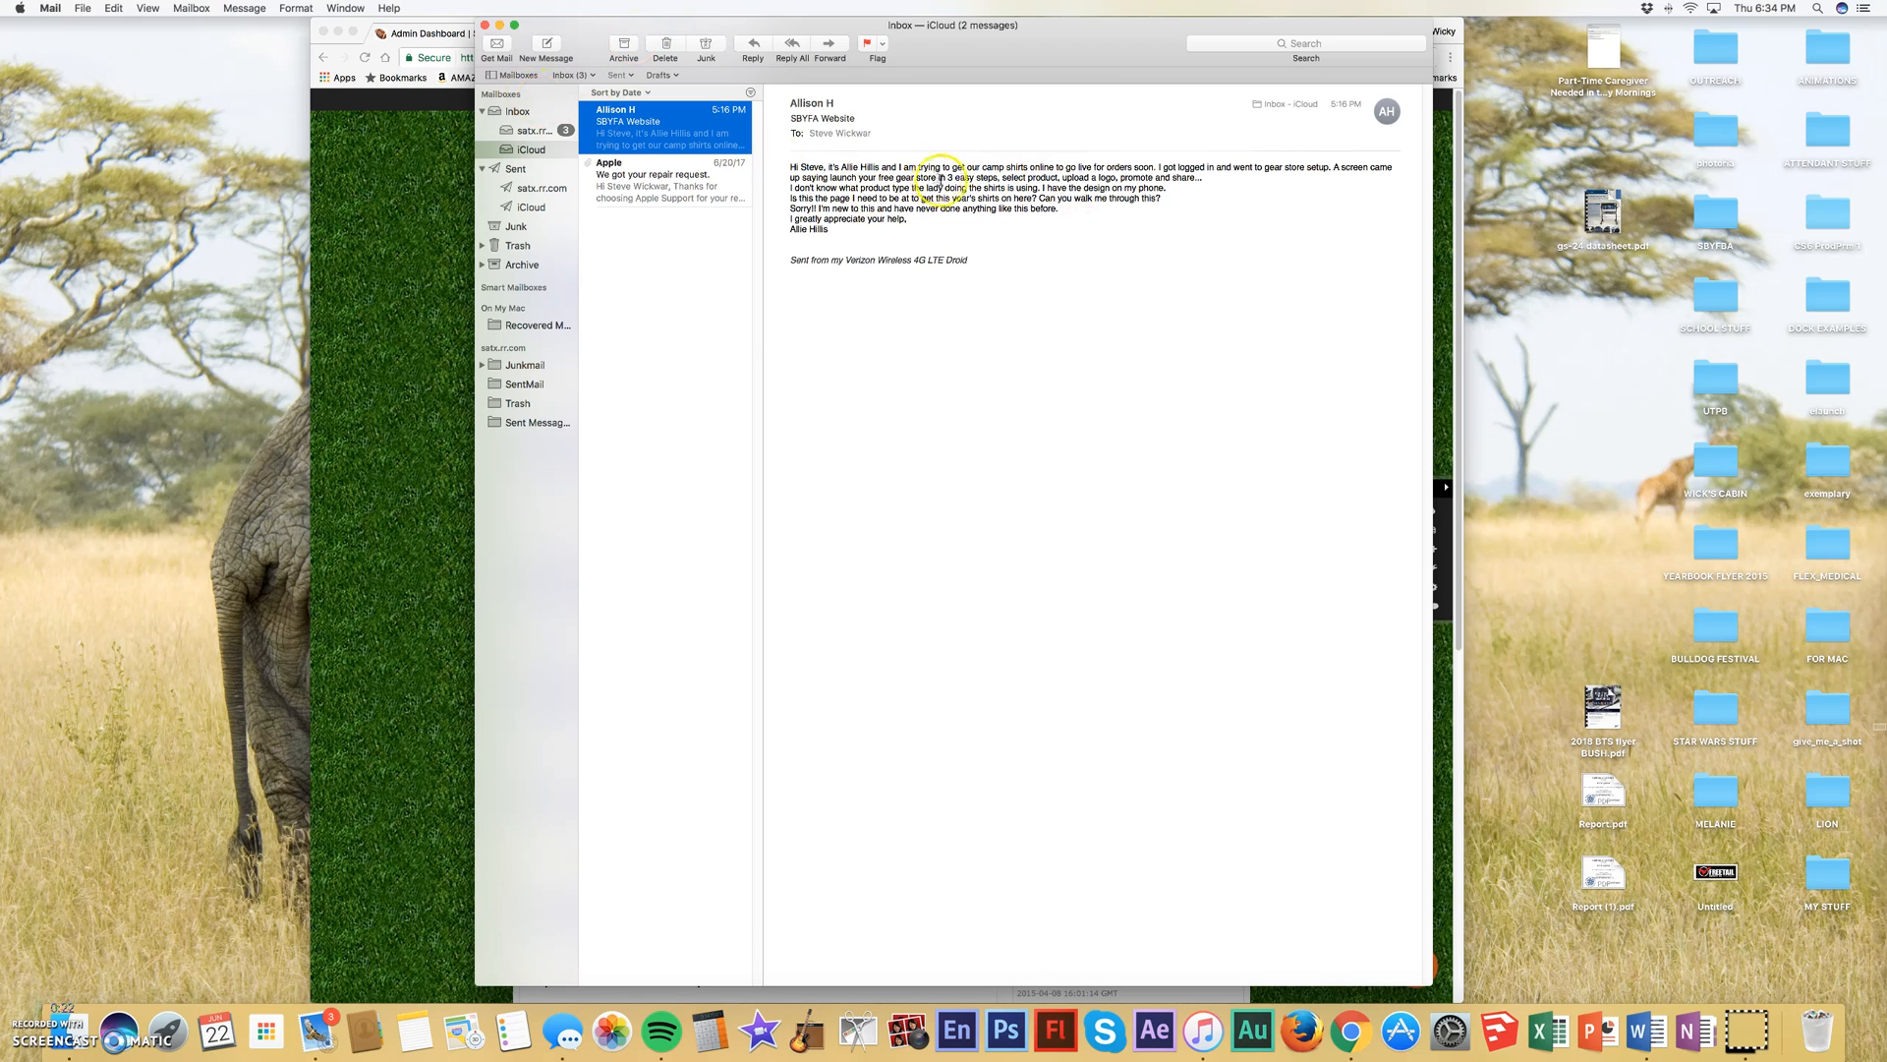
- Close the mail inbox window and open the Online Store list from the league site's admin tools
left_click(484, 26)
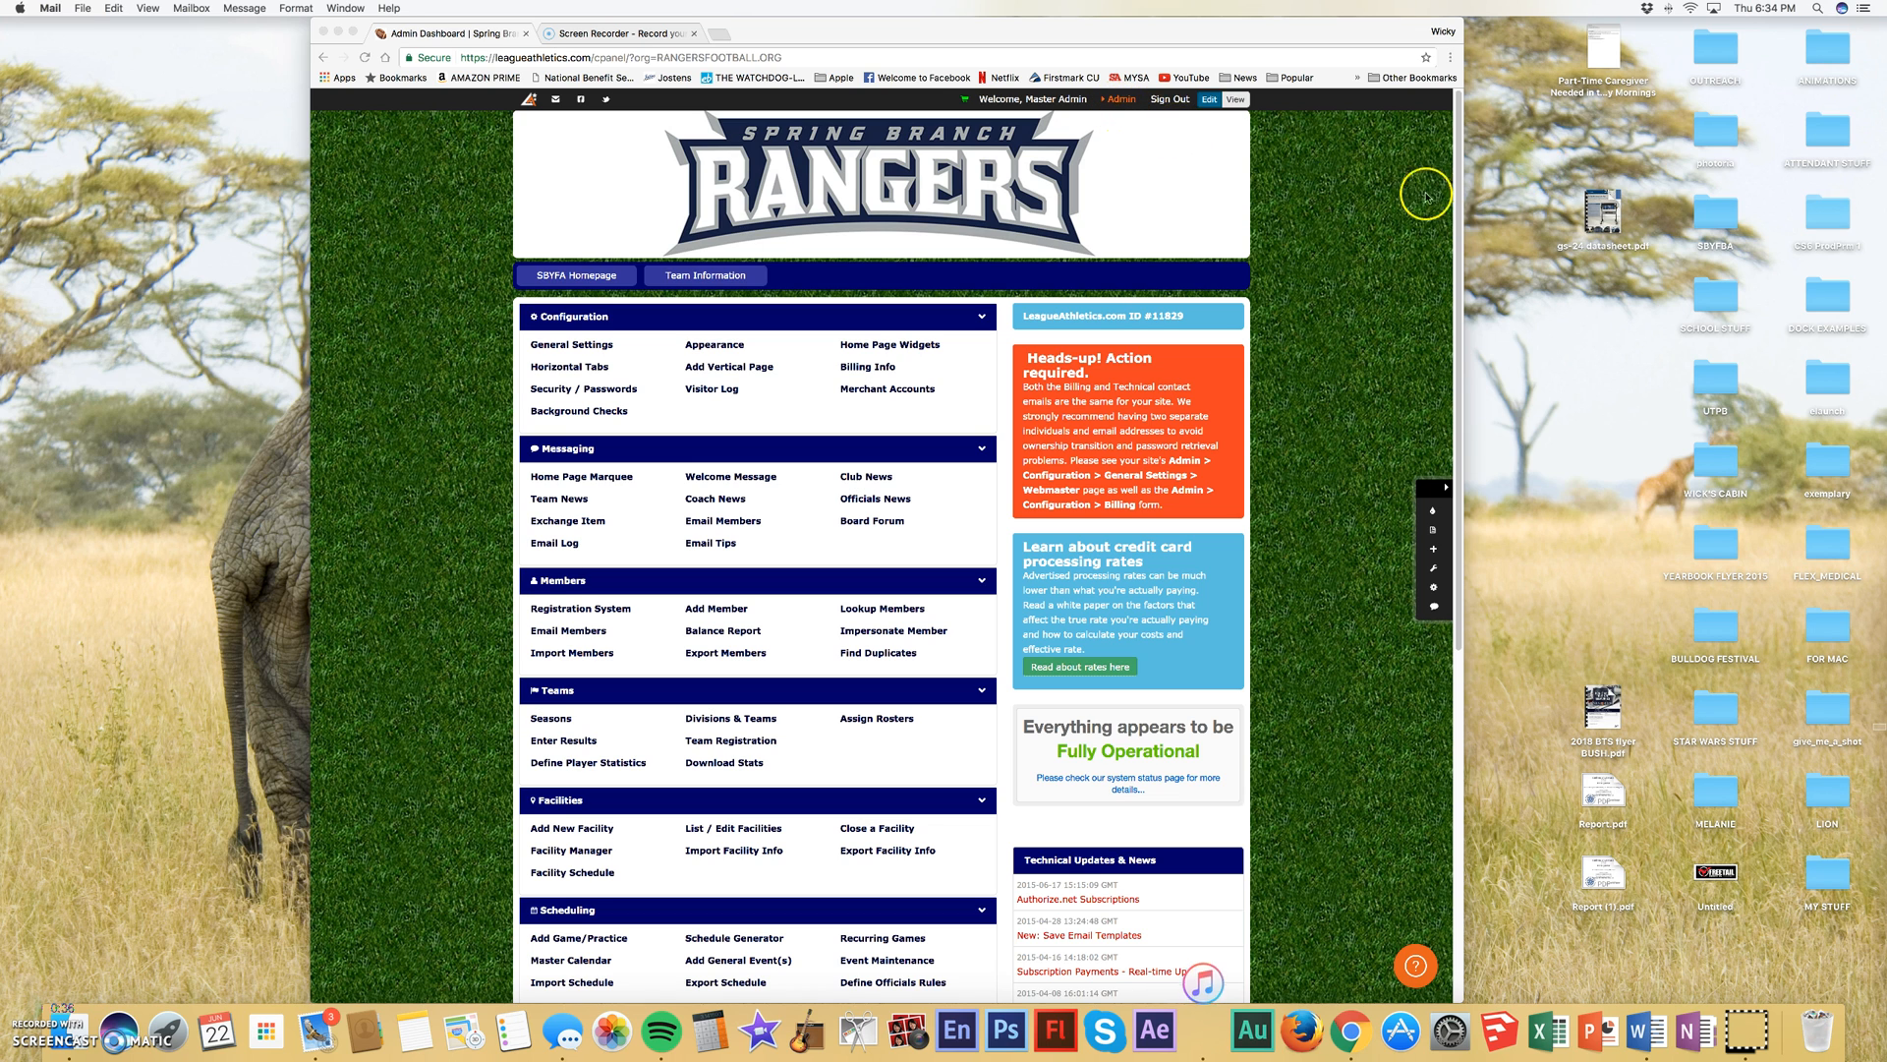
left_click(1376, 167)
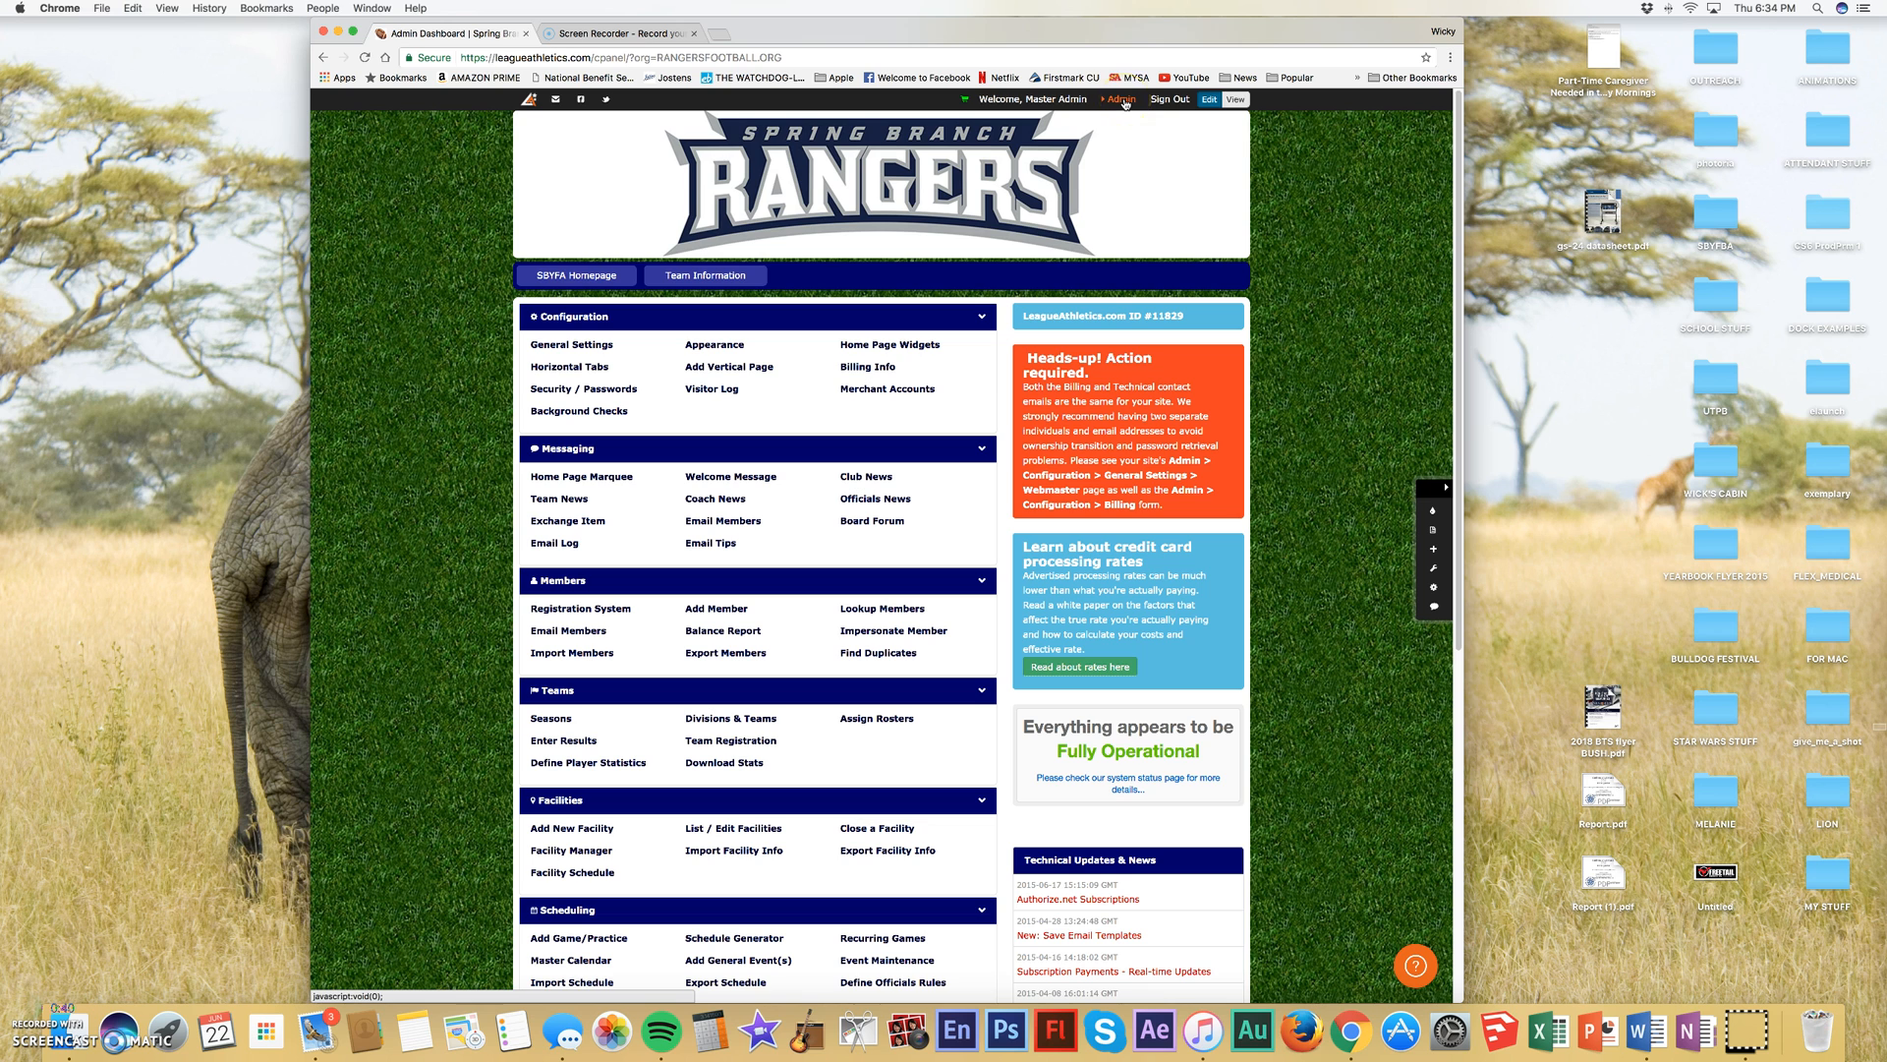
left_click(1138, 143)
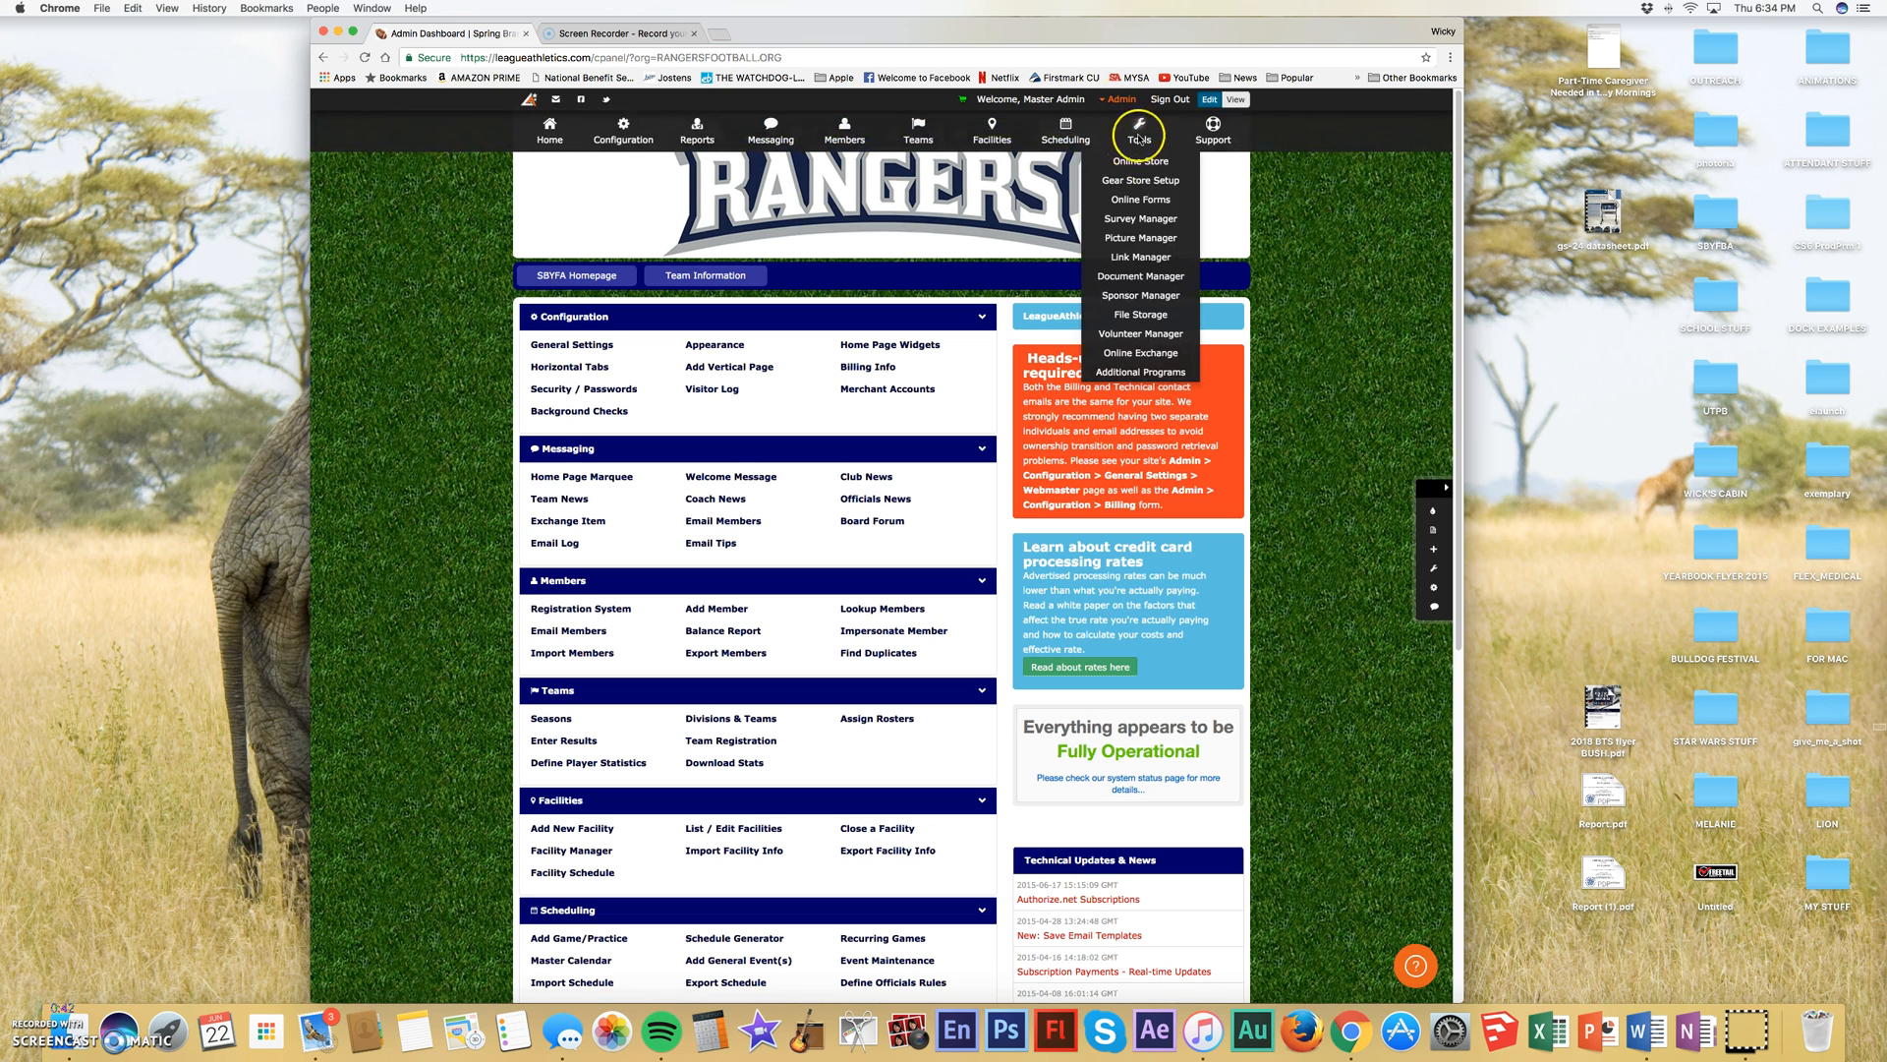
left_click(1141, 159)
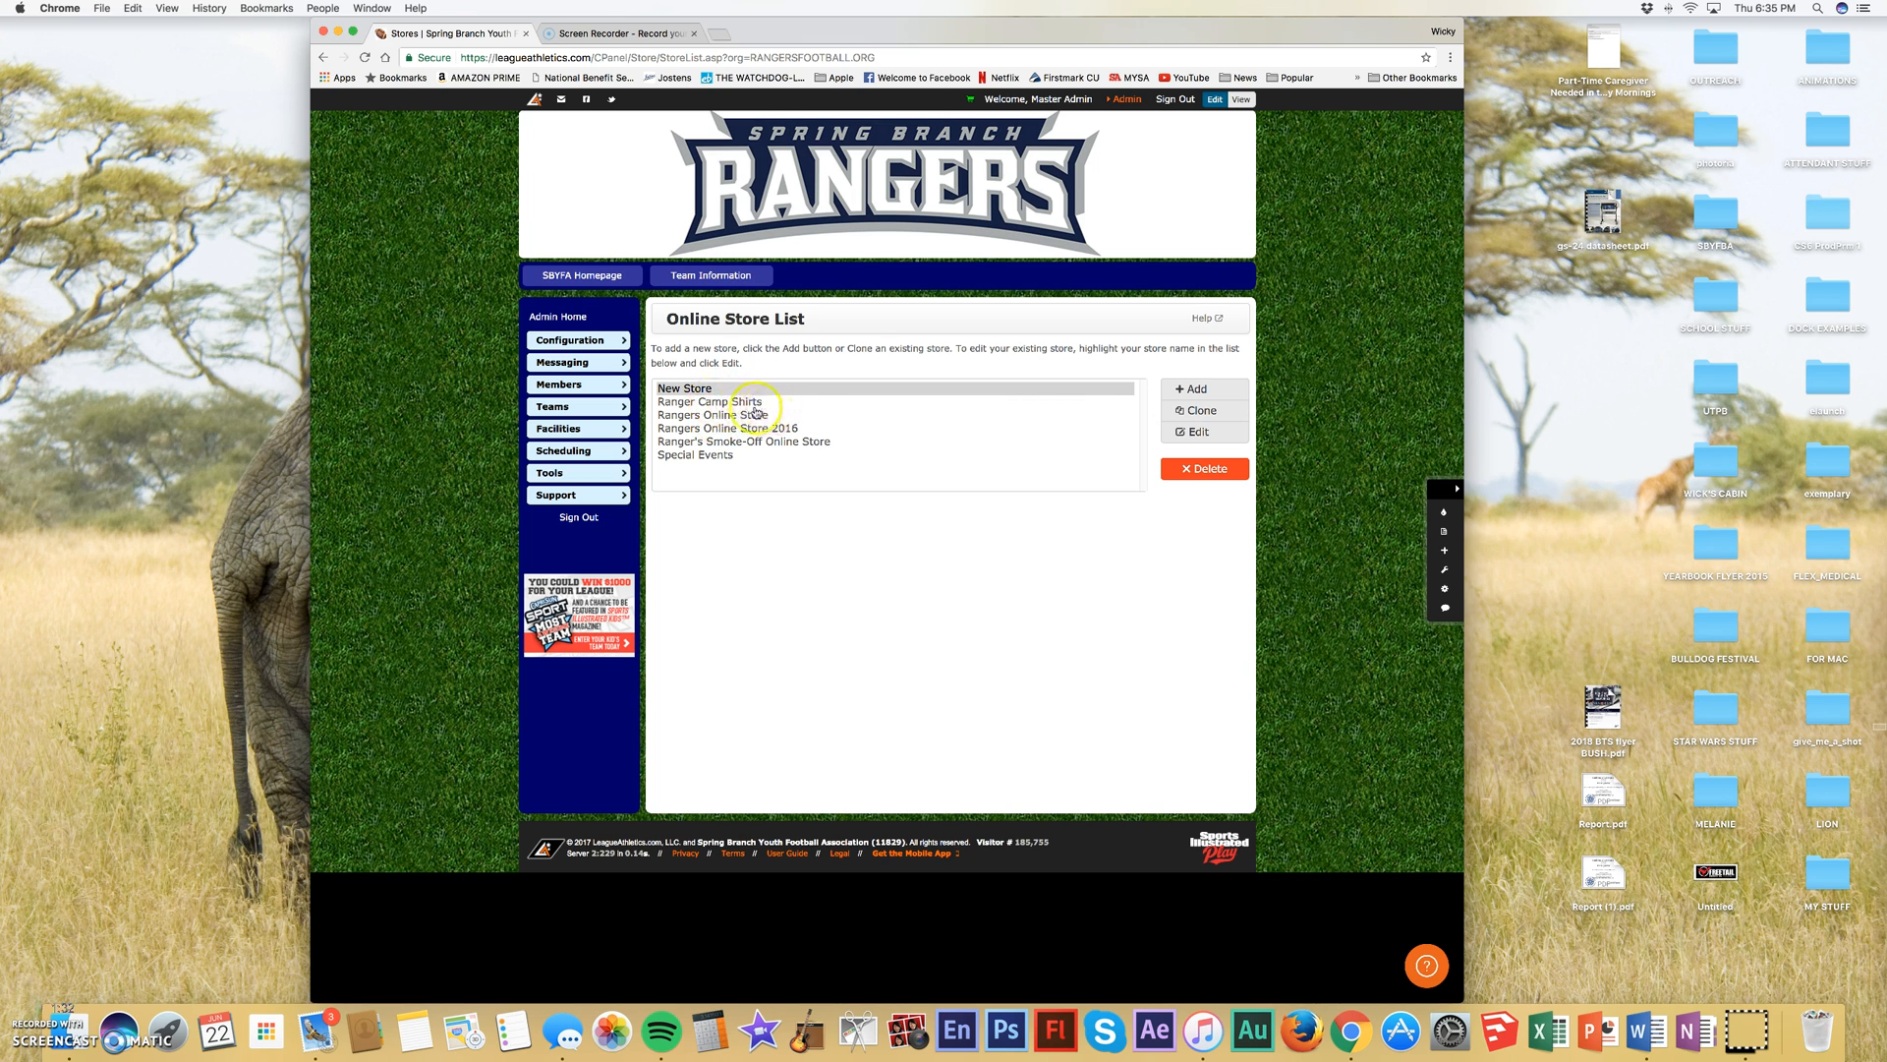
- Add a new online store and review its store description, invoice note and purchase notification fields
left_click(1195, 392)
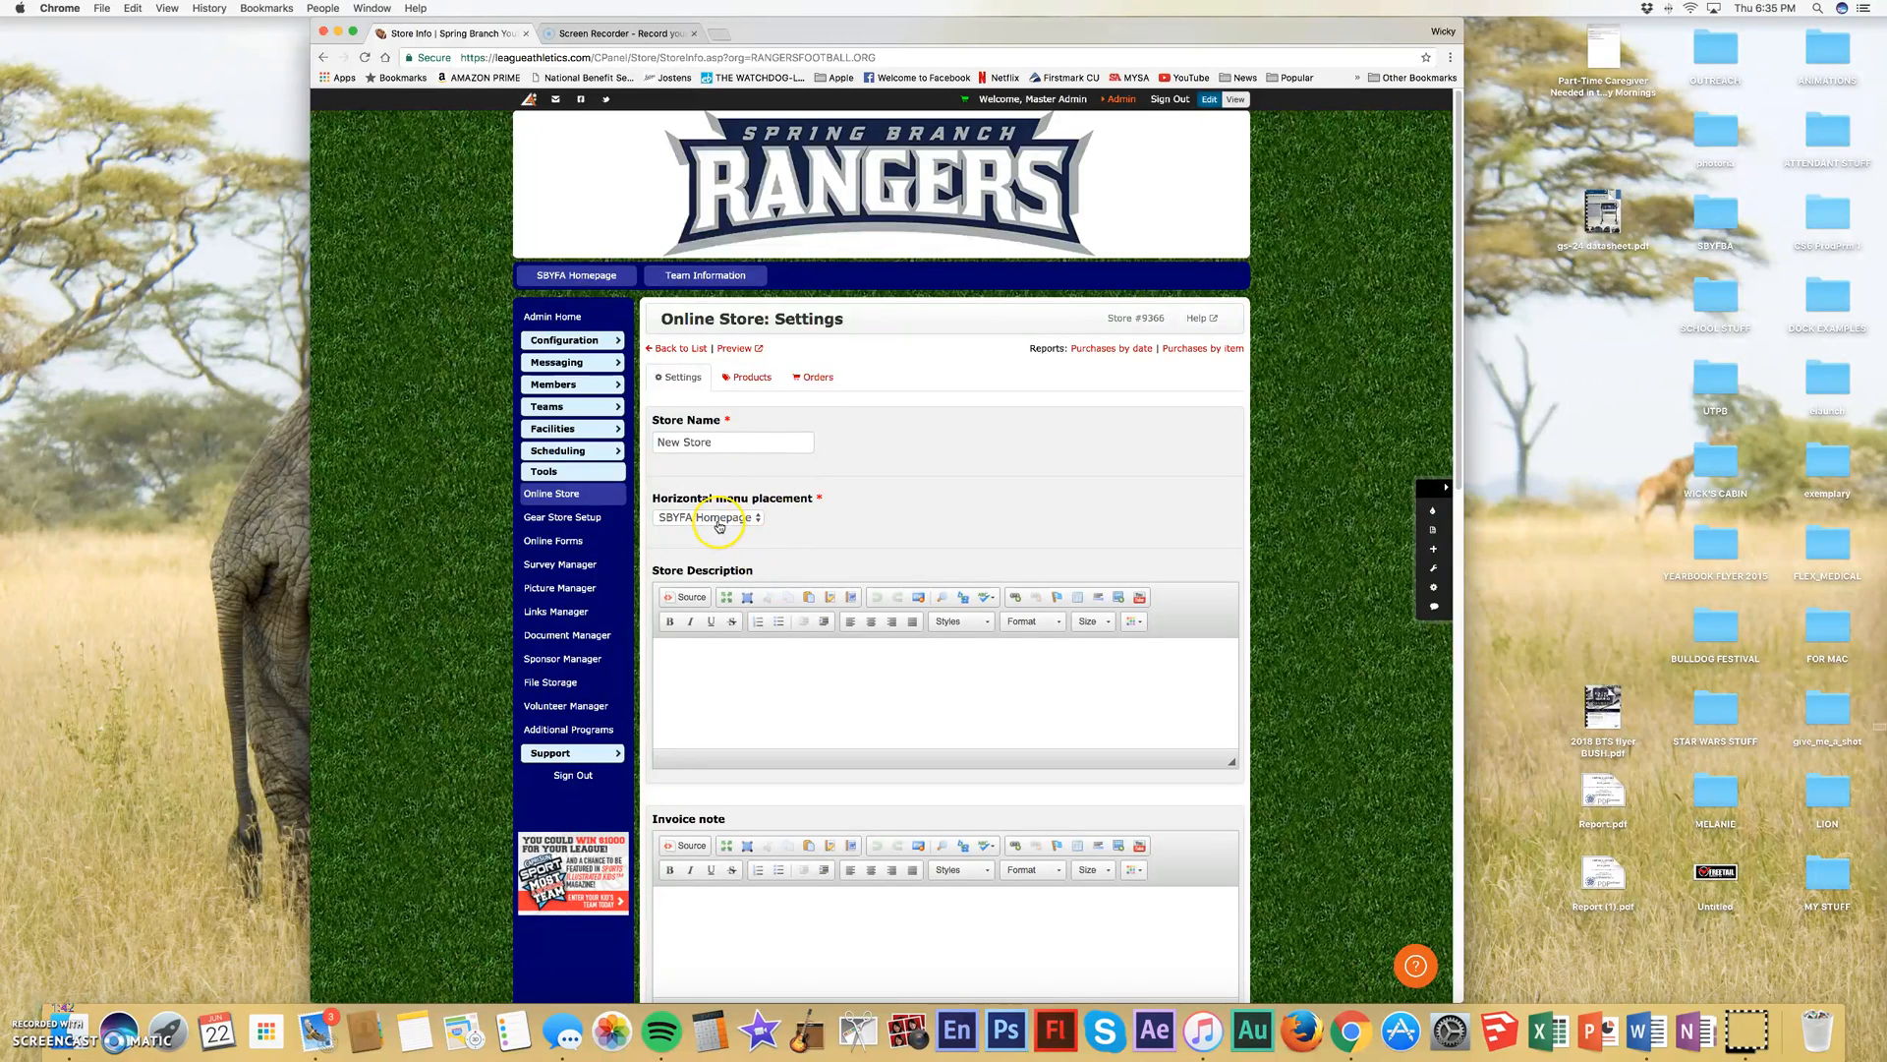
scroll(719, 526, "down", 2)
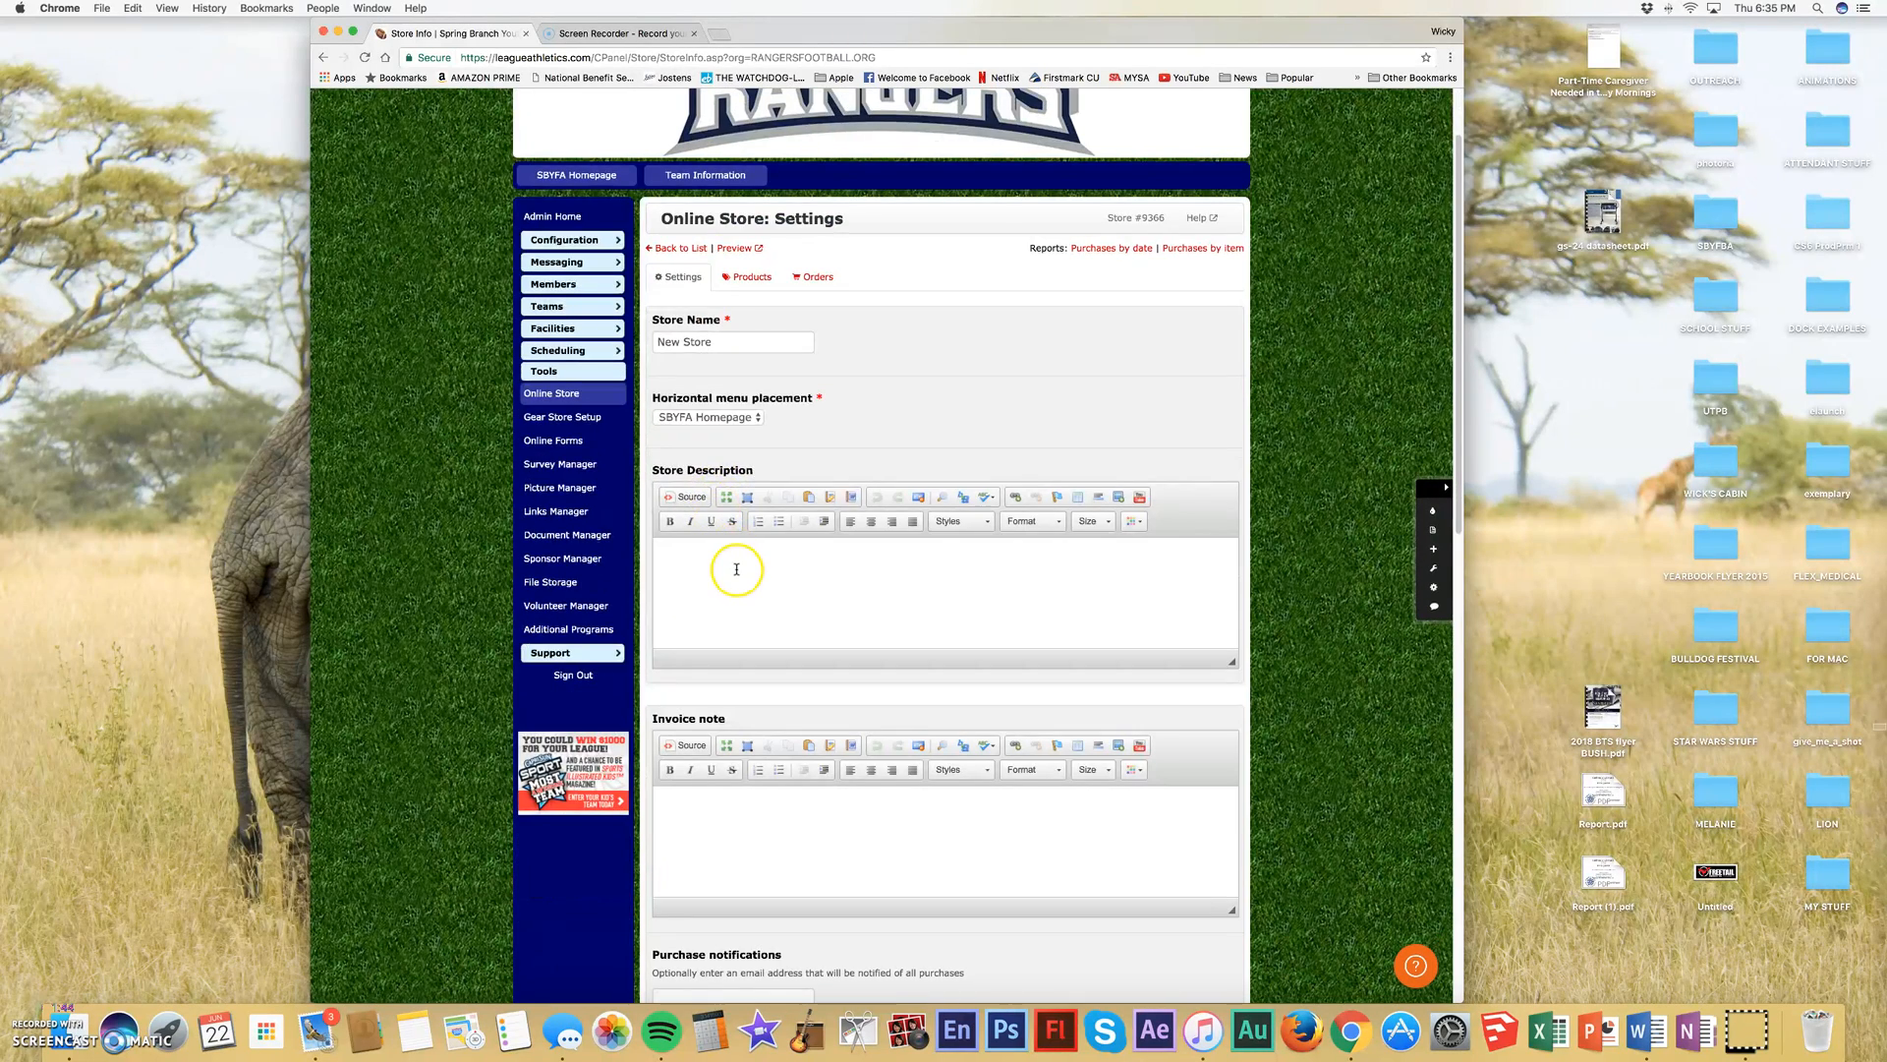
left_click(736, 569)
scroll(737, 553, "down", 8)
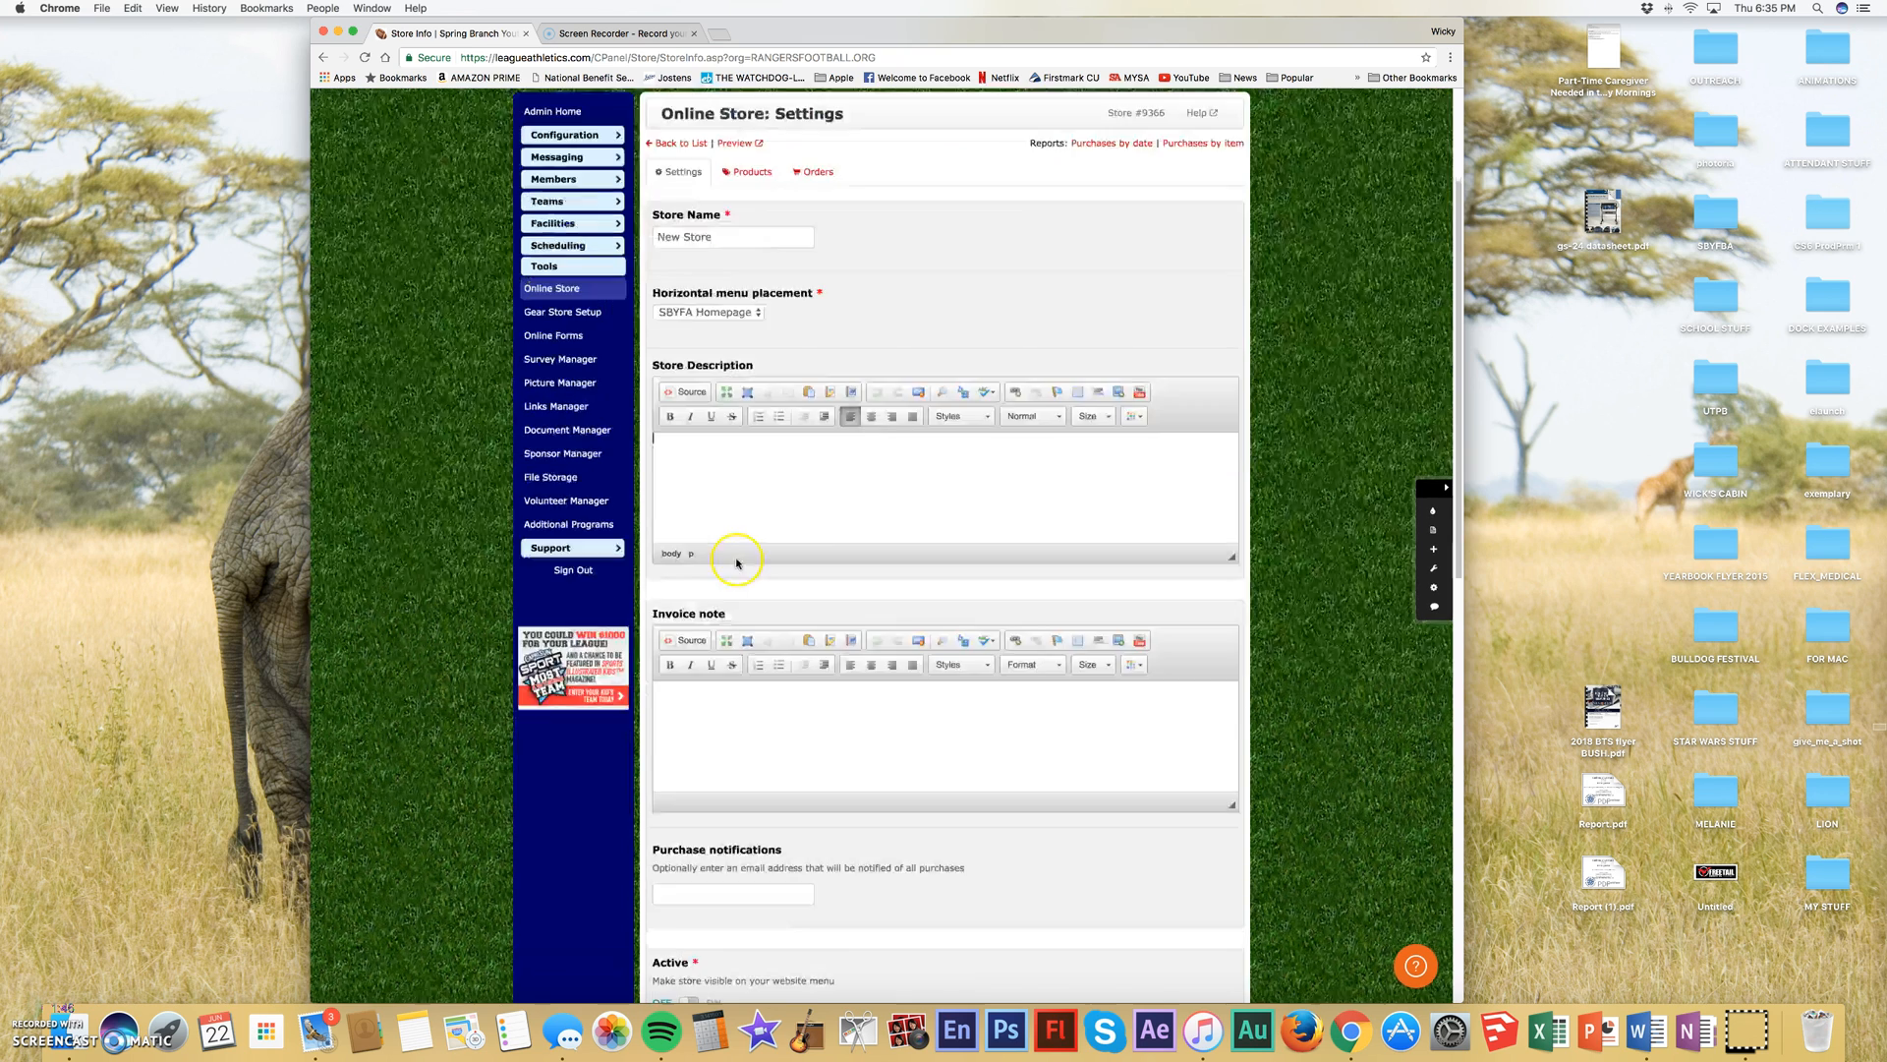
left_click(746, 442)
left_click(739, 433)
left_click(738, 445)
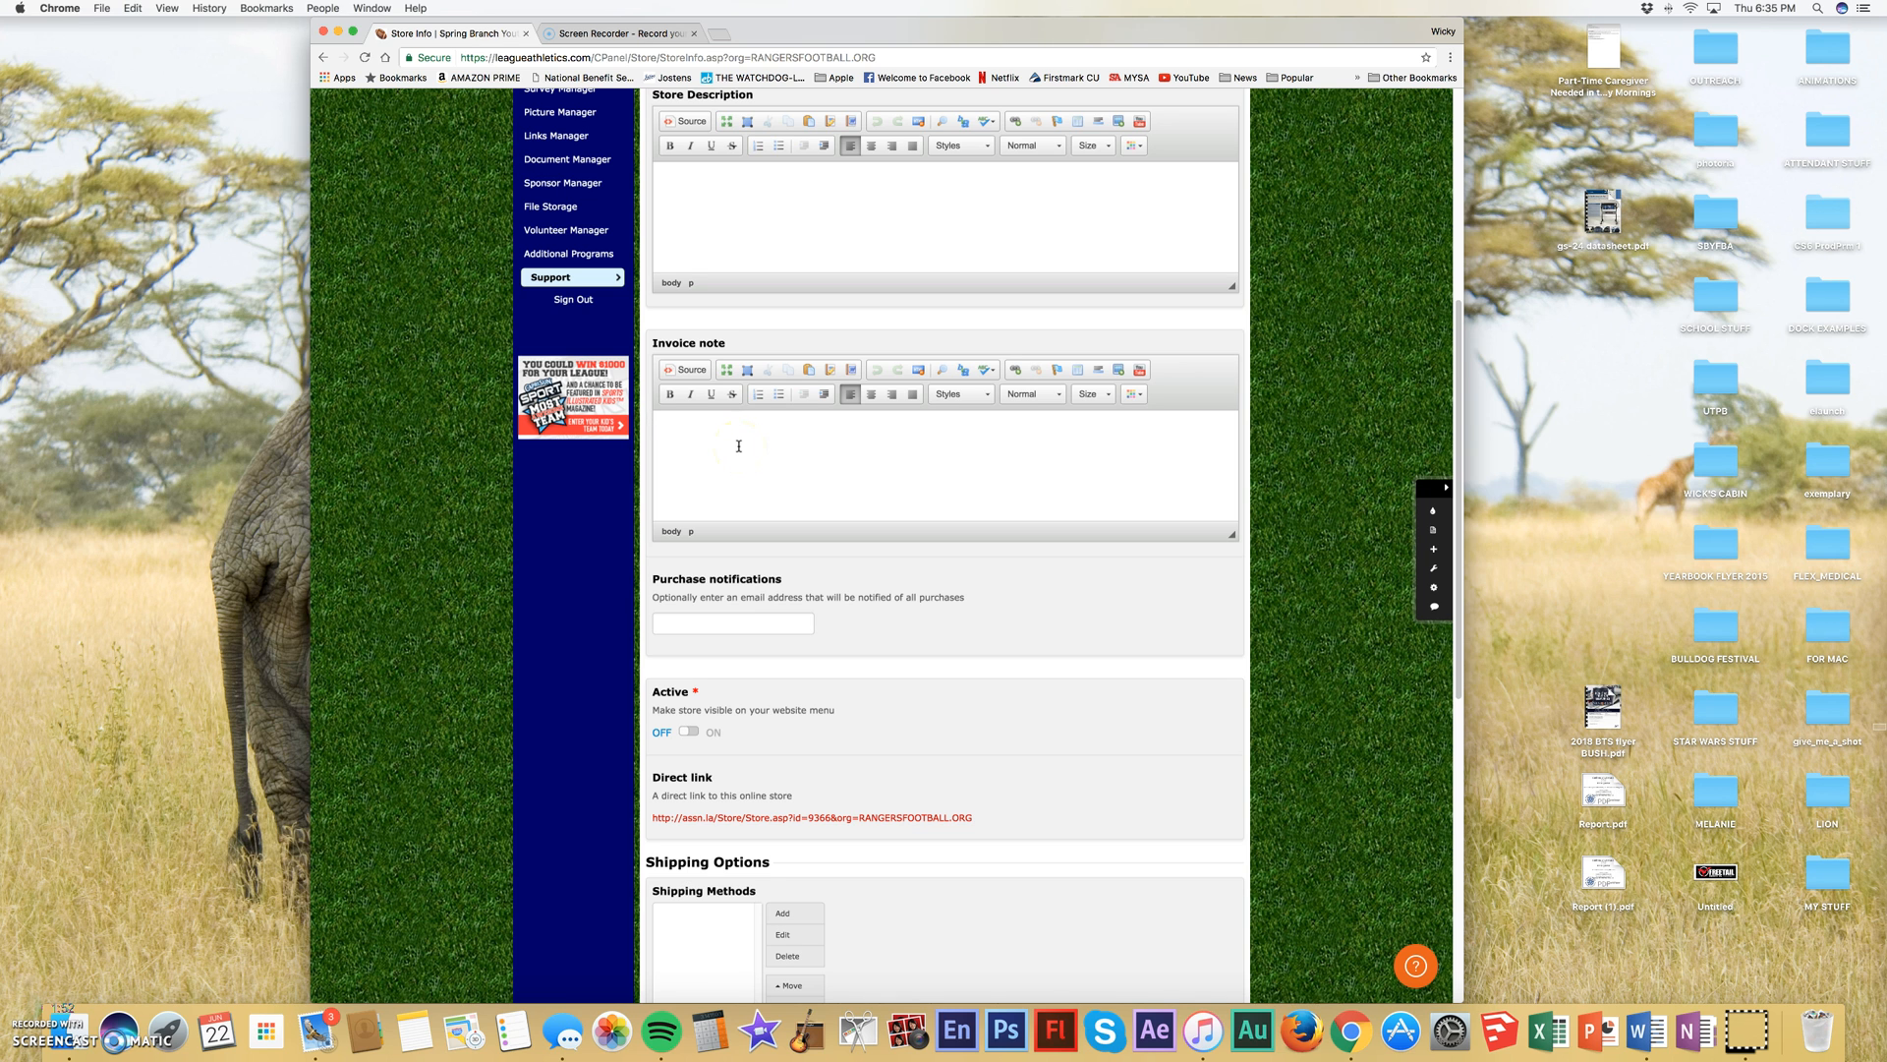
scroll(738, 442, "down", 6)
left_click(685, 354)
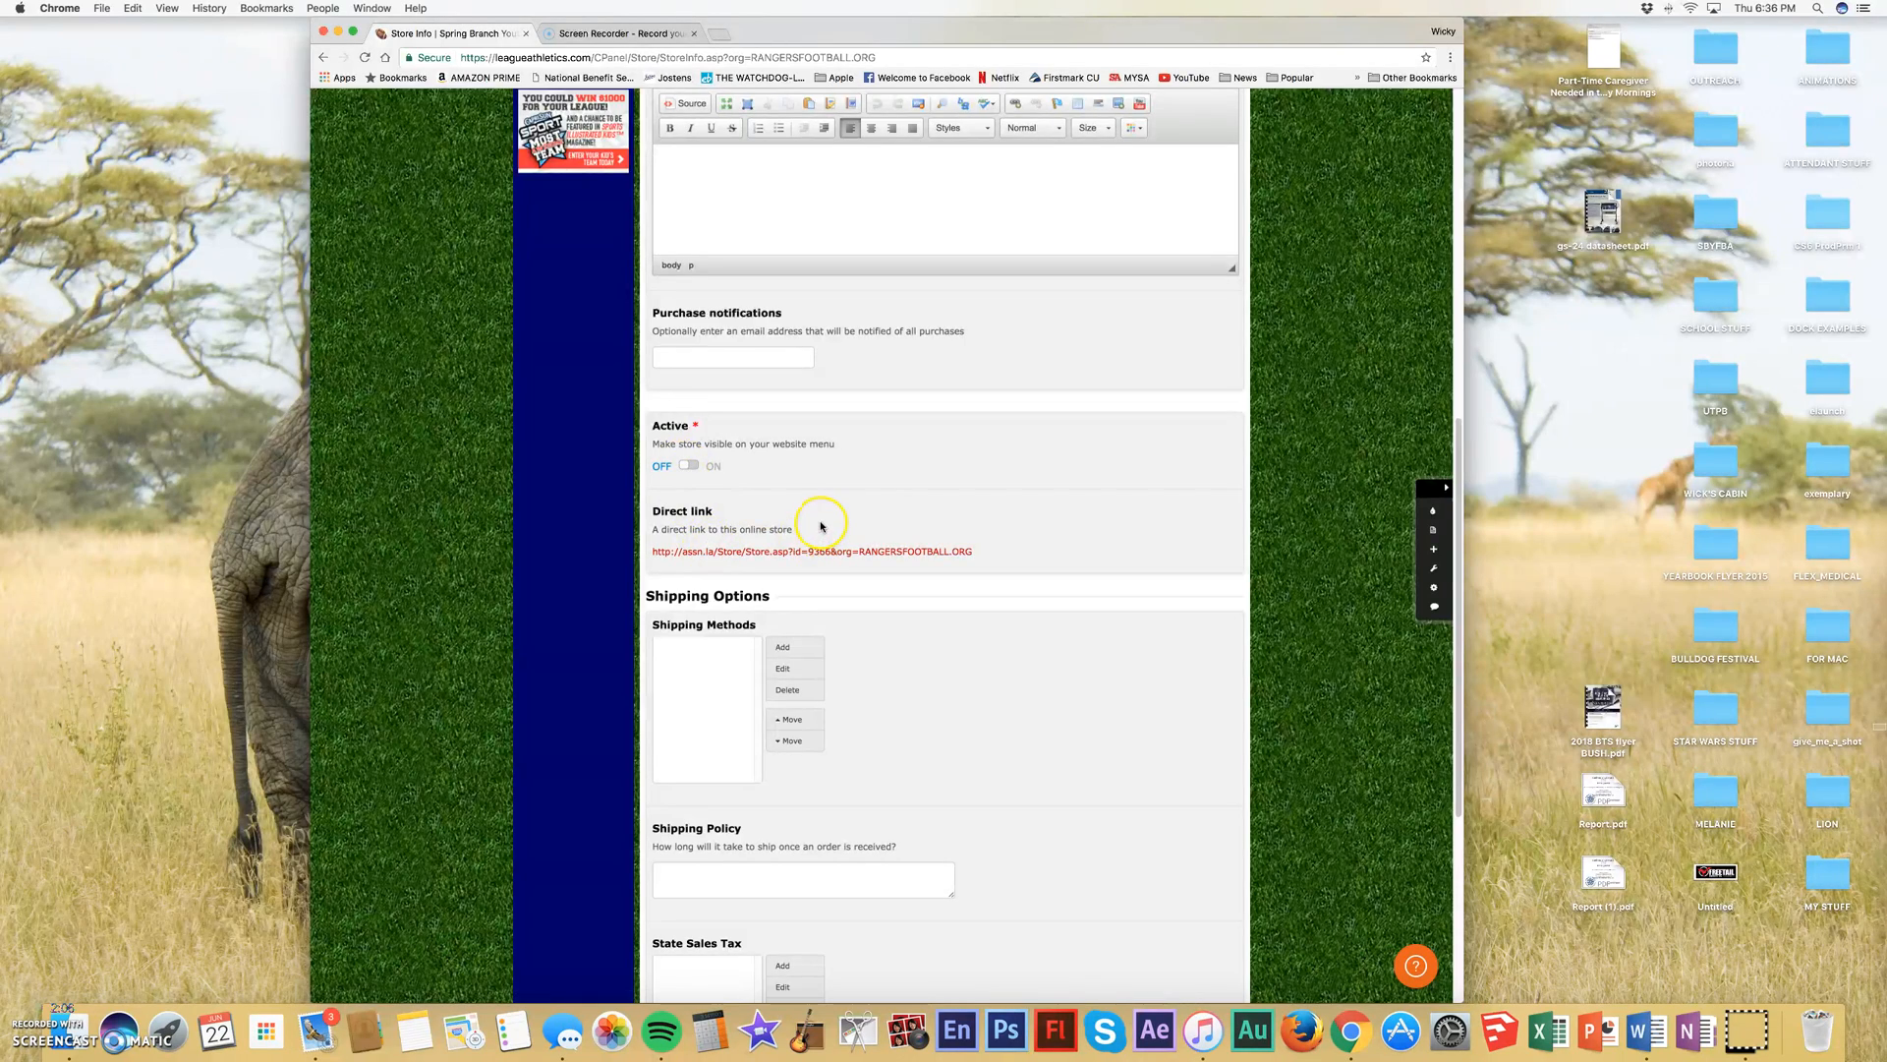
- Review the new store's shipping, sales tax and payment options, and submit its settings
scroll(821, 526, "down", 3)
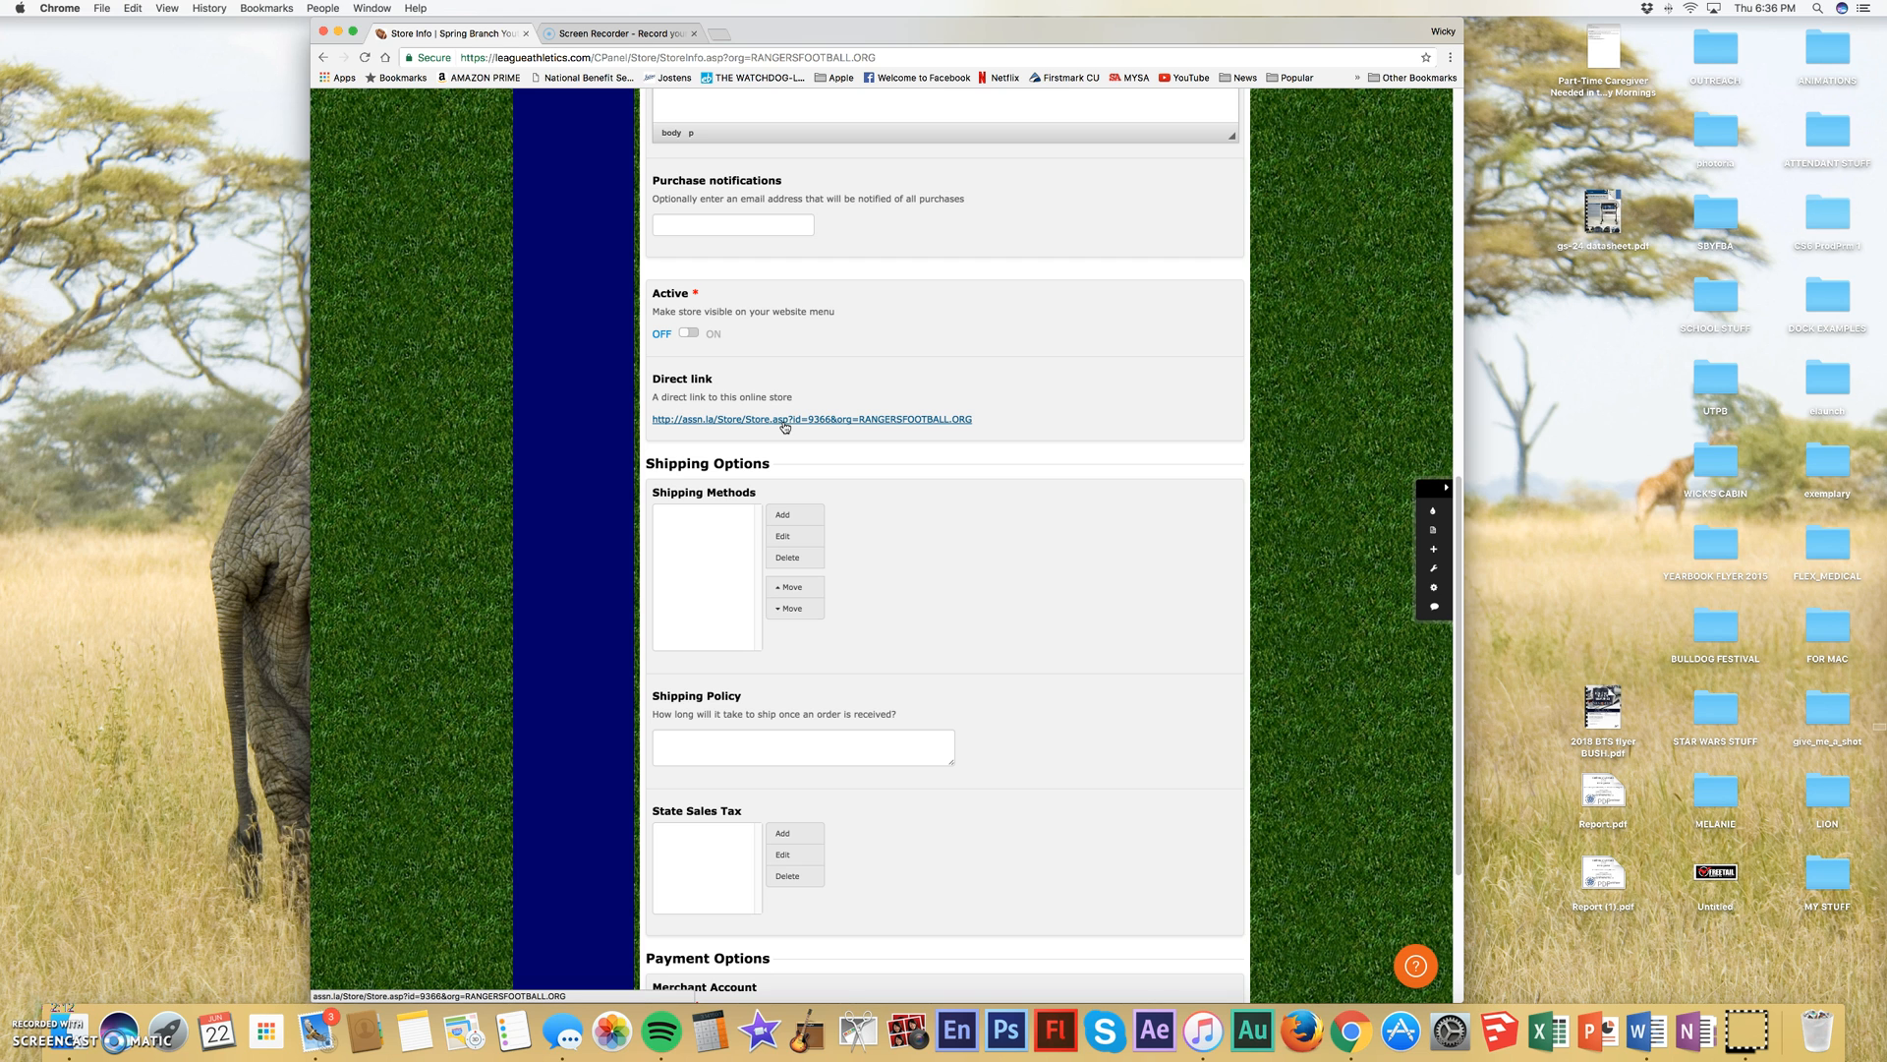
left_click(705, 539)
scroll(704, 539, "down", 1)
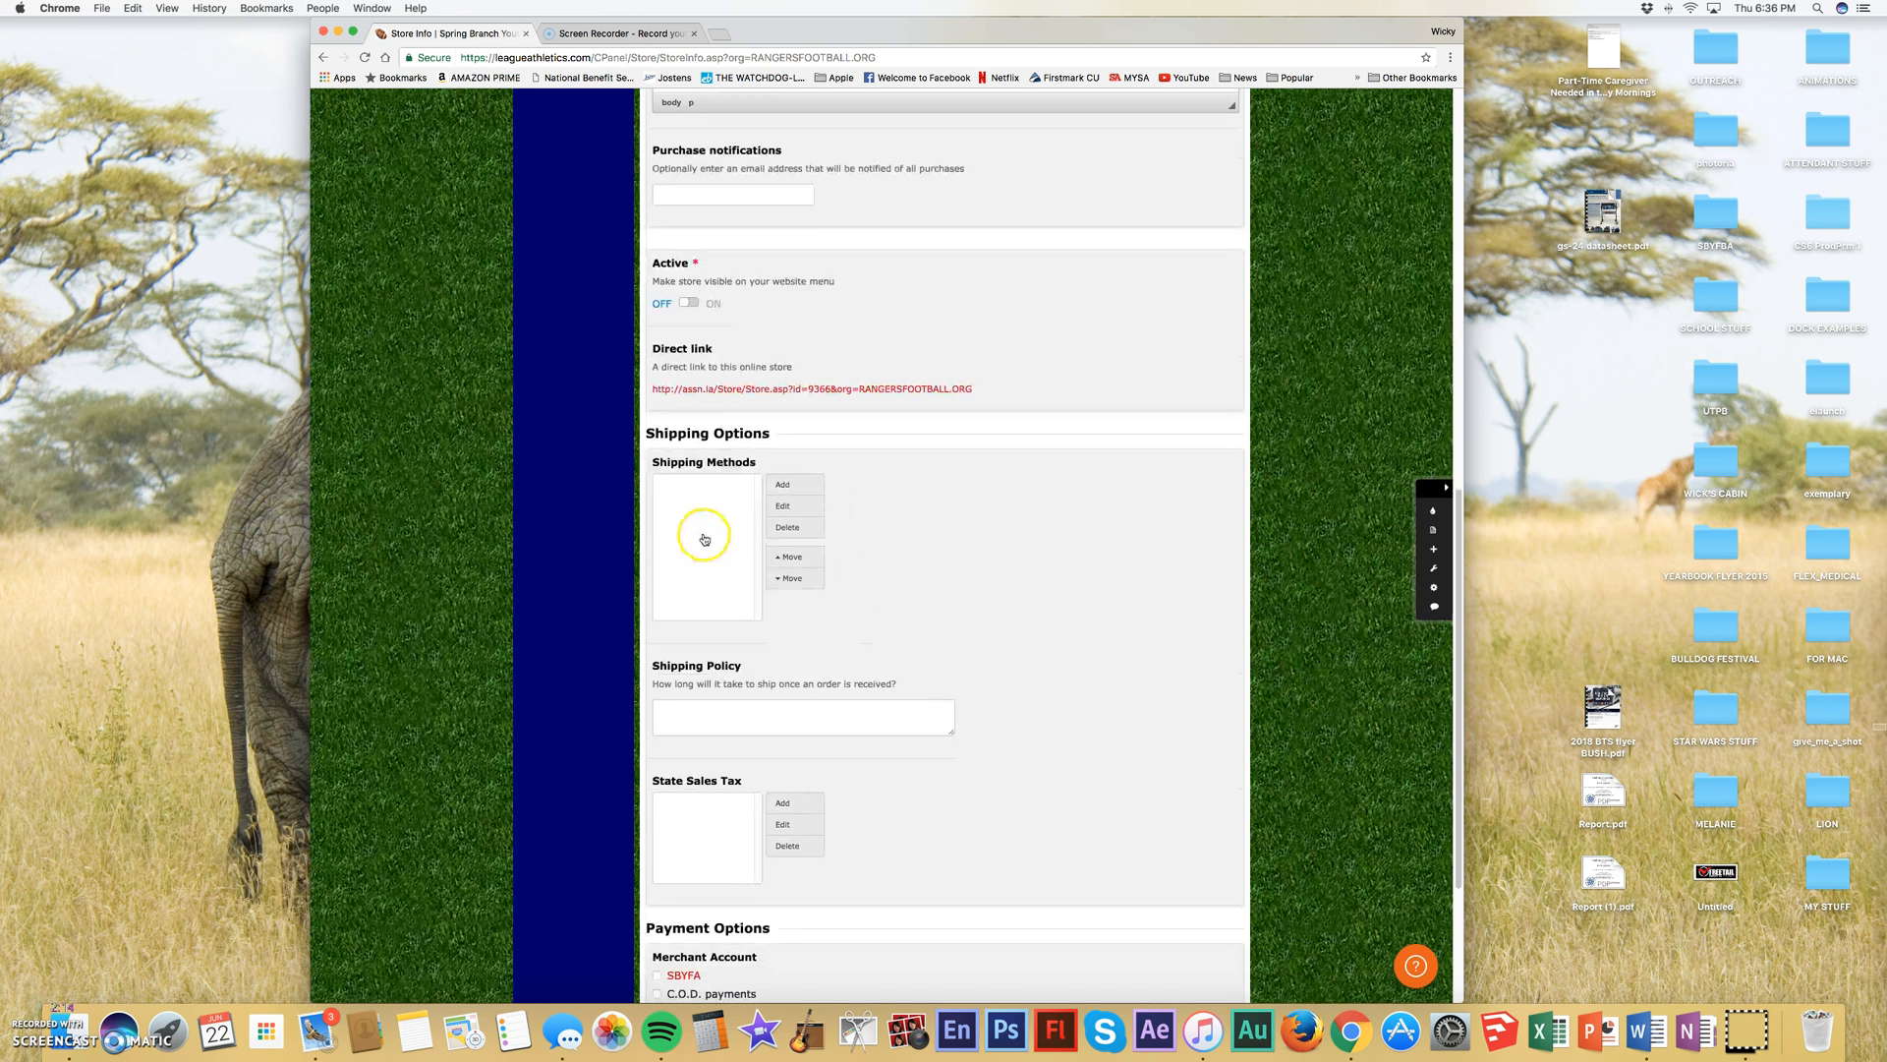
scroll(698, 511, "down", 2)
scroll(707, 437, "down", 1)
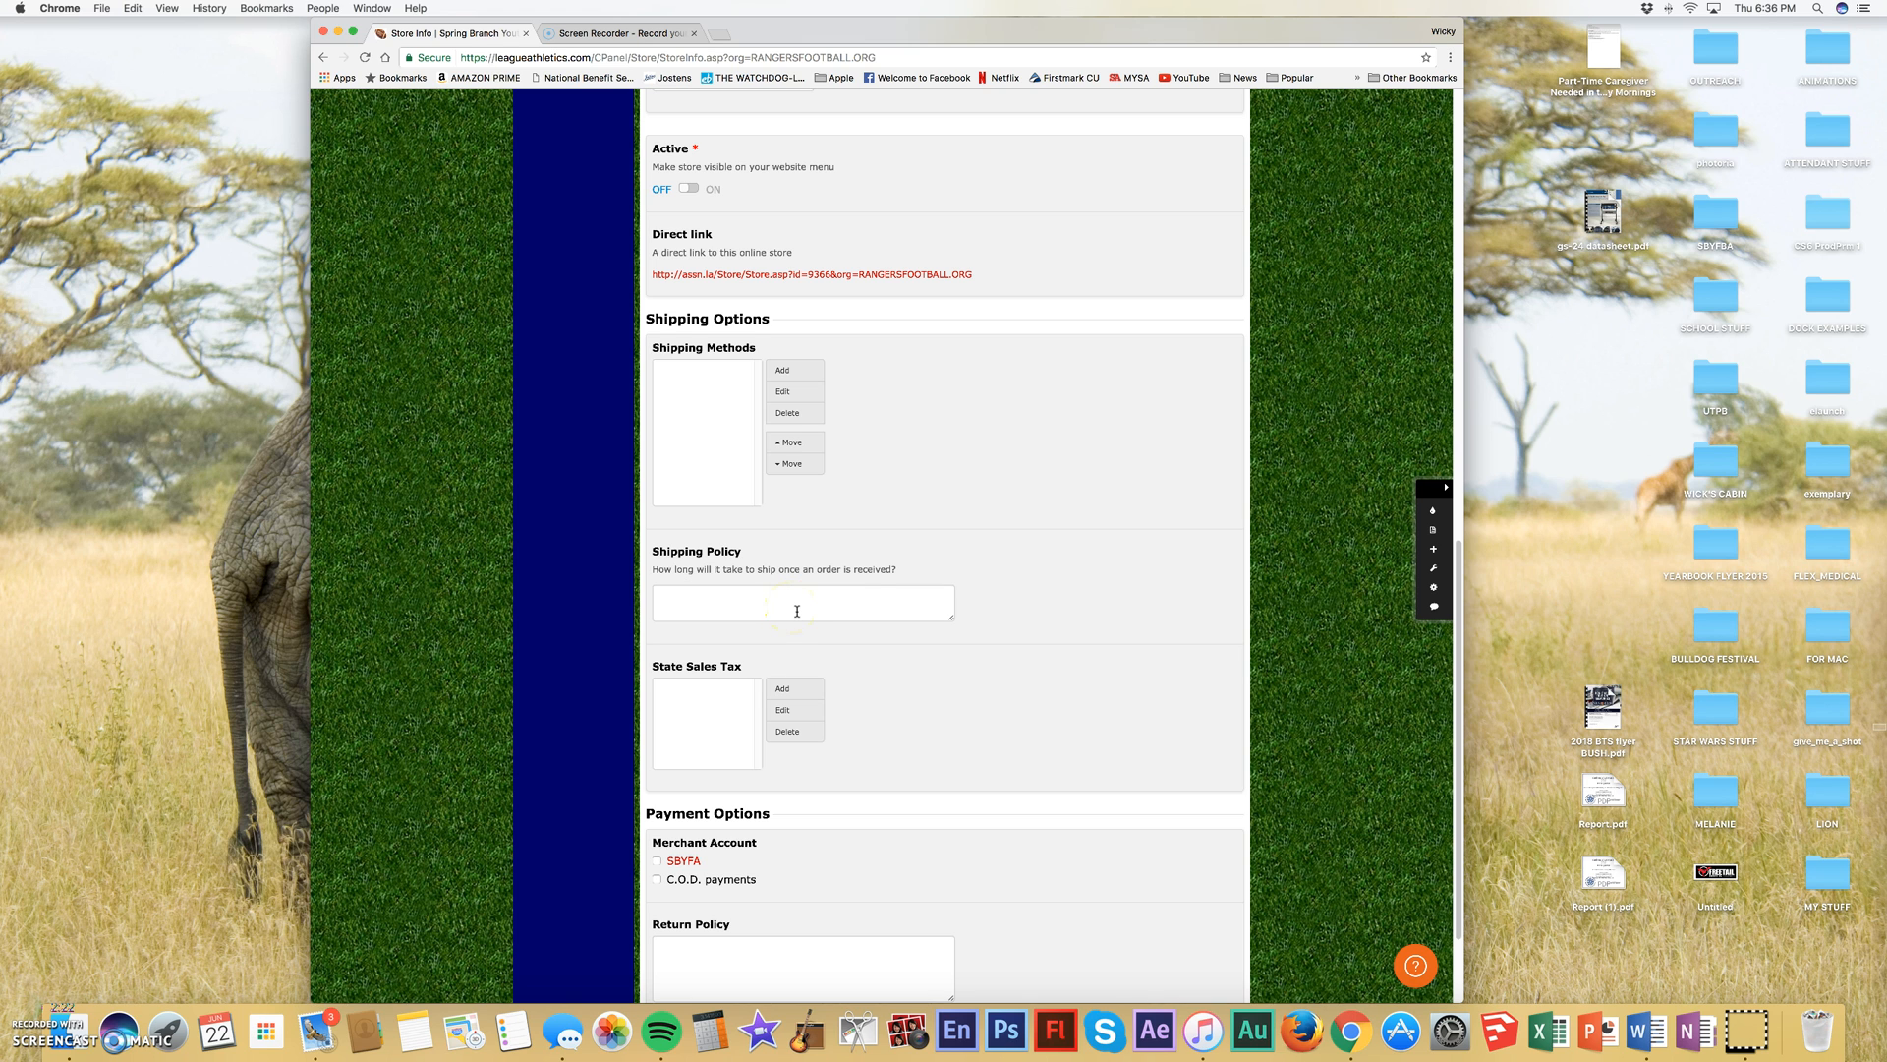
scroll(797, 610, "down", 1)
scroll(797, 605, "down", 5)
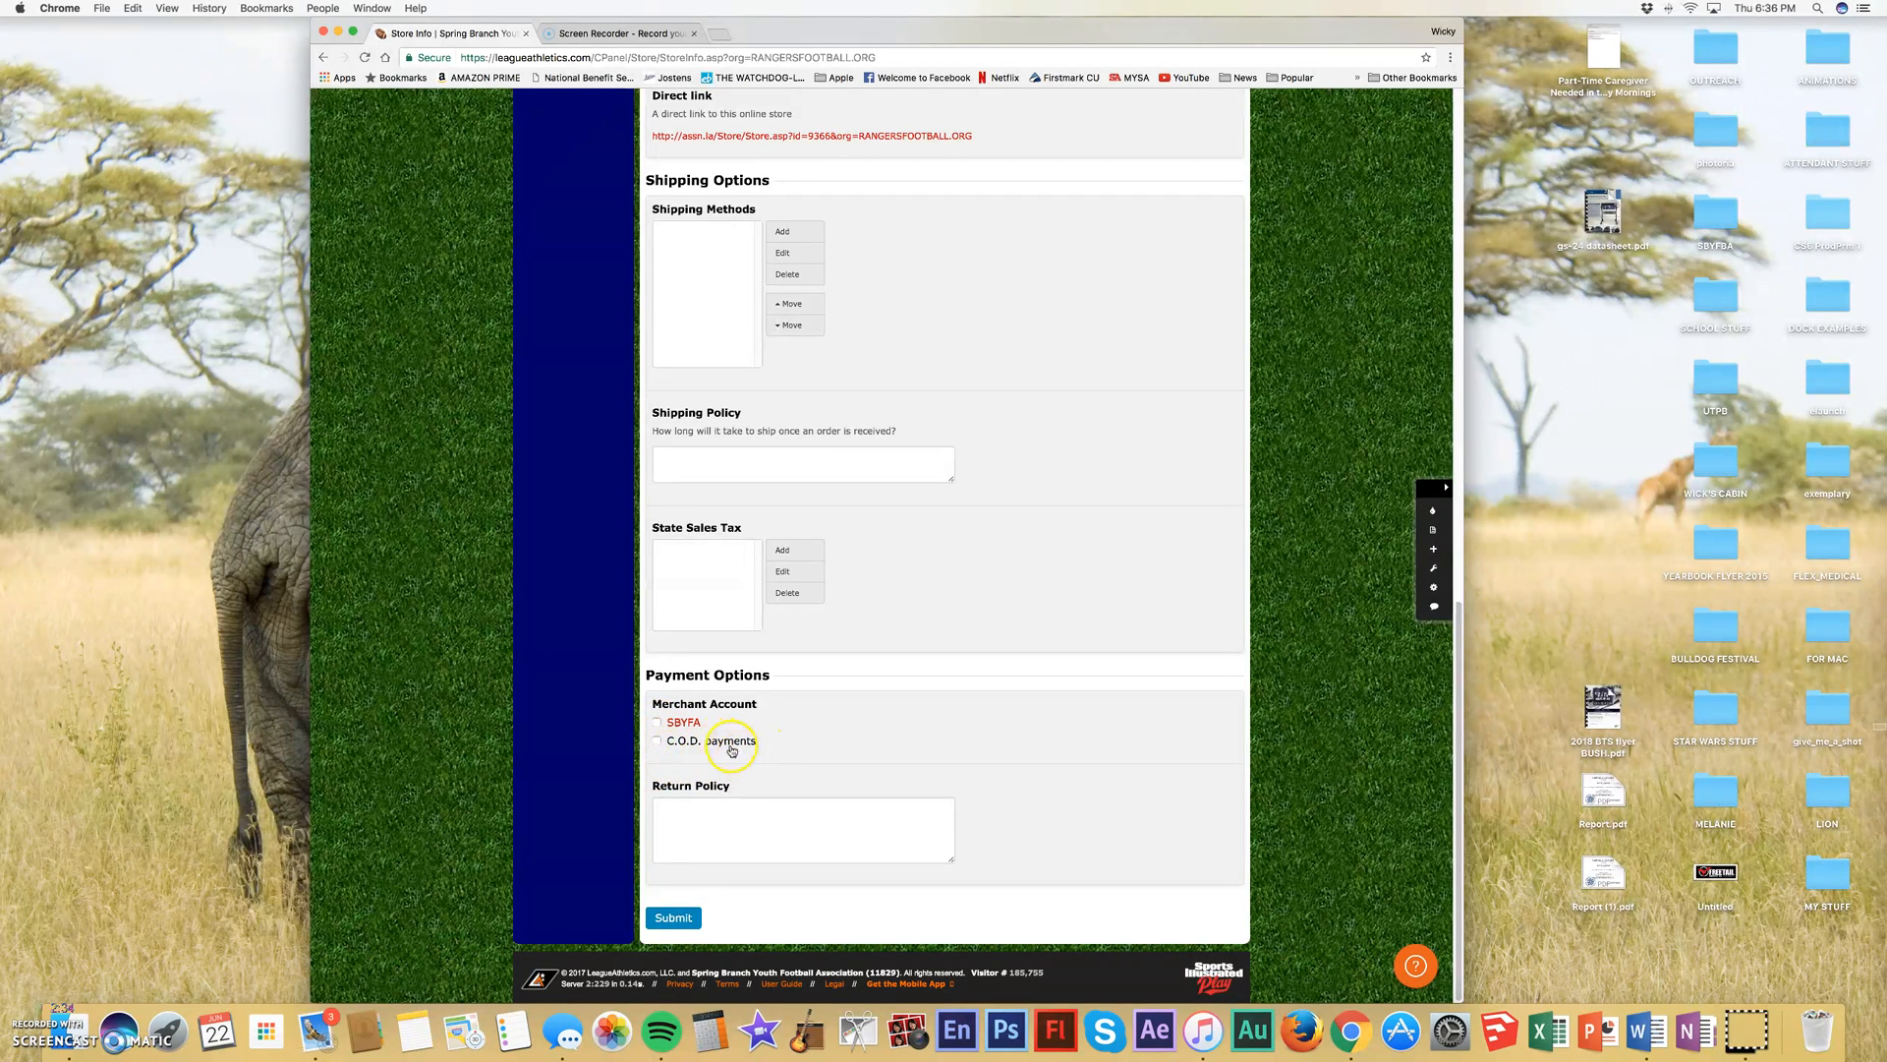
left_click(660, 723)
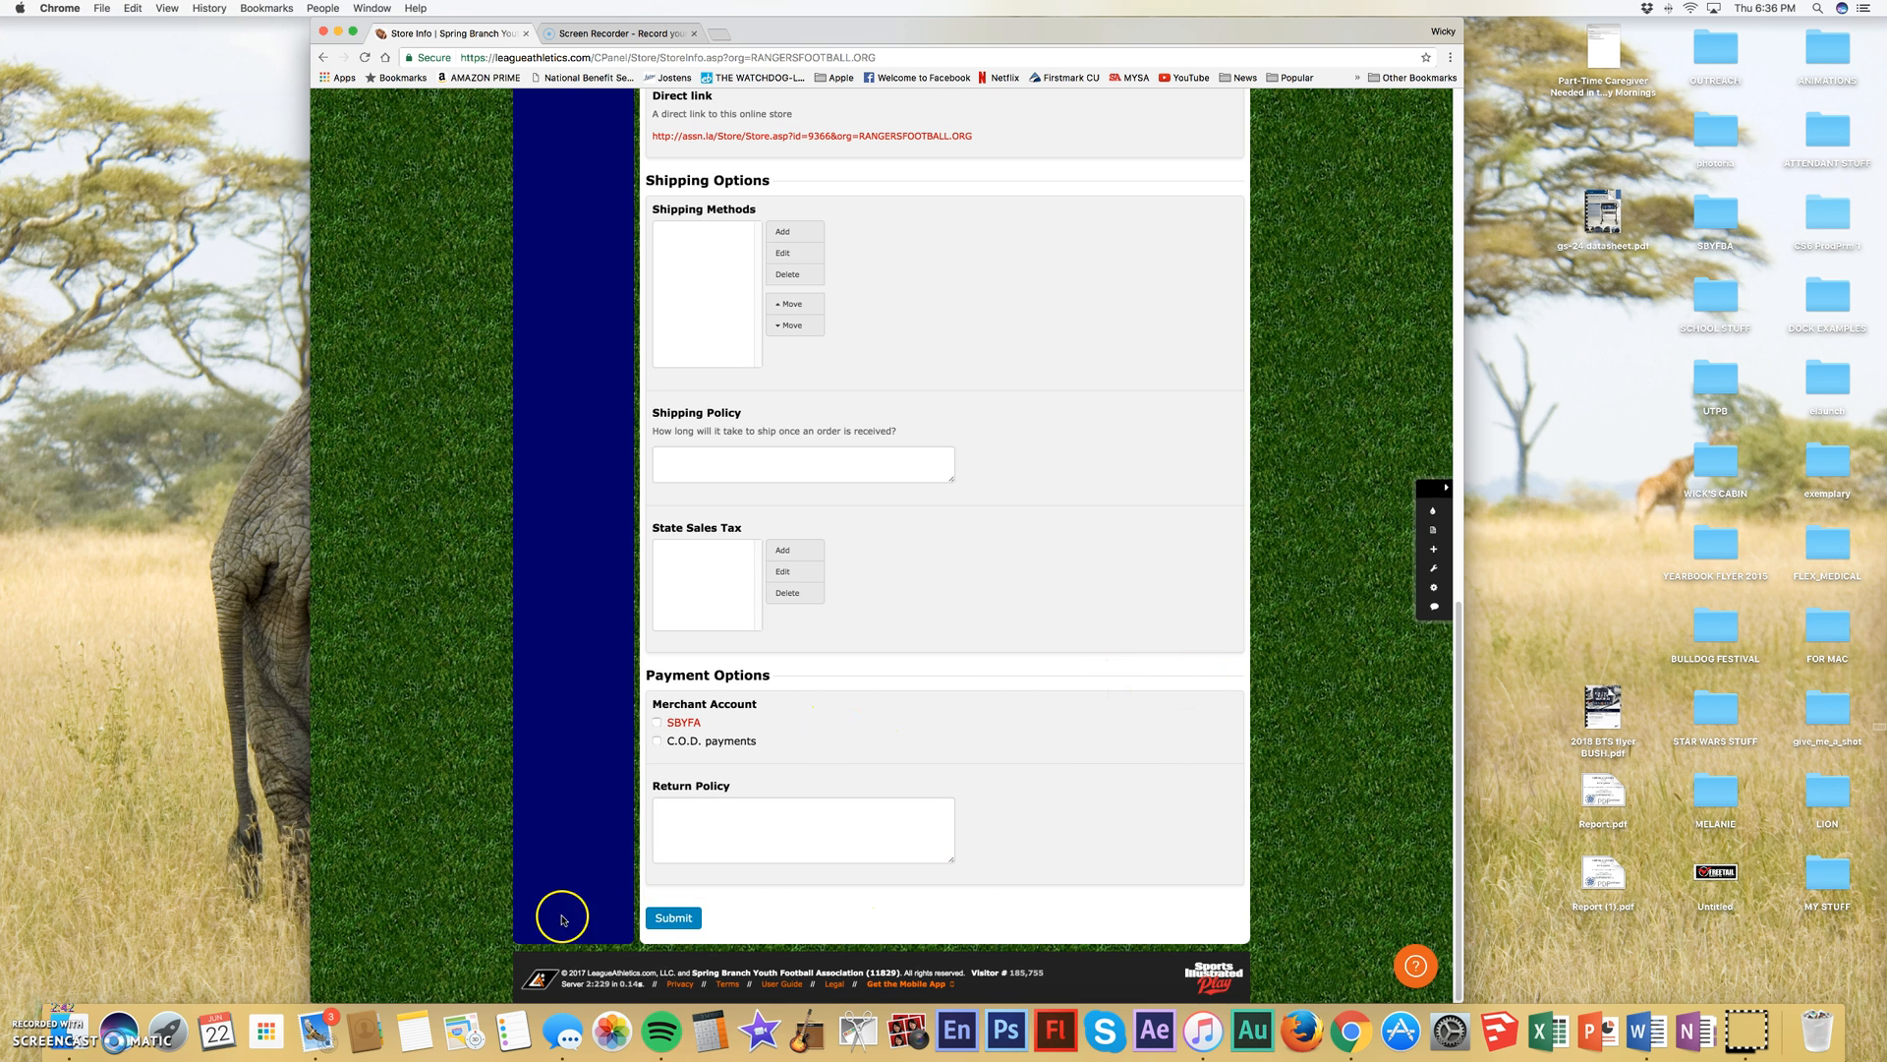
left_click(686, 920)
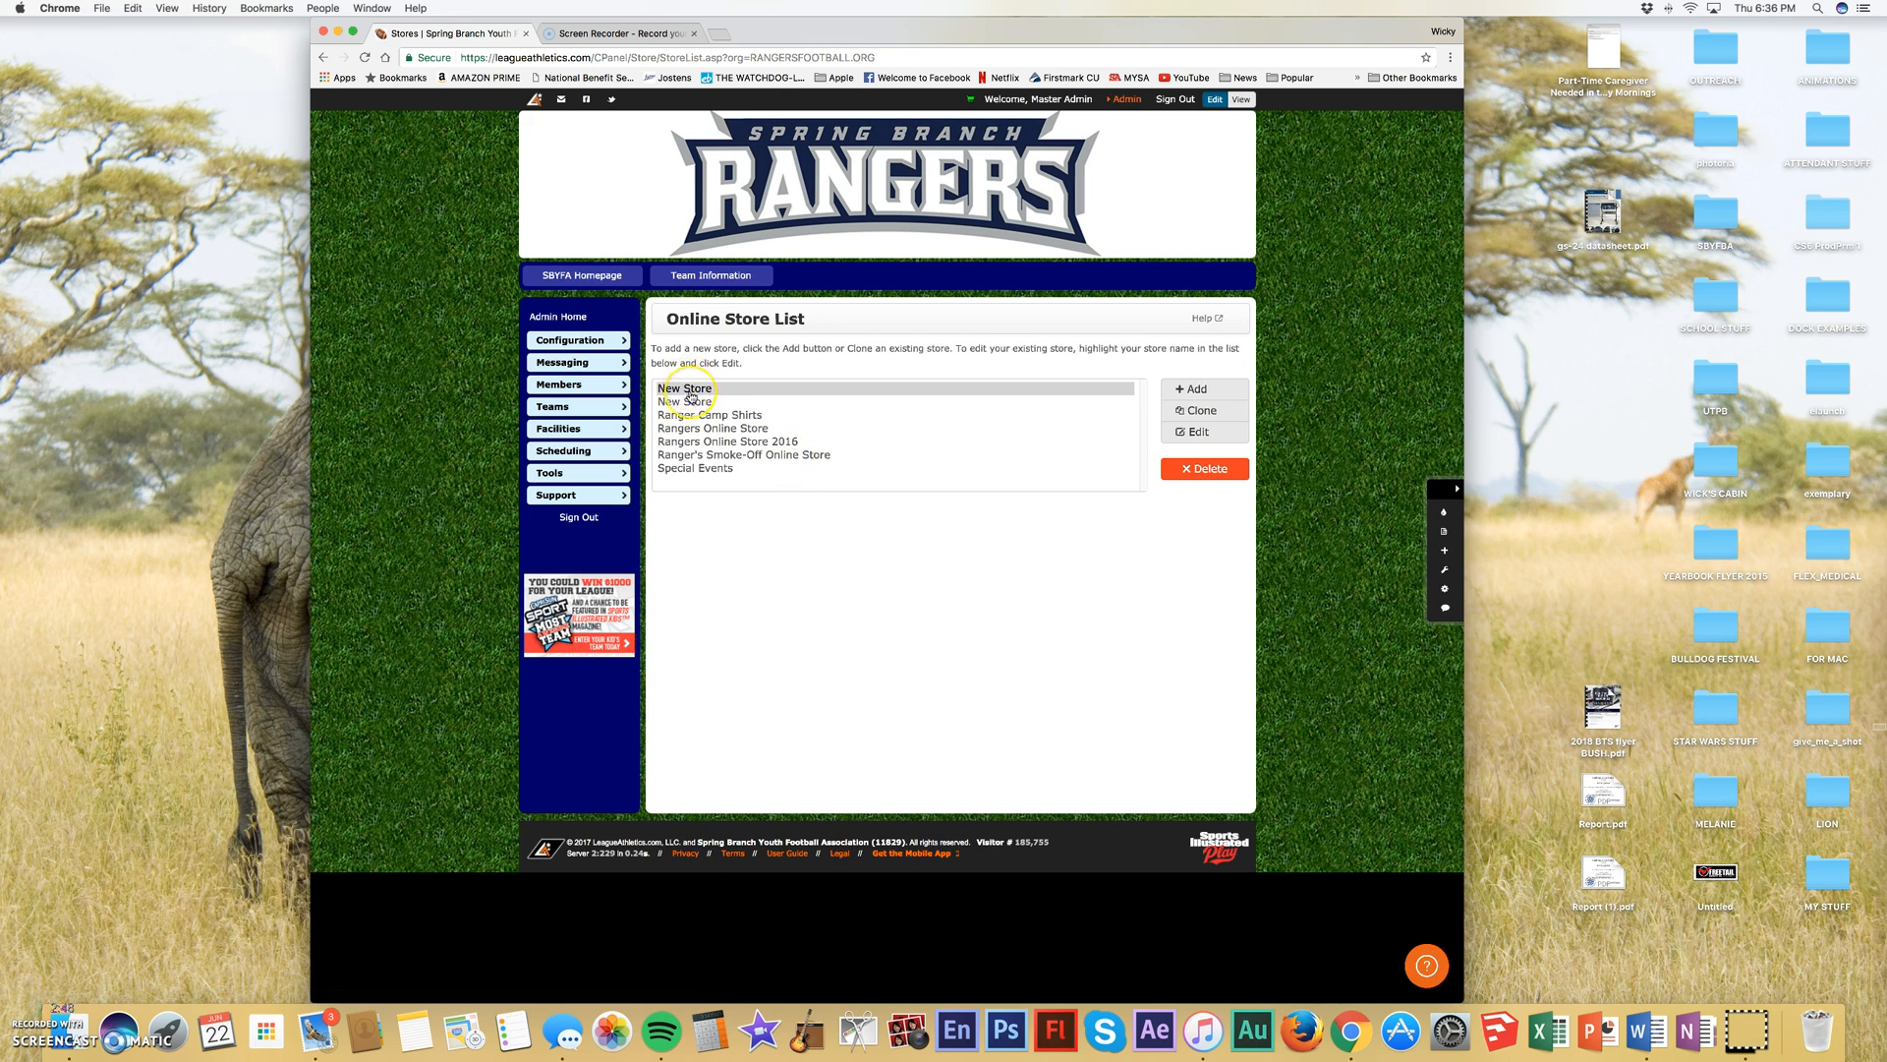
- Open Rangers Online Store 2016 for editing and examine its description, invoice note, shipping options, payment options and return policy
left_click(707, 442)
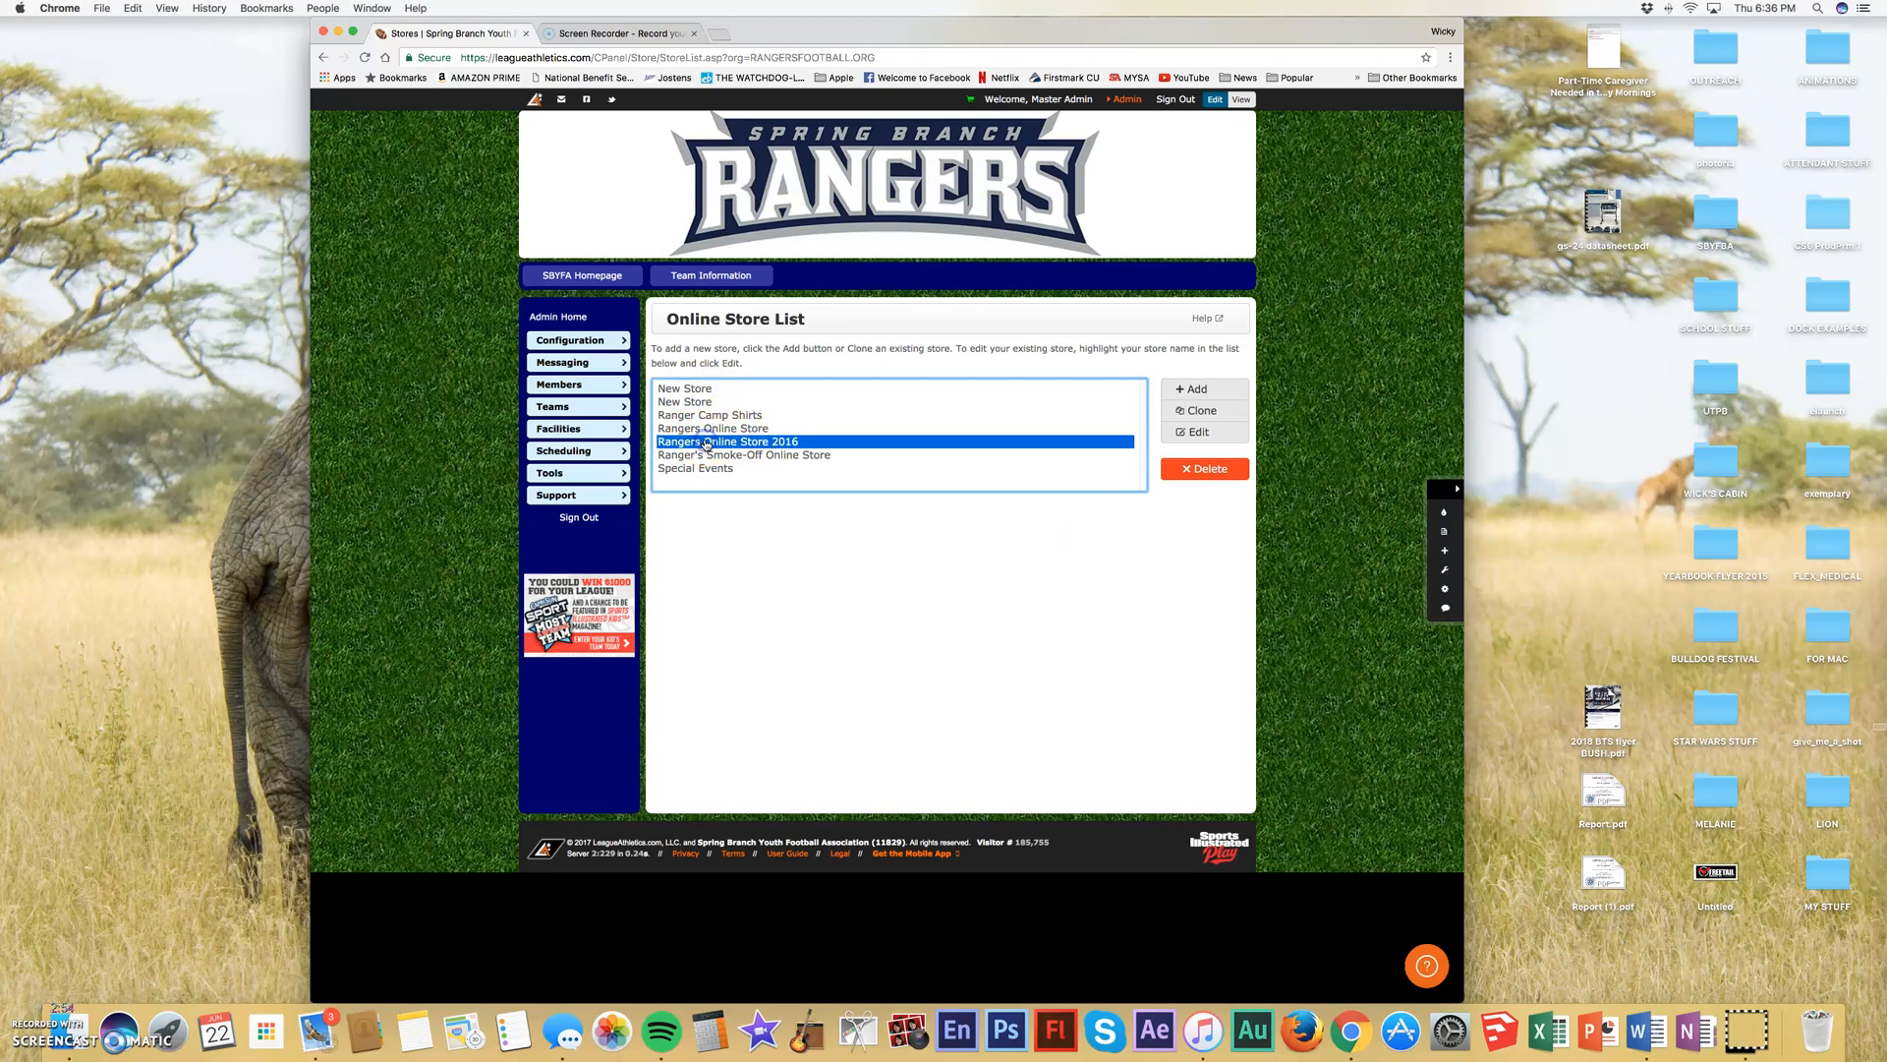
left_click(1195, 431)
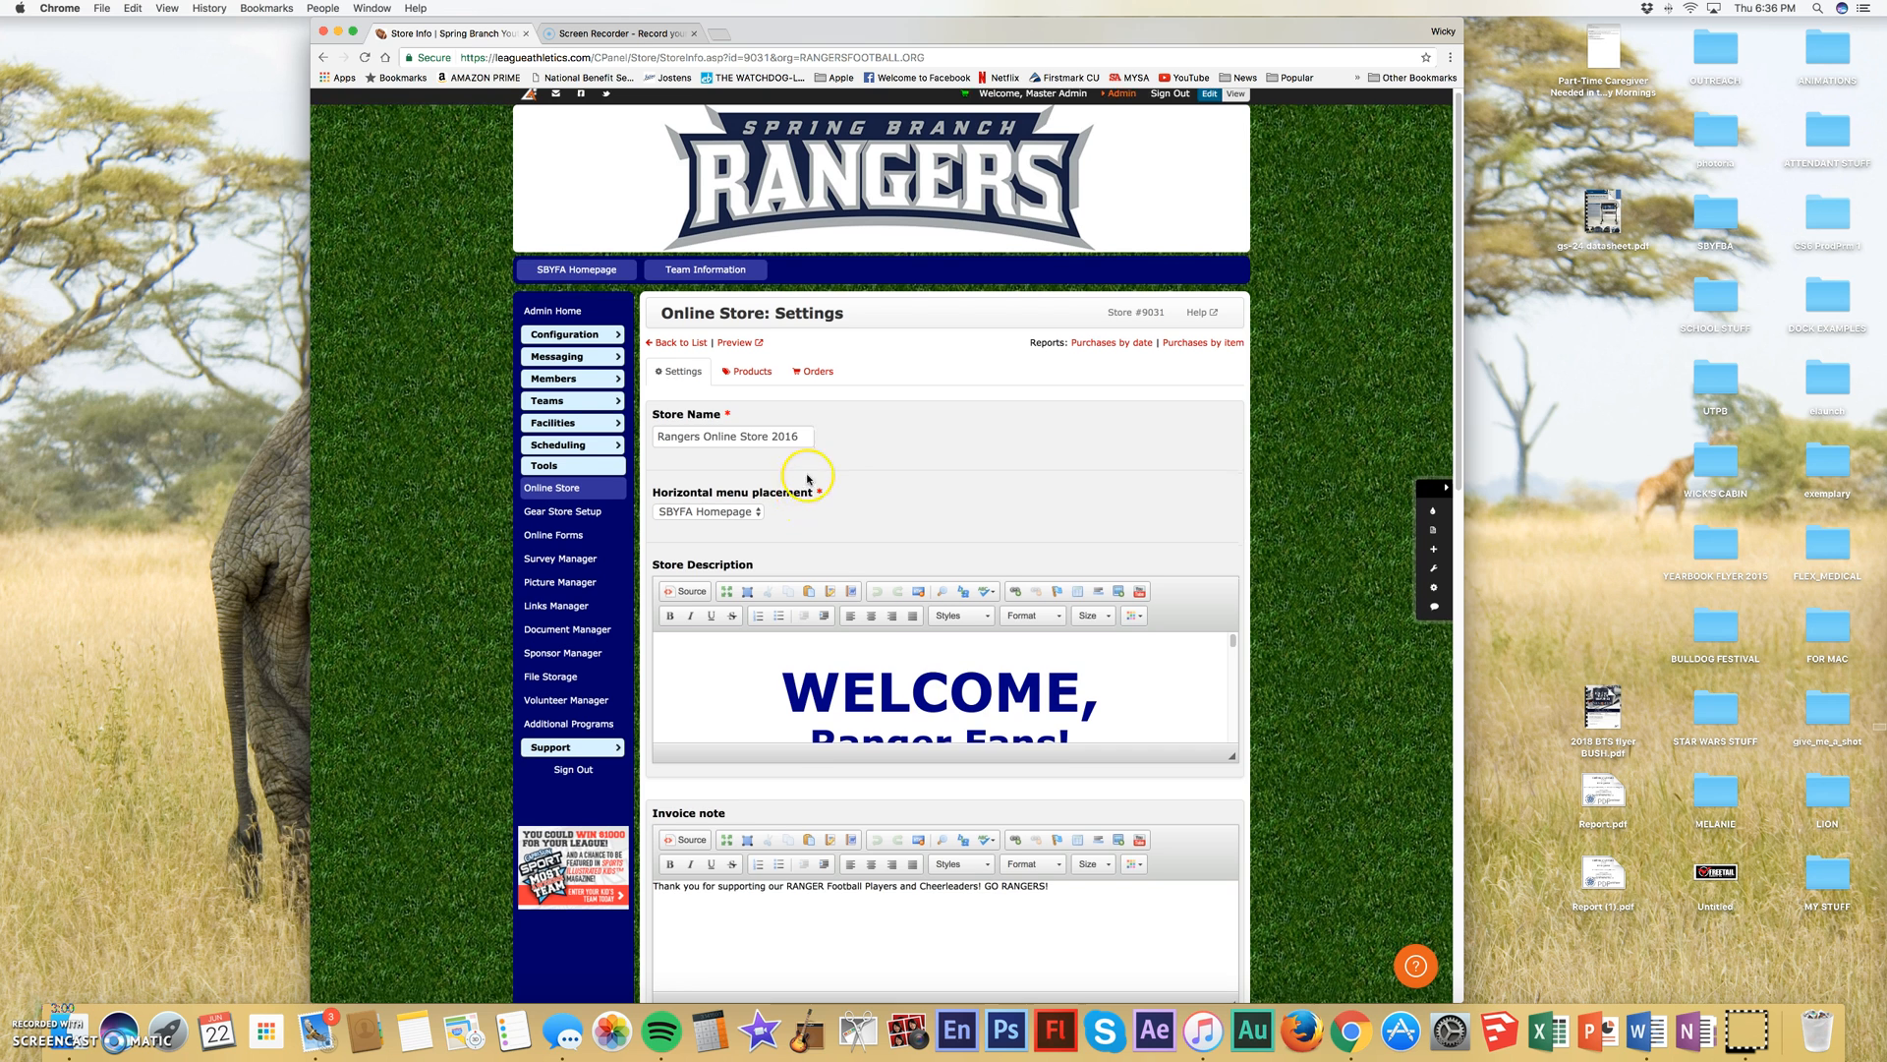
scroll(869, 541, "down", 5)
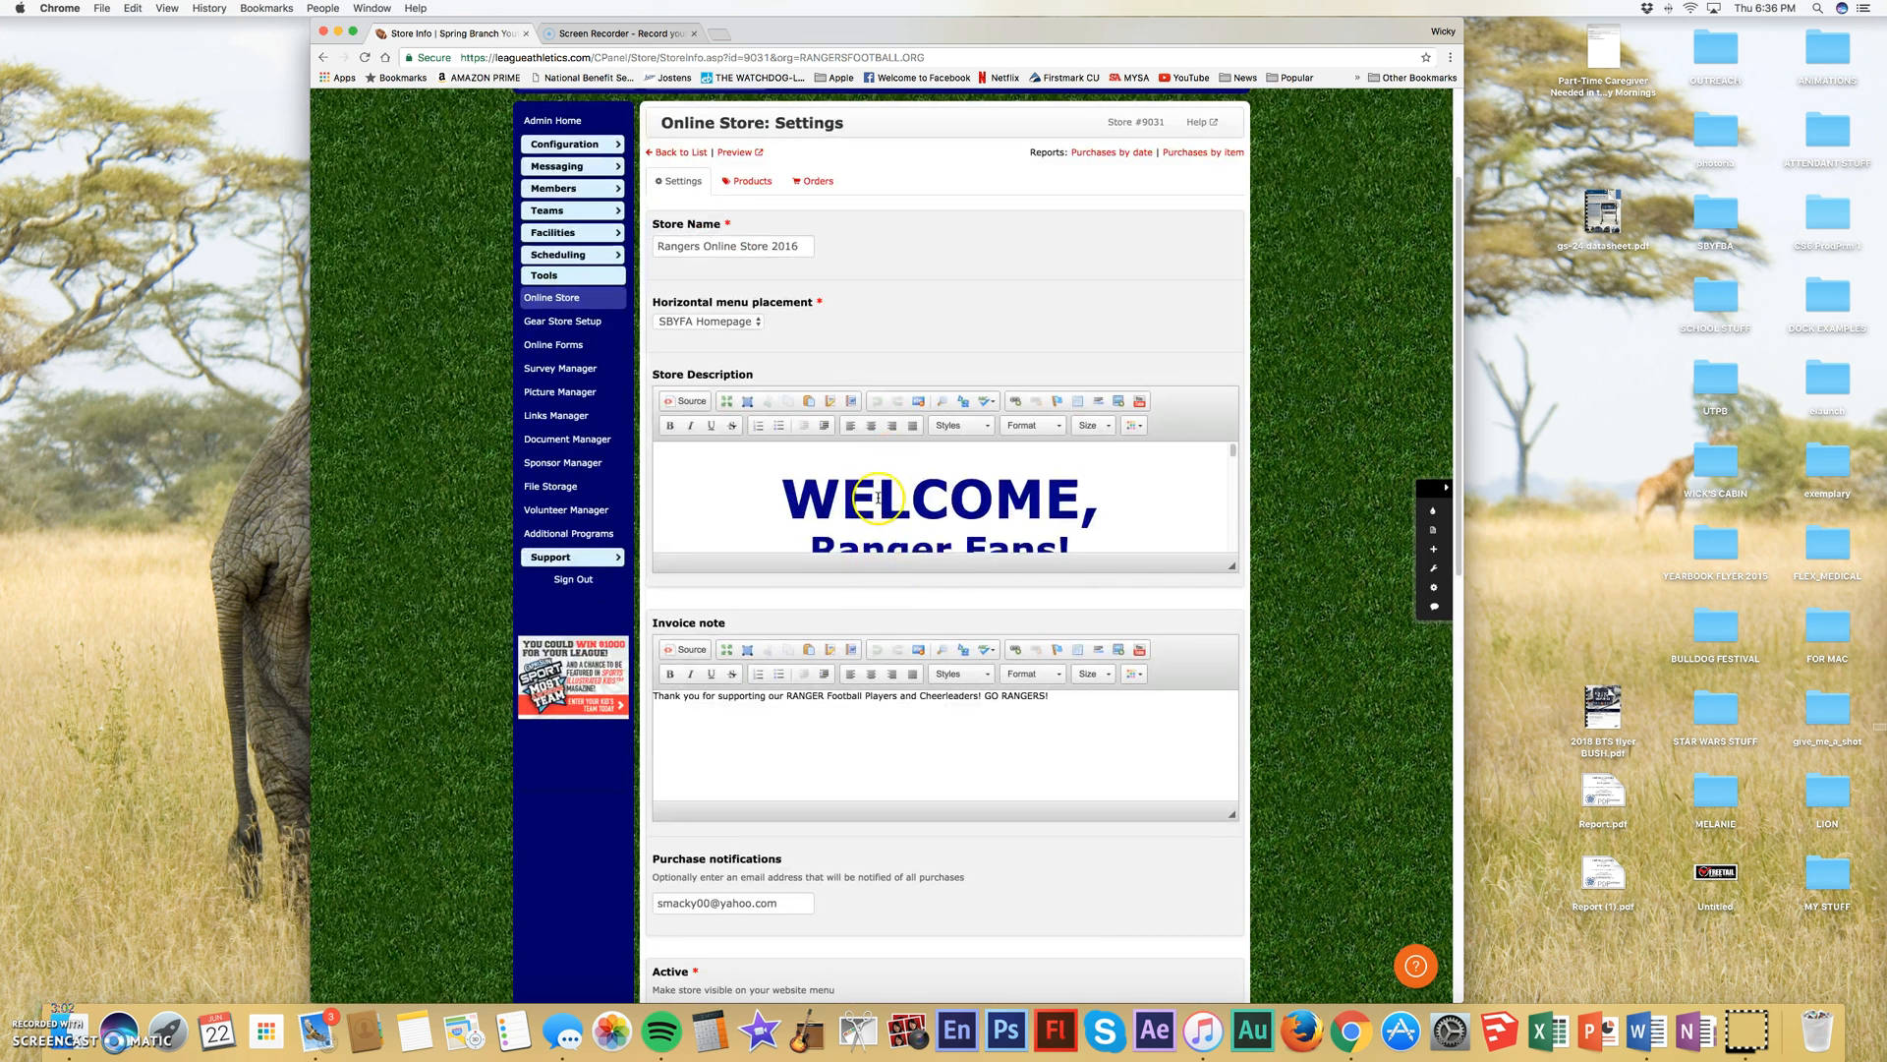
scroll(875, 497, "down", 3)
scroll(878, 494, "down", 5)
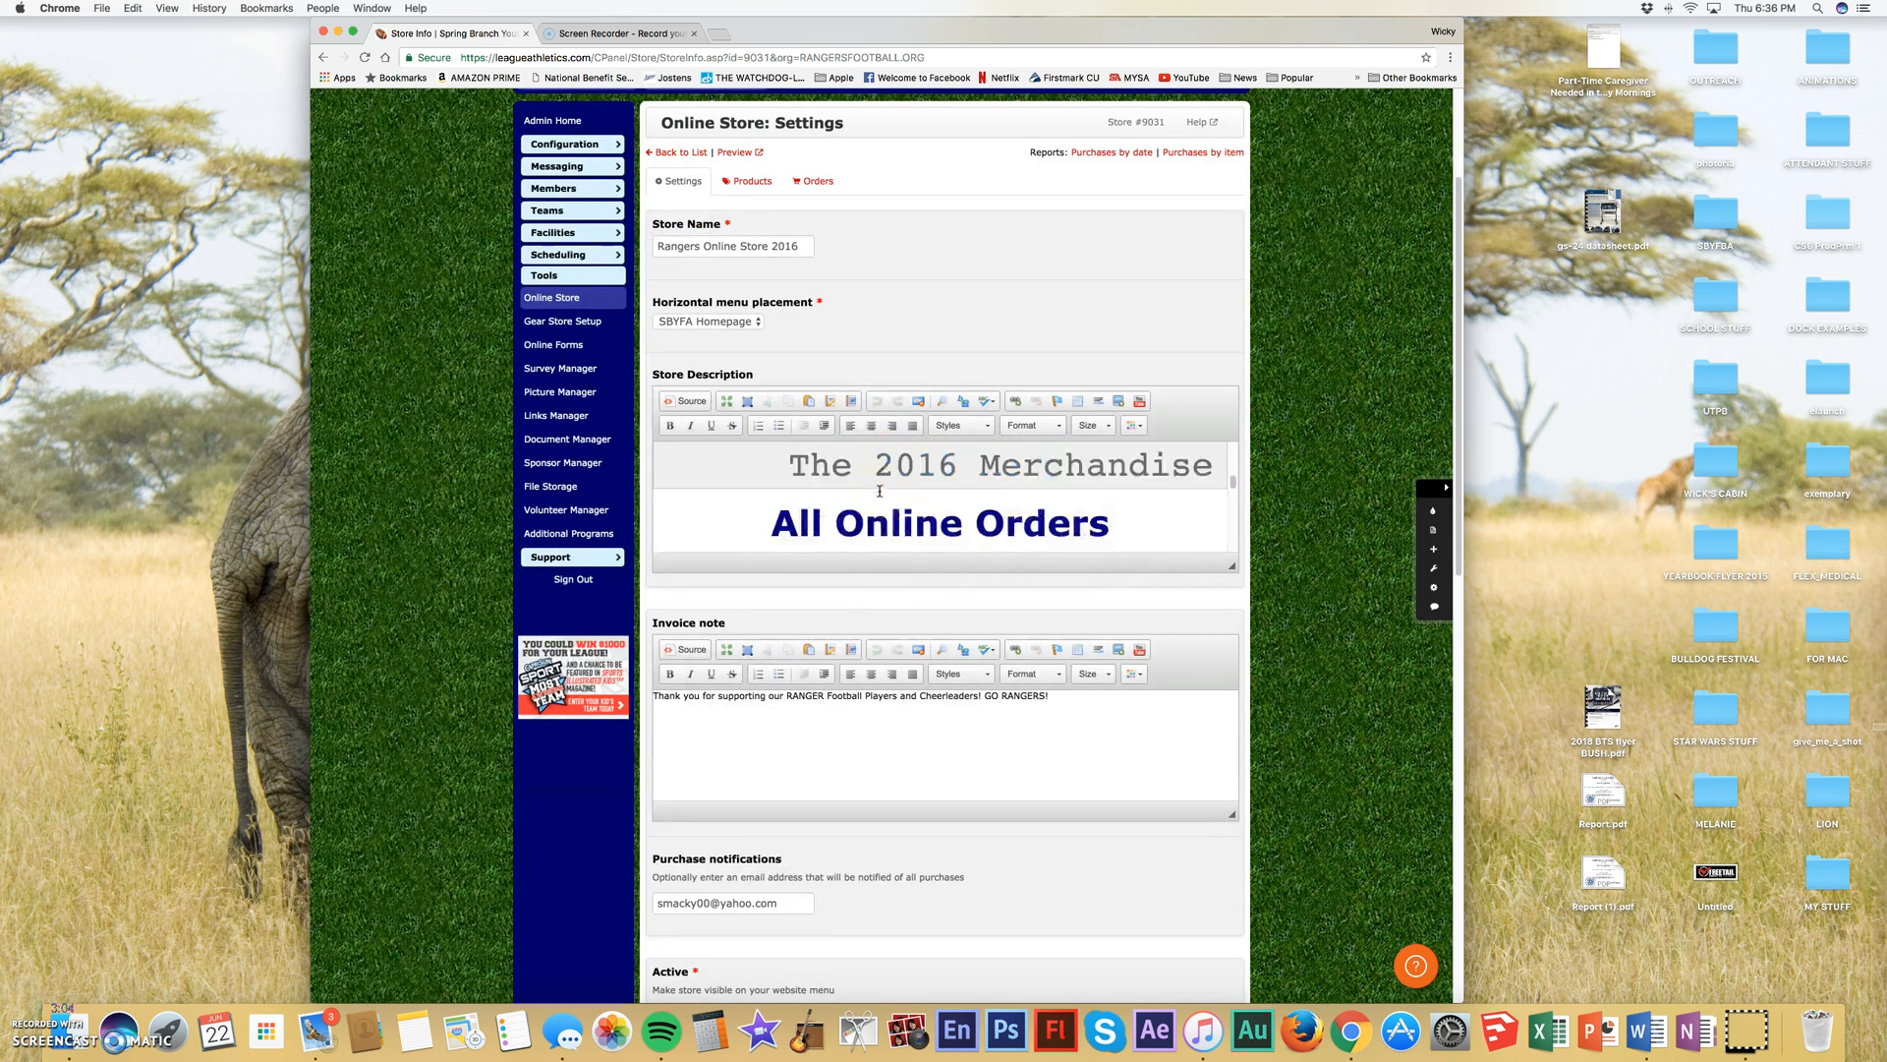
scroll(924, 506, "down", 2)
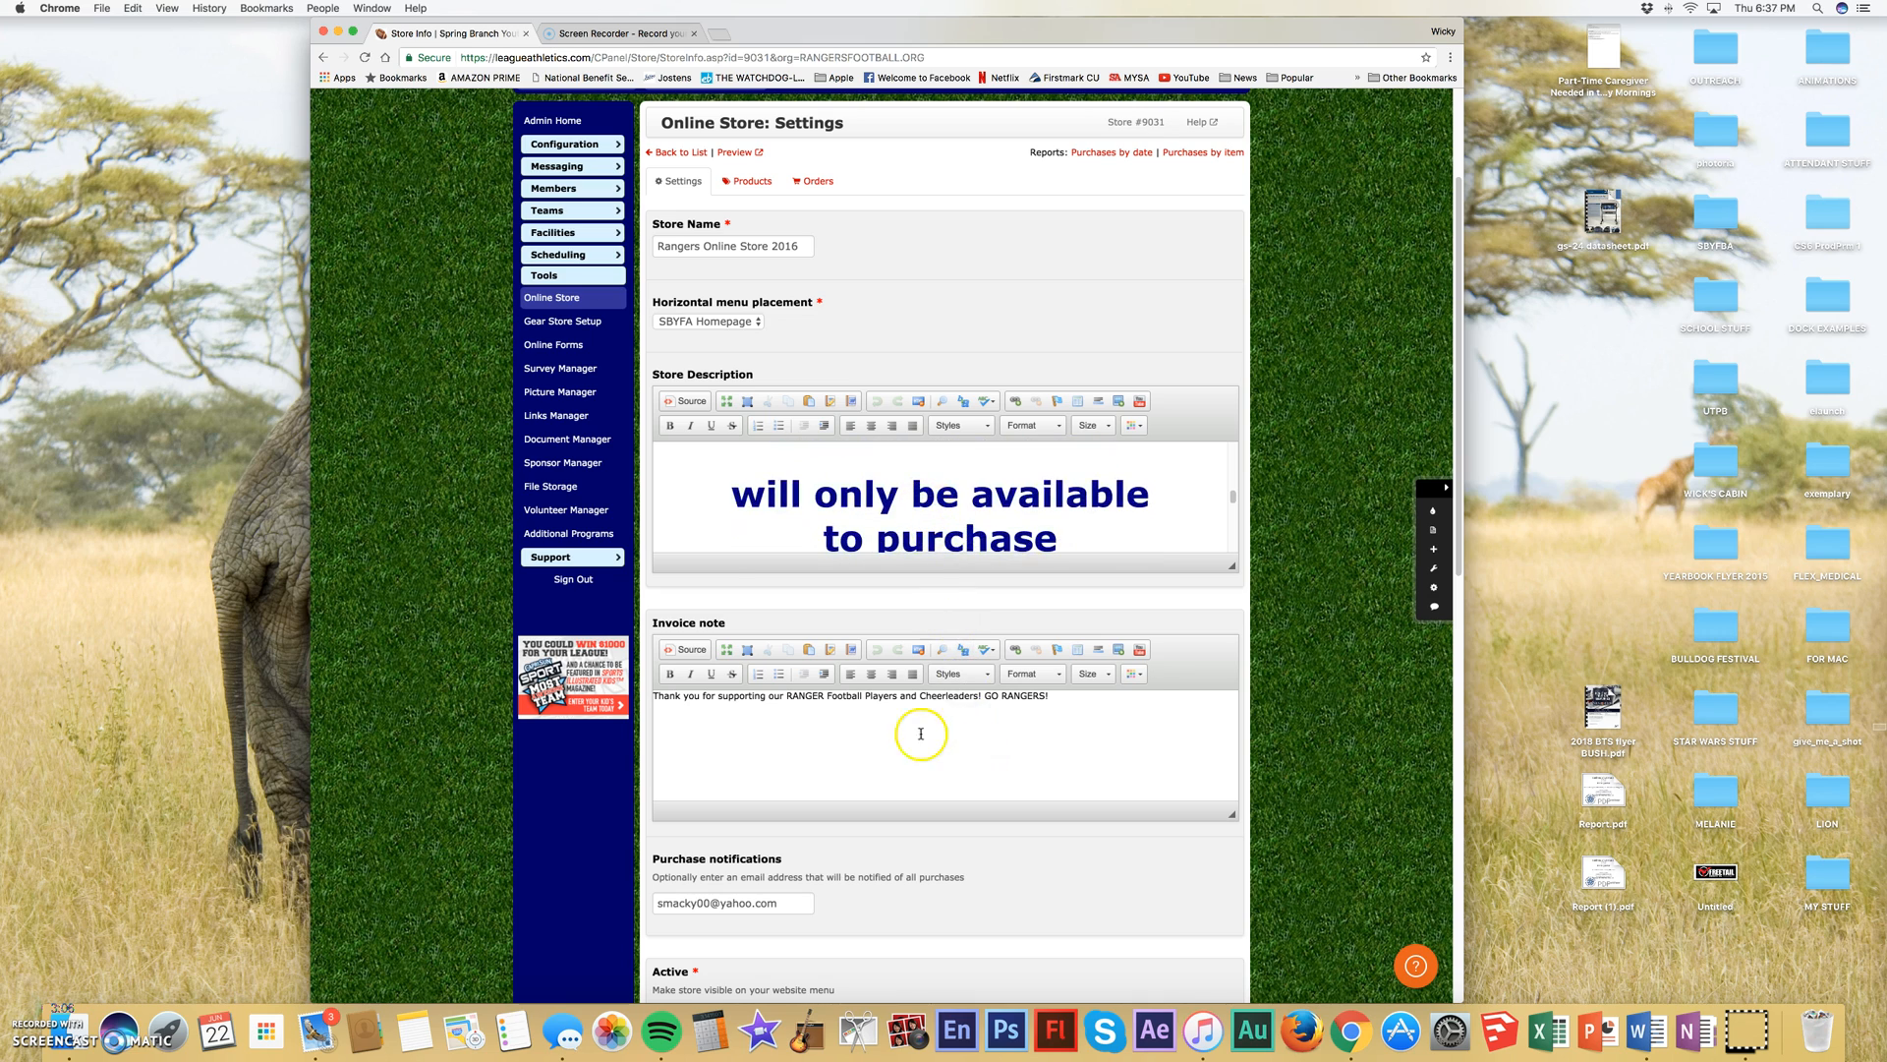
scroll(1024, 734, "down", 2)
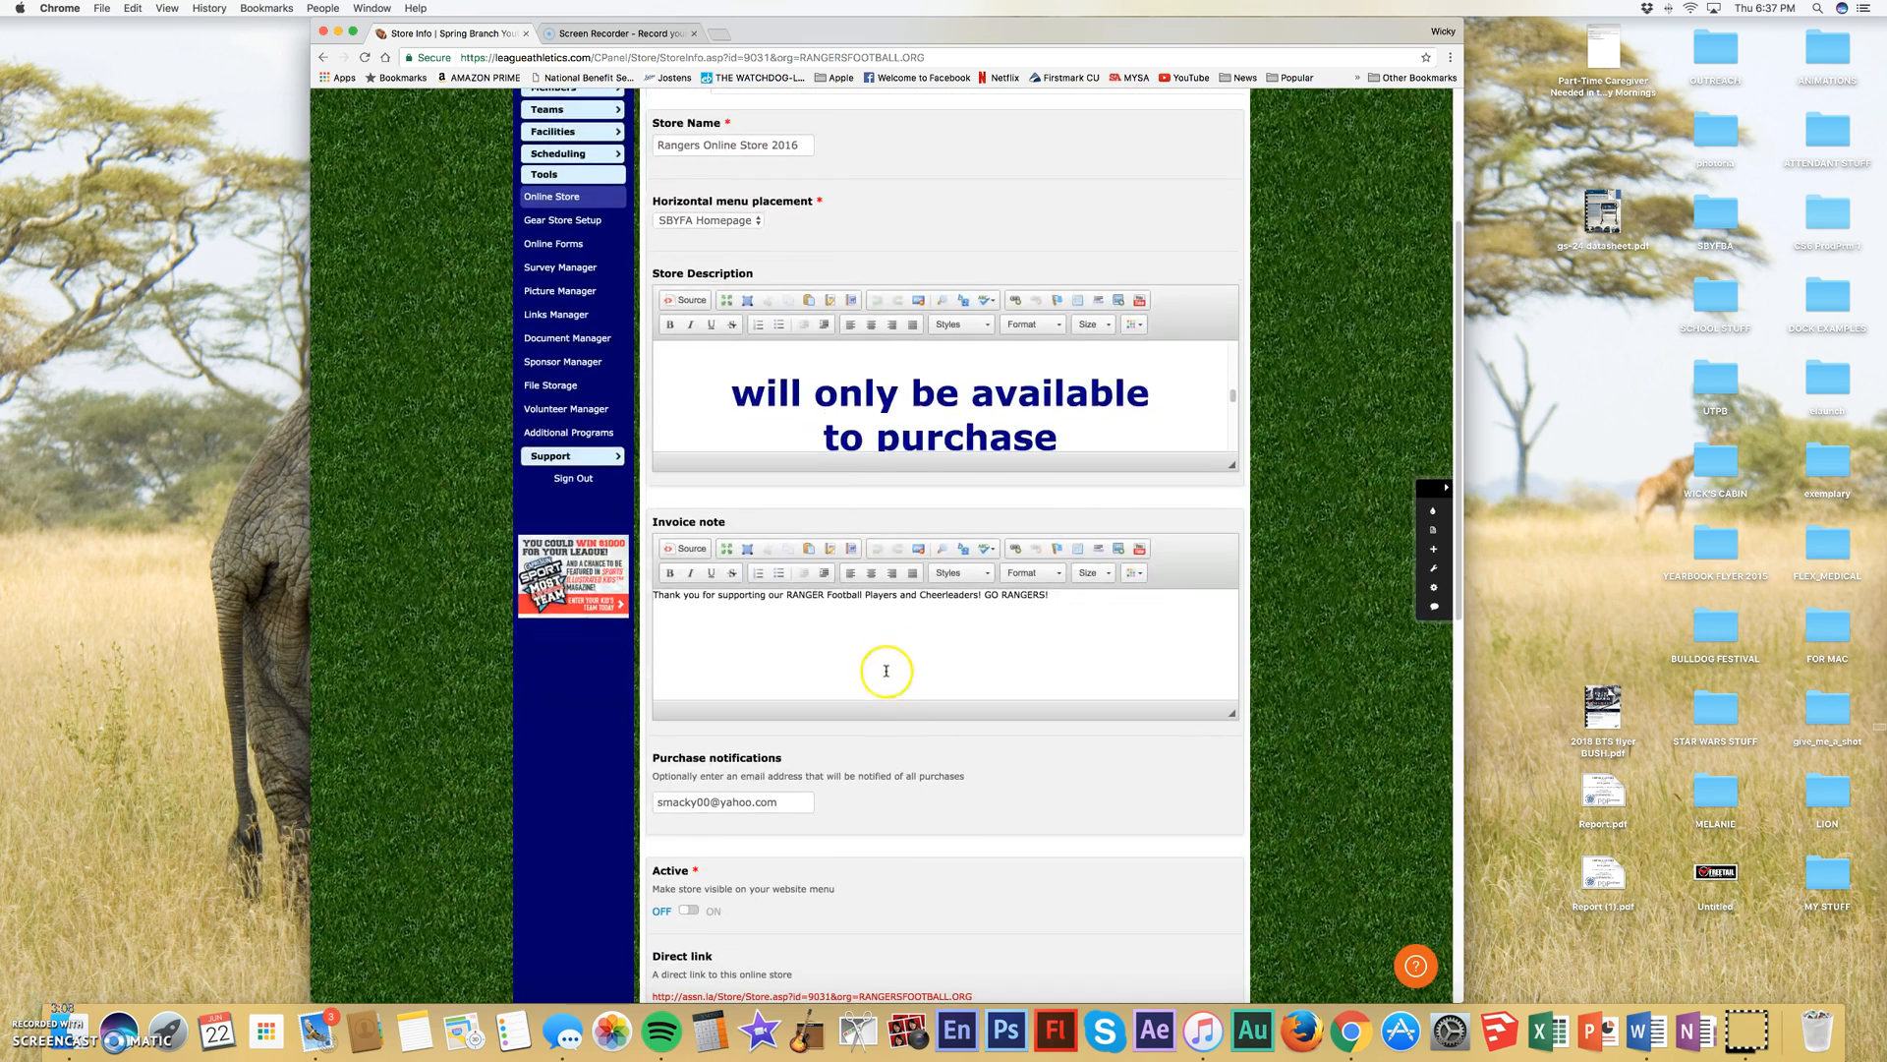
scroll(806, 649, "down", 4)
scroll(813, 645, "down", 3)
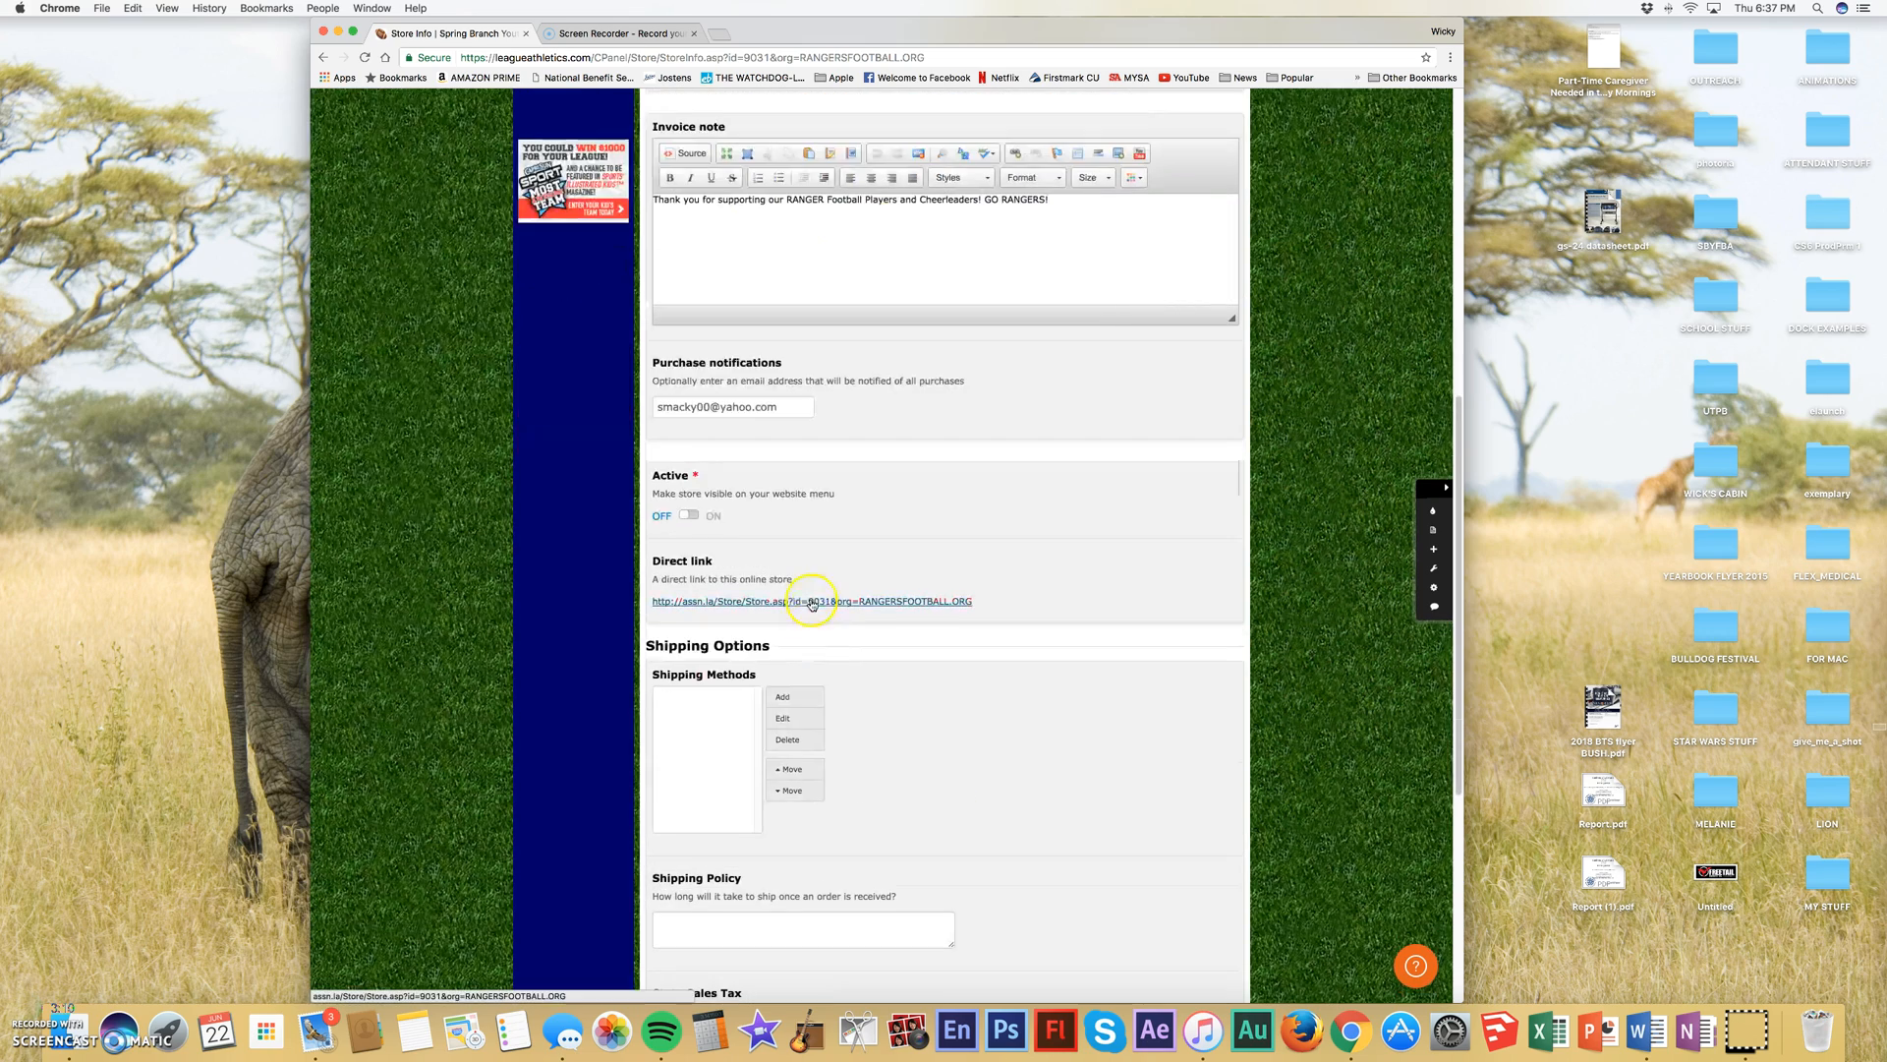
scroll(736, 658, "down", 3)
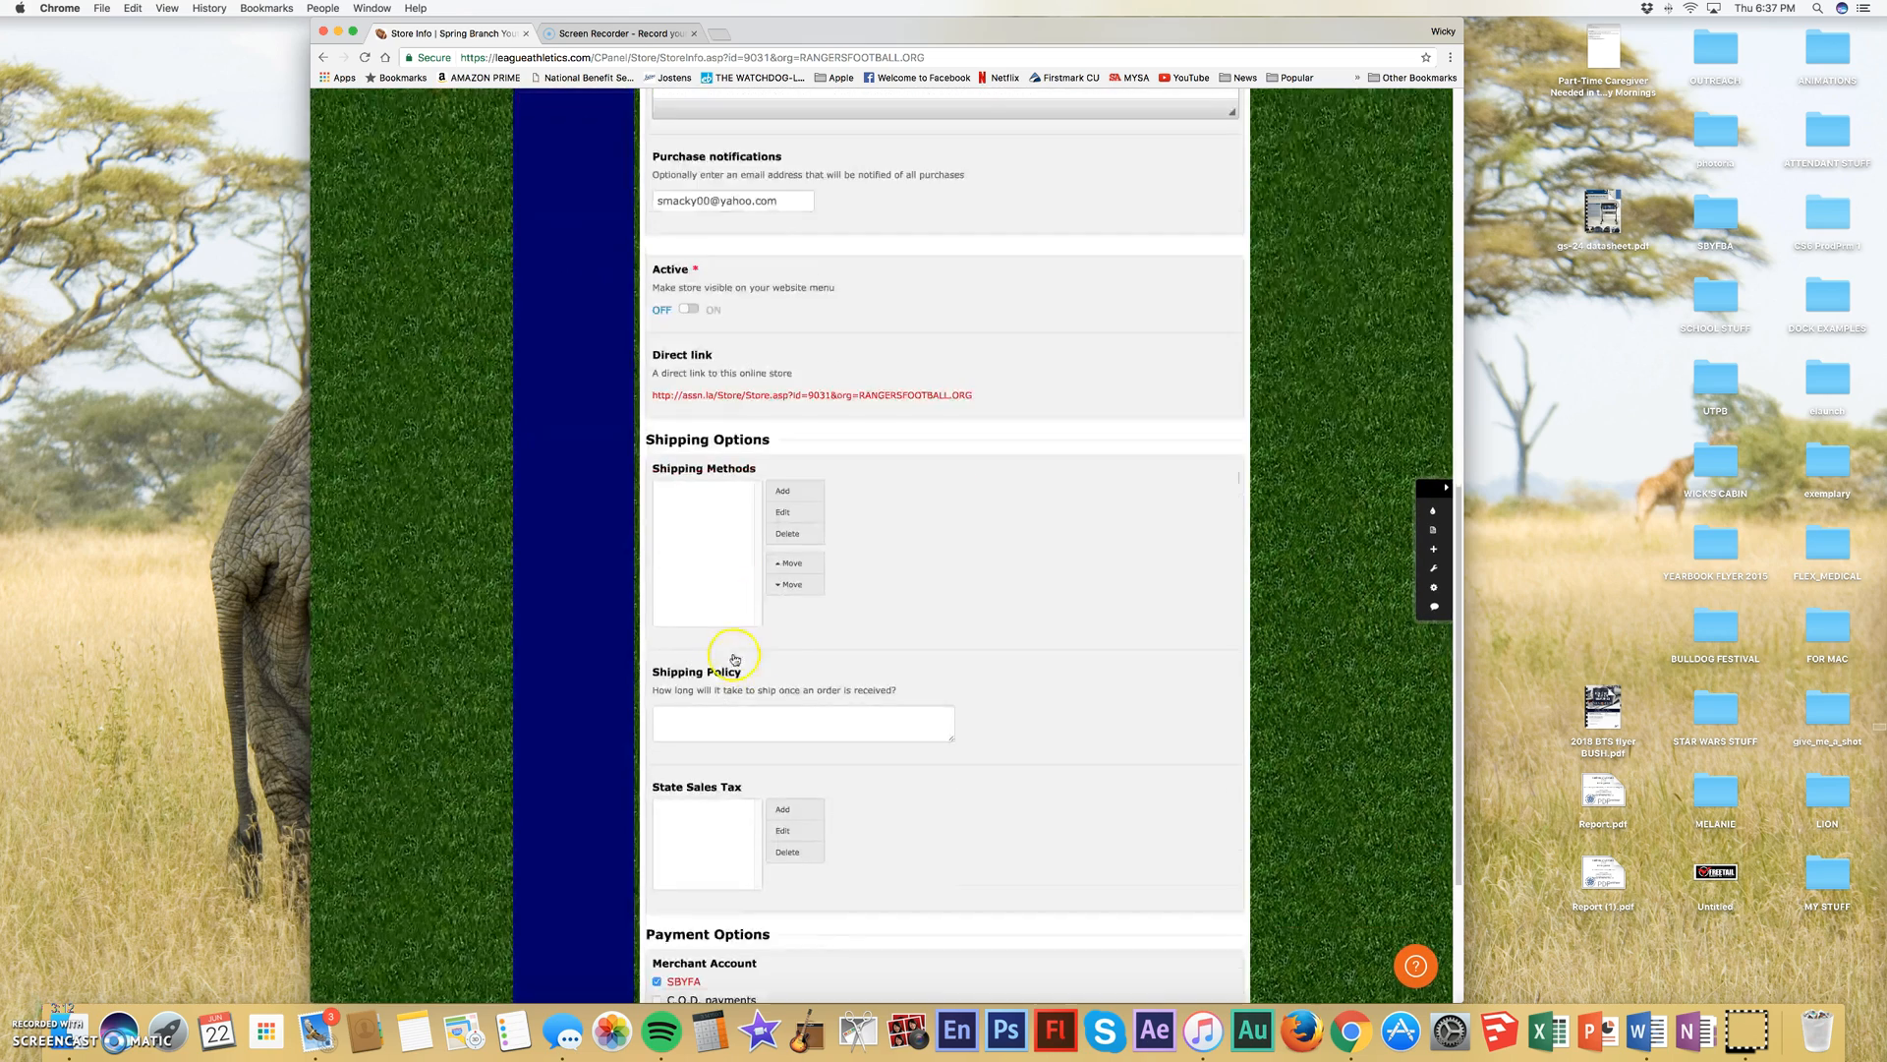
scroll(815, 801, "down", 3)
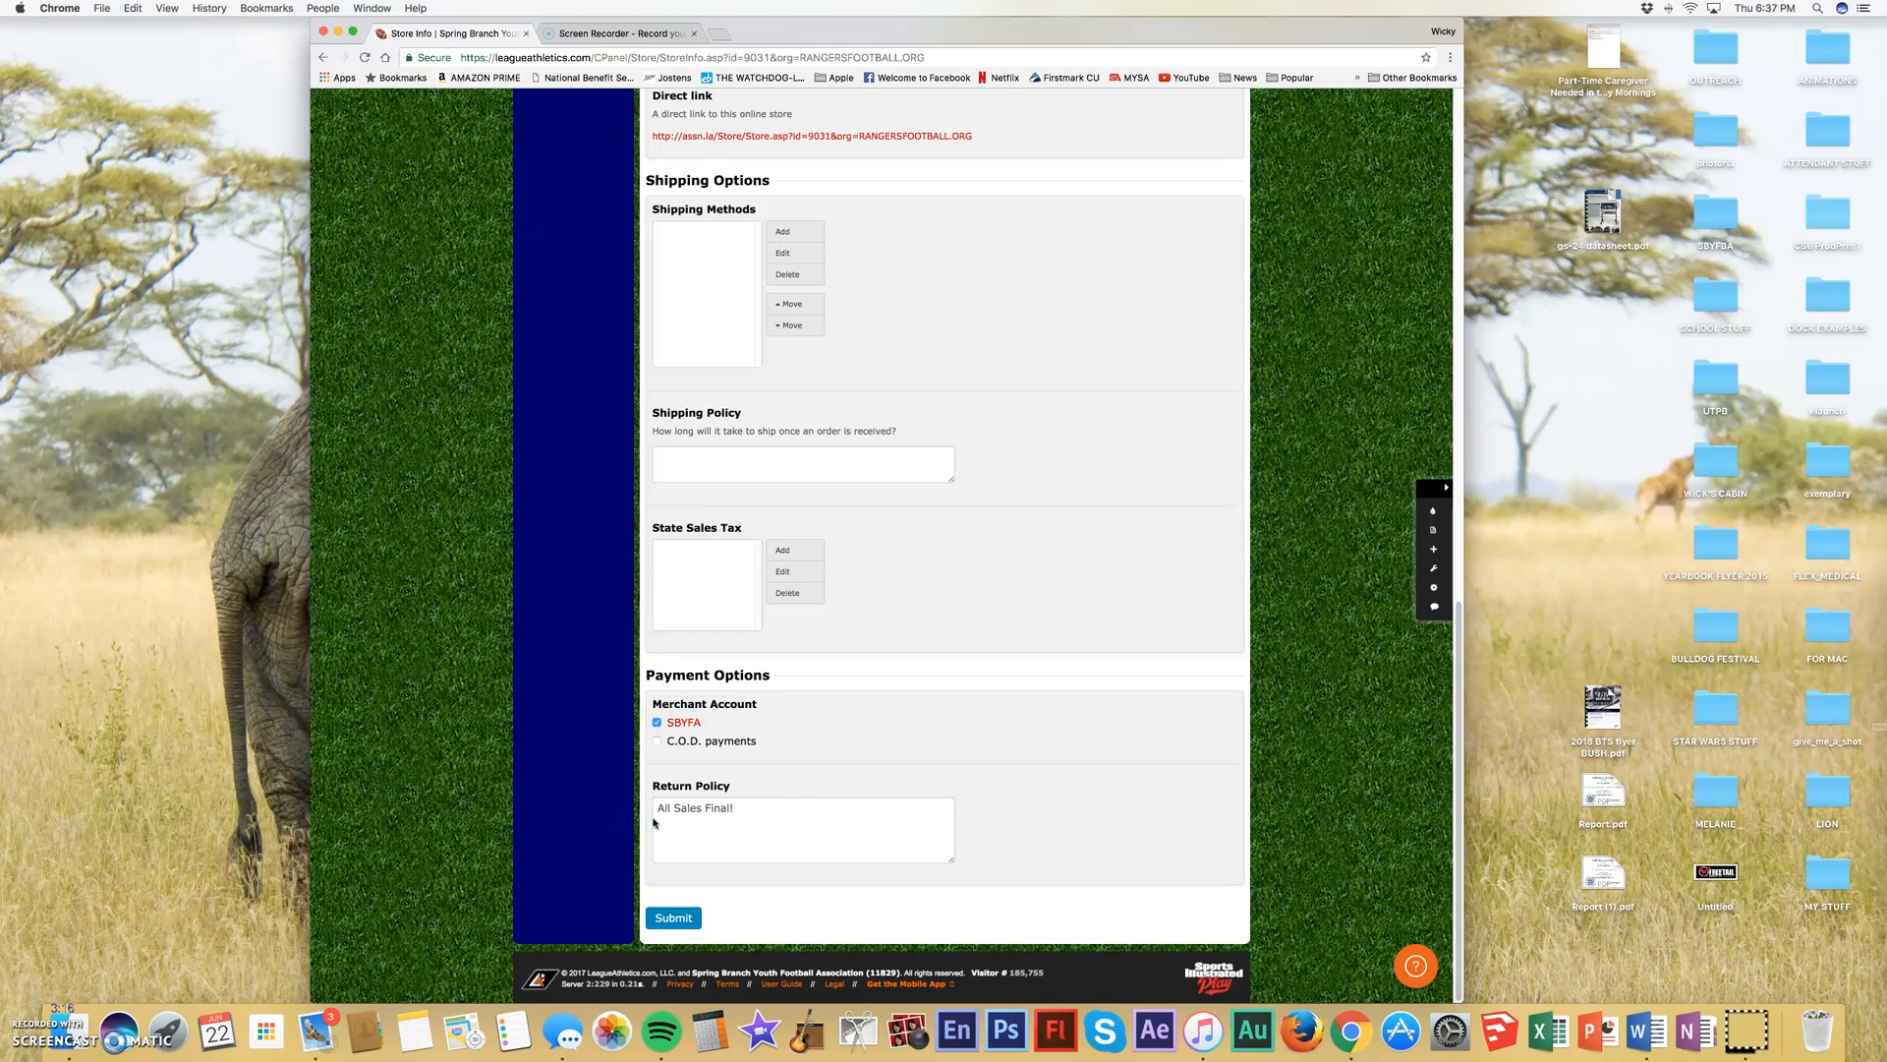
scroll(1024, 605, "up", 15)
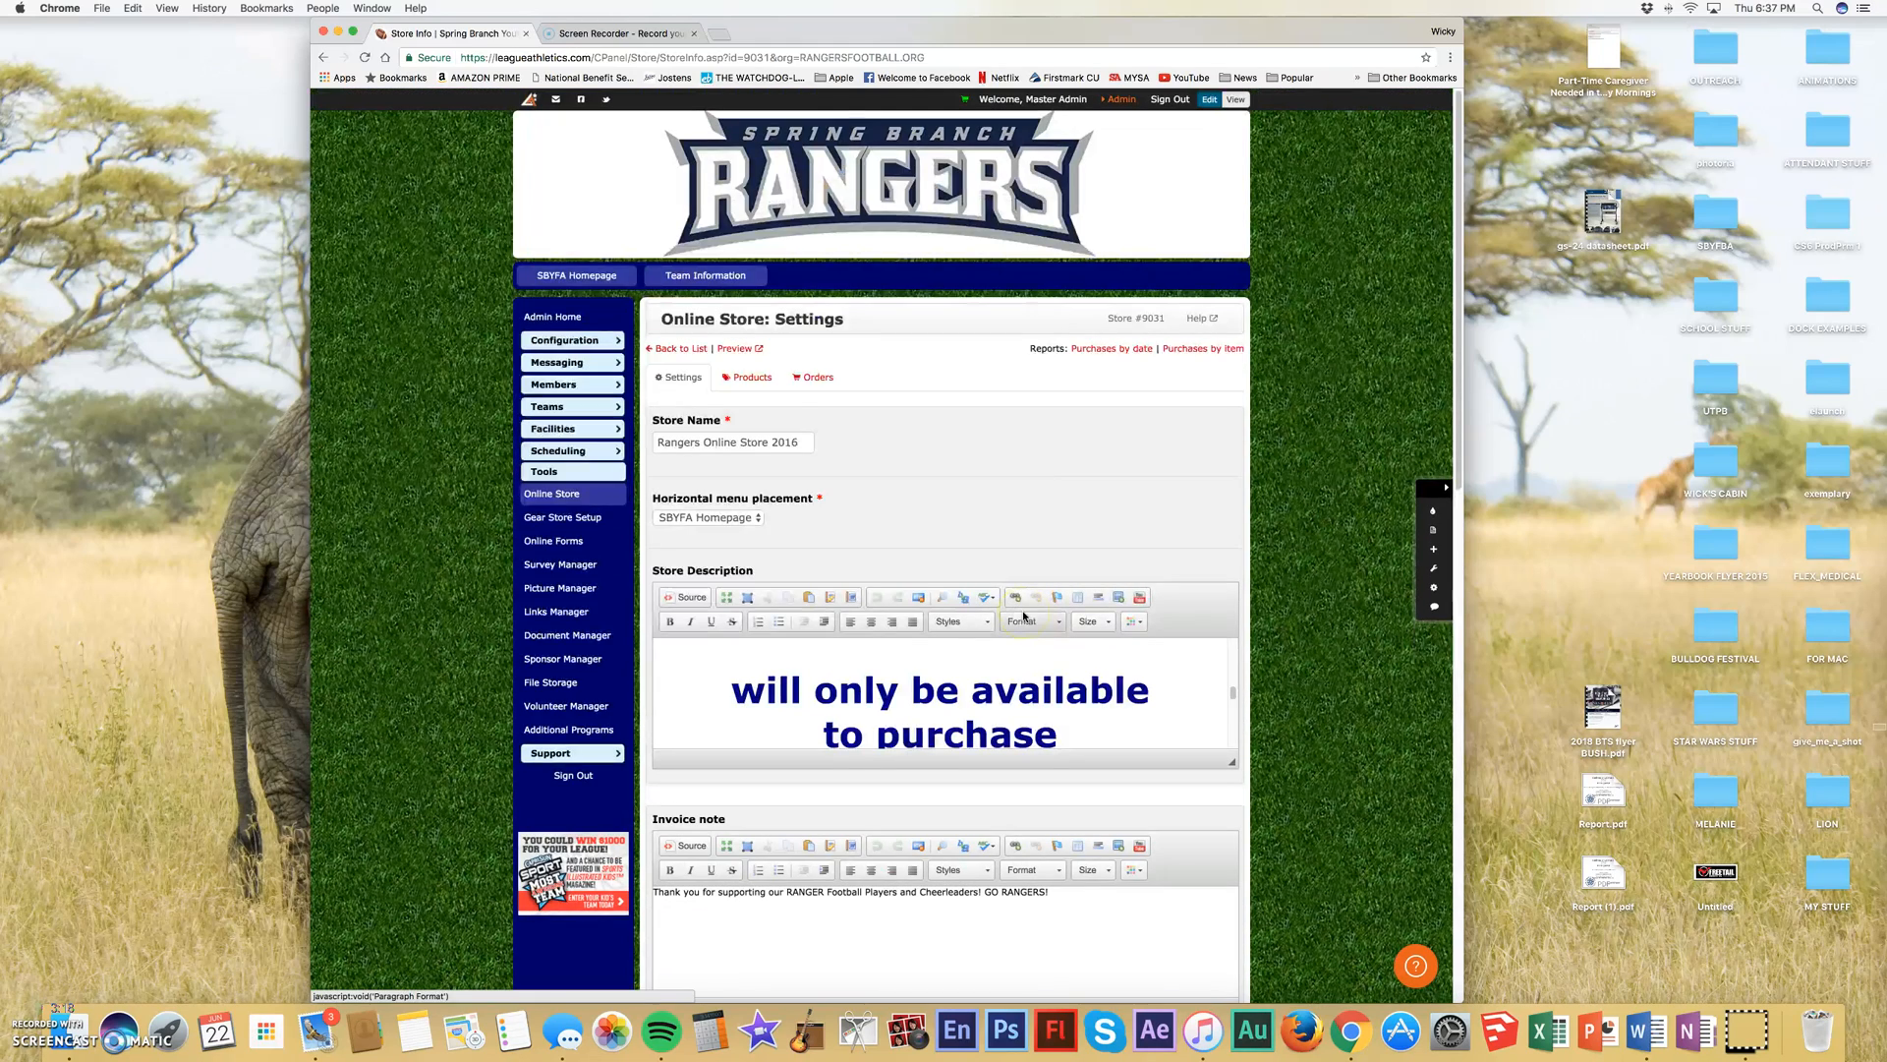
- Open the RANGERS Hoodie product from the product list of Rangers Online Store 2016
left_click(749, 380)
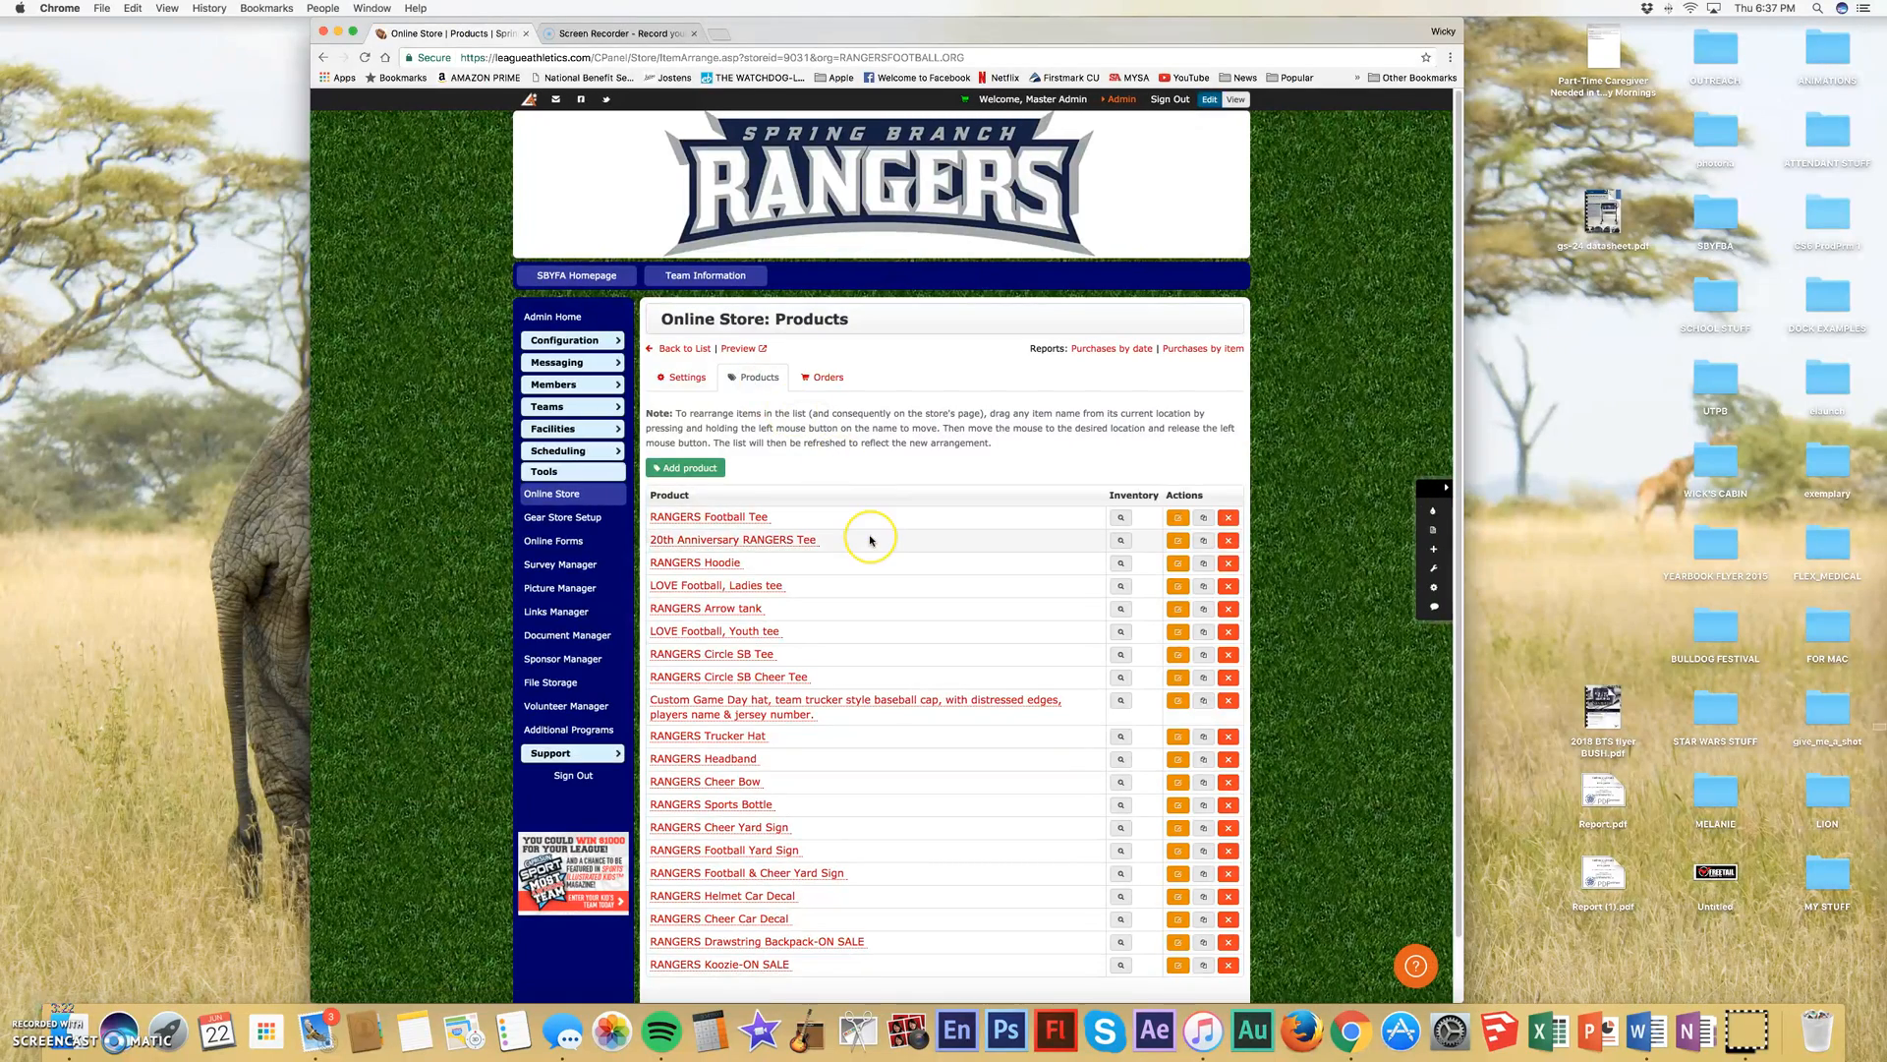
scroll(870, 539, "down", 2)
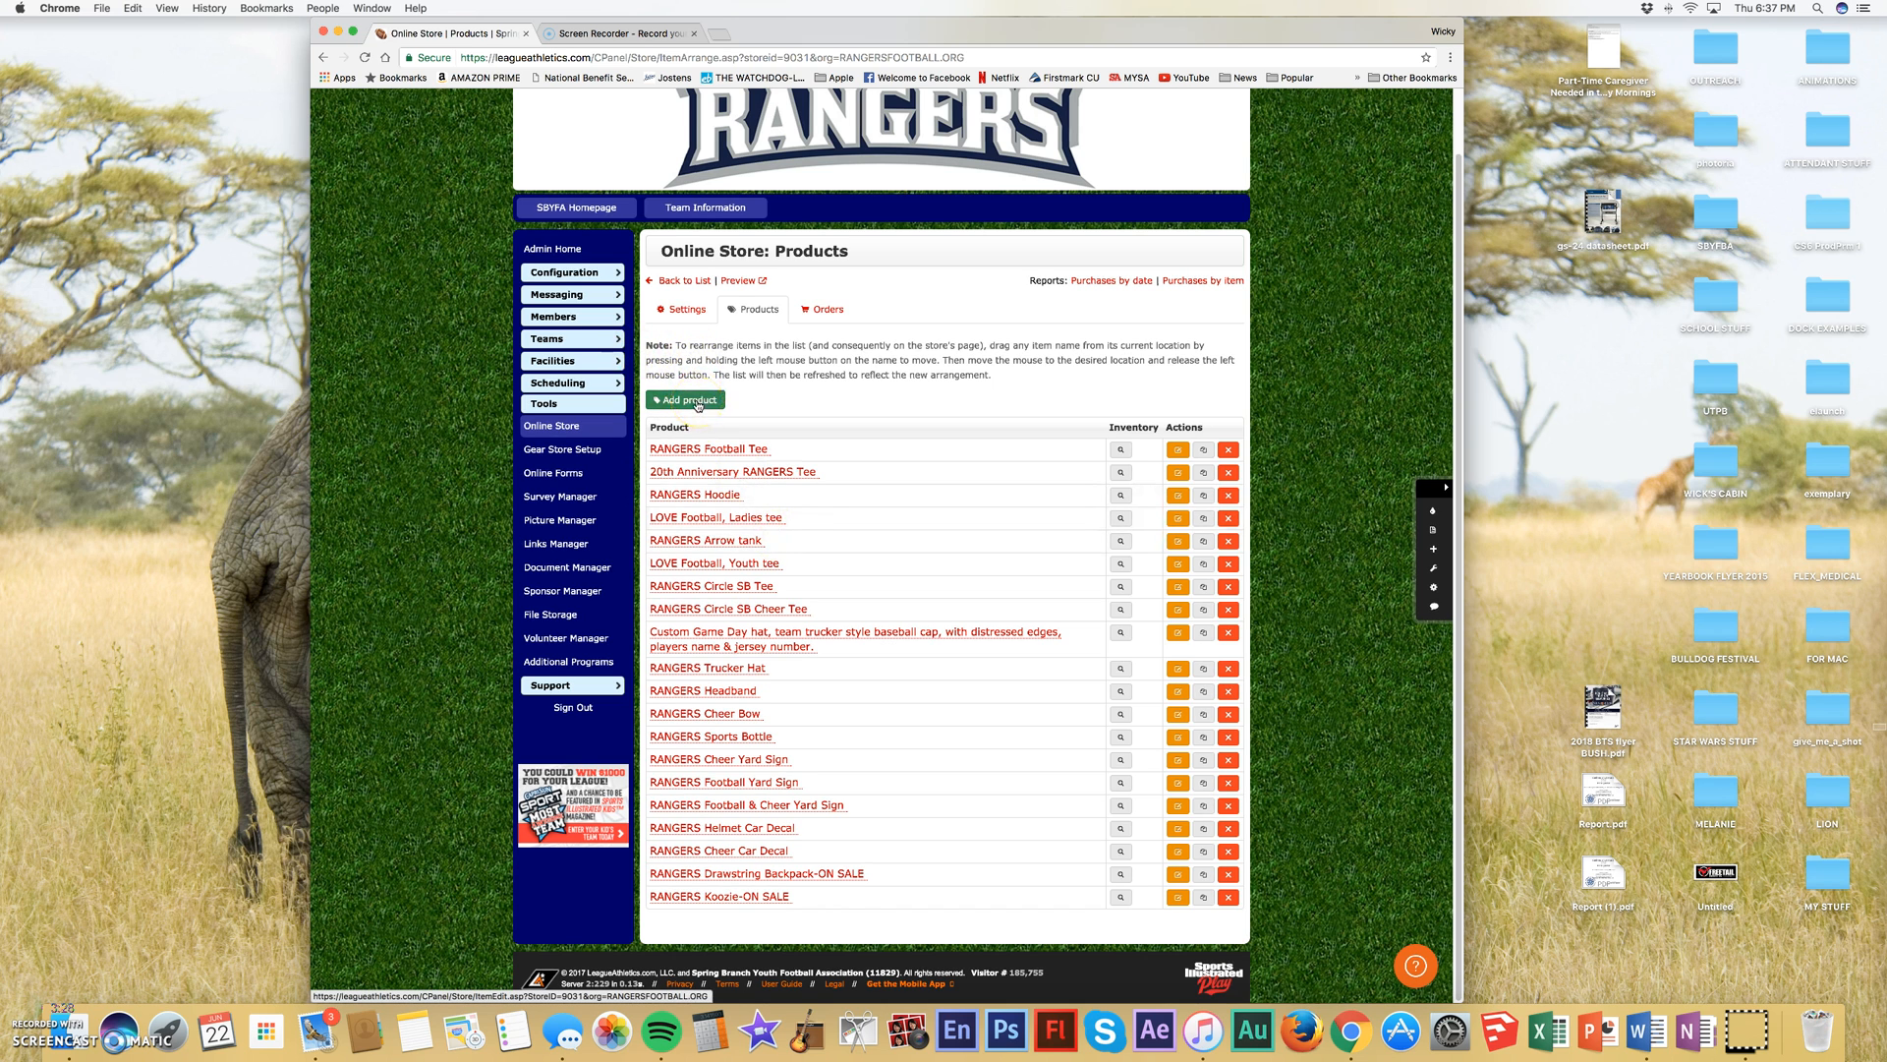
left_click(712, 497)
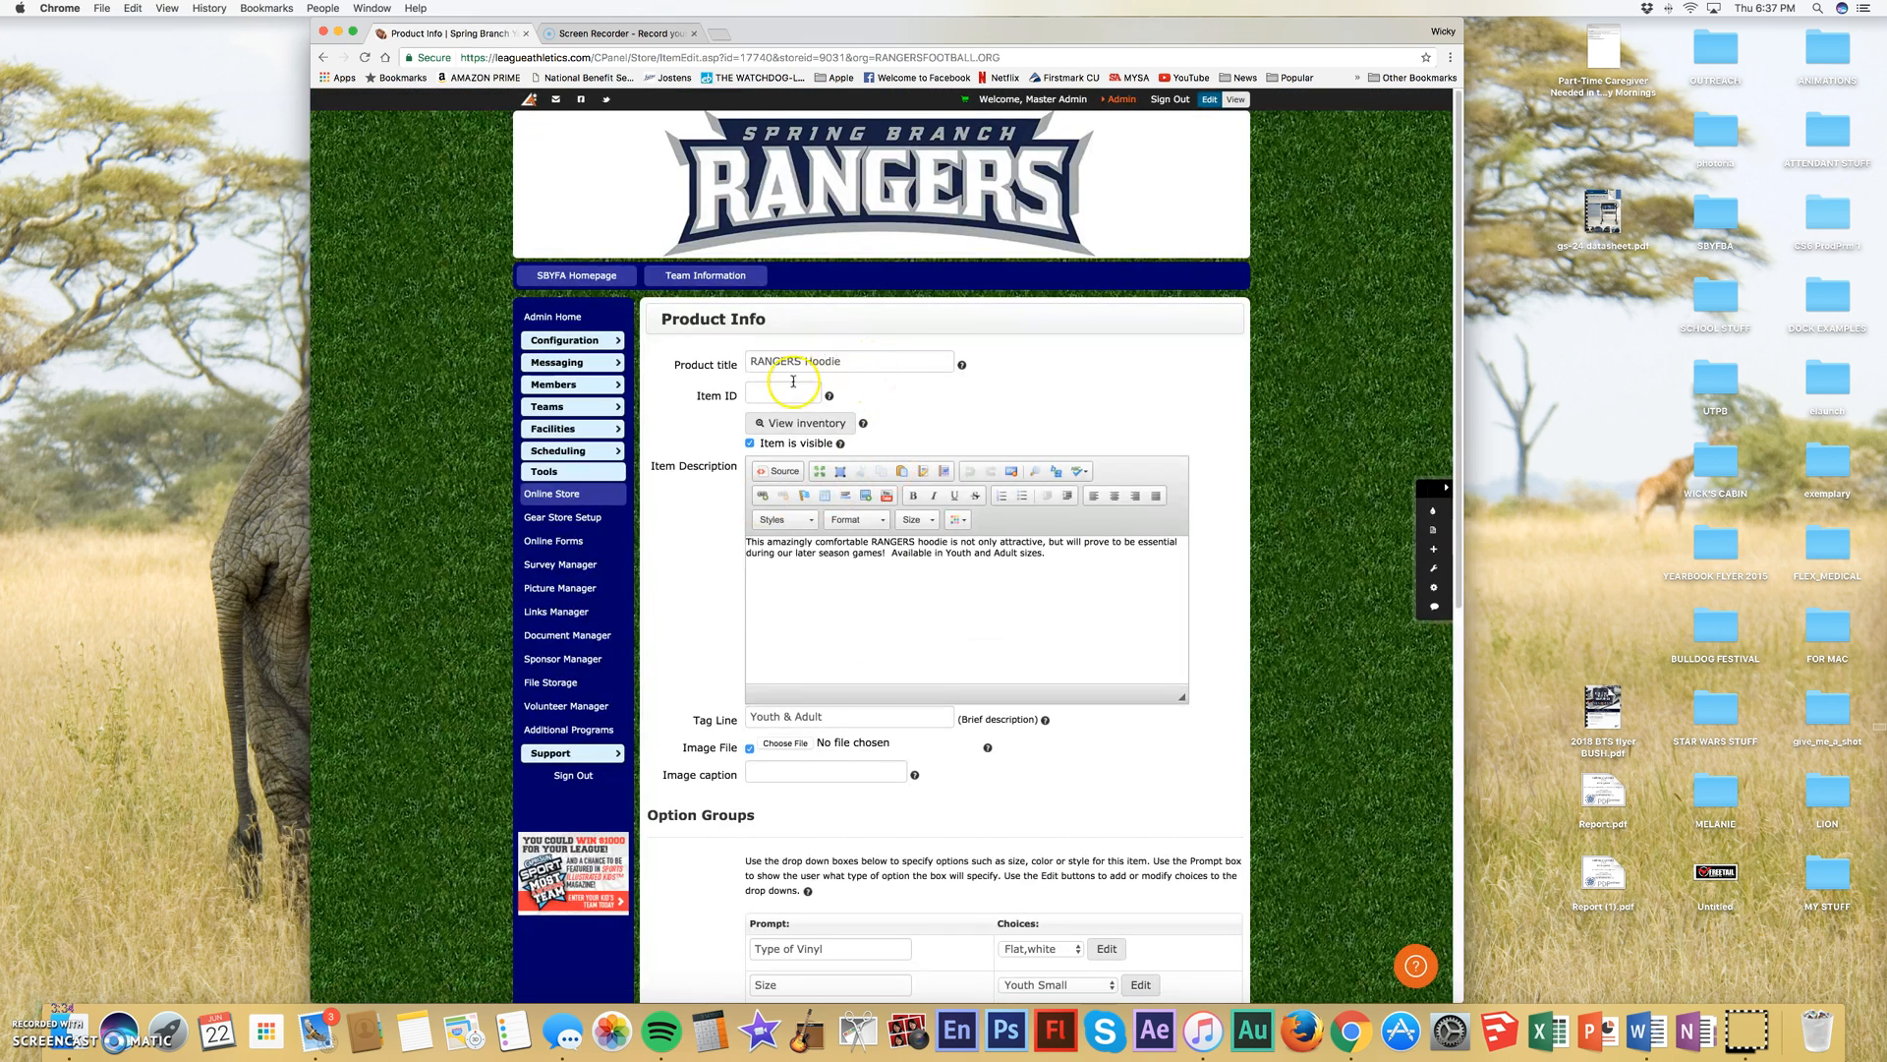
- Examine the hoodie's product title, item description, tag line and the Type of Vinyl and Size option prompts
left_click_drag(856, 359, 732, 361)
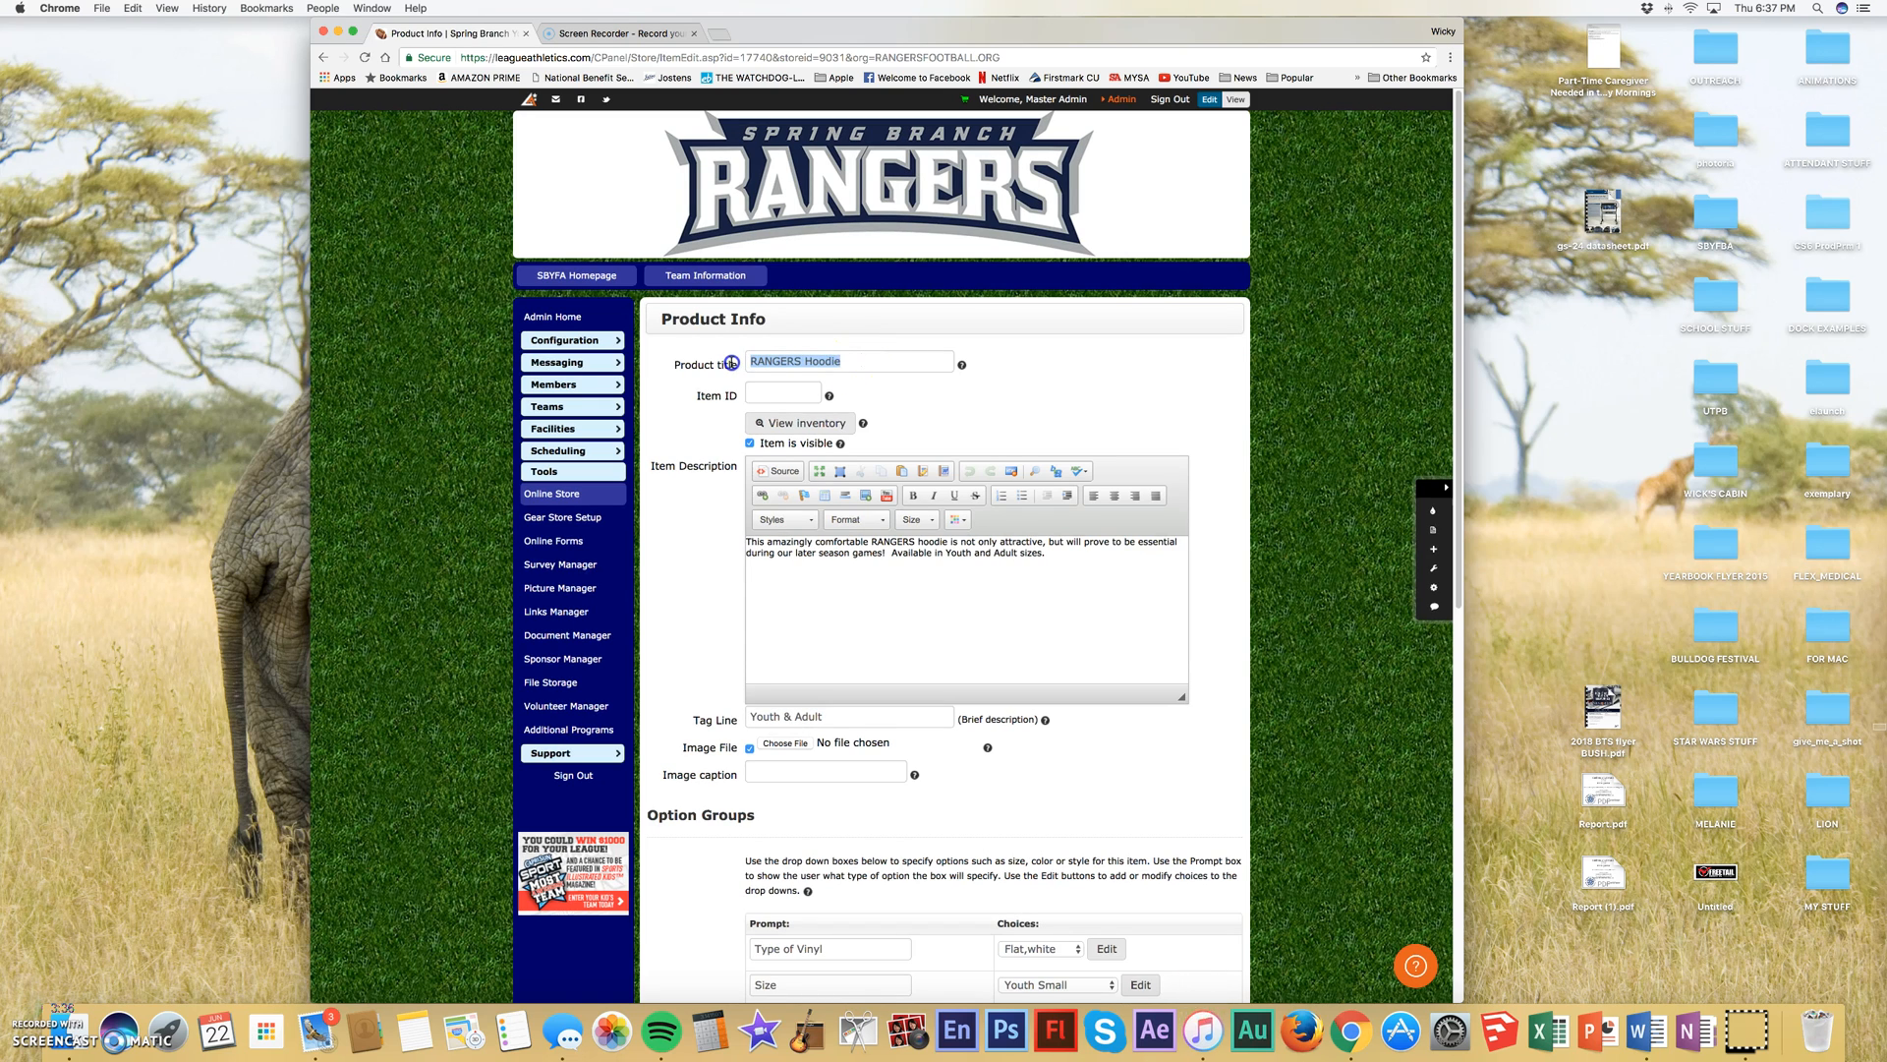
left_click(867, 574)
scroll(867, 574, "down", 5)
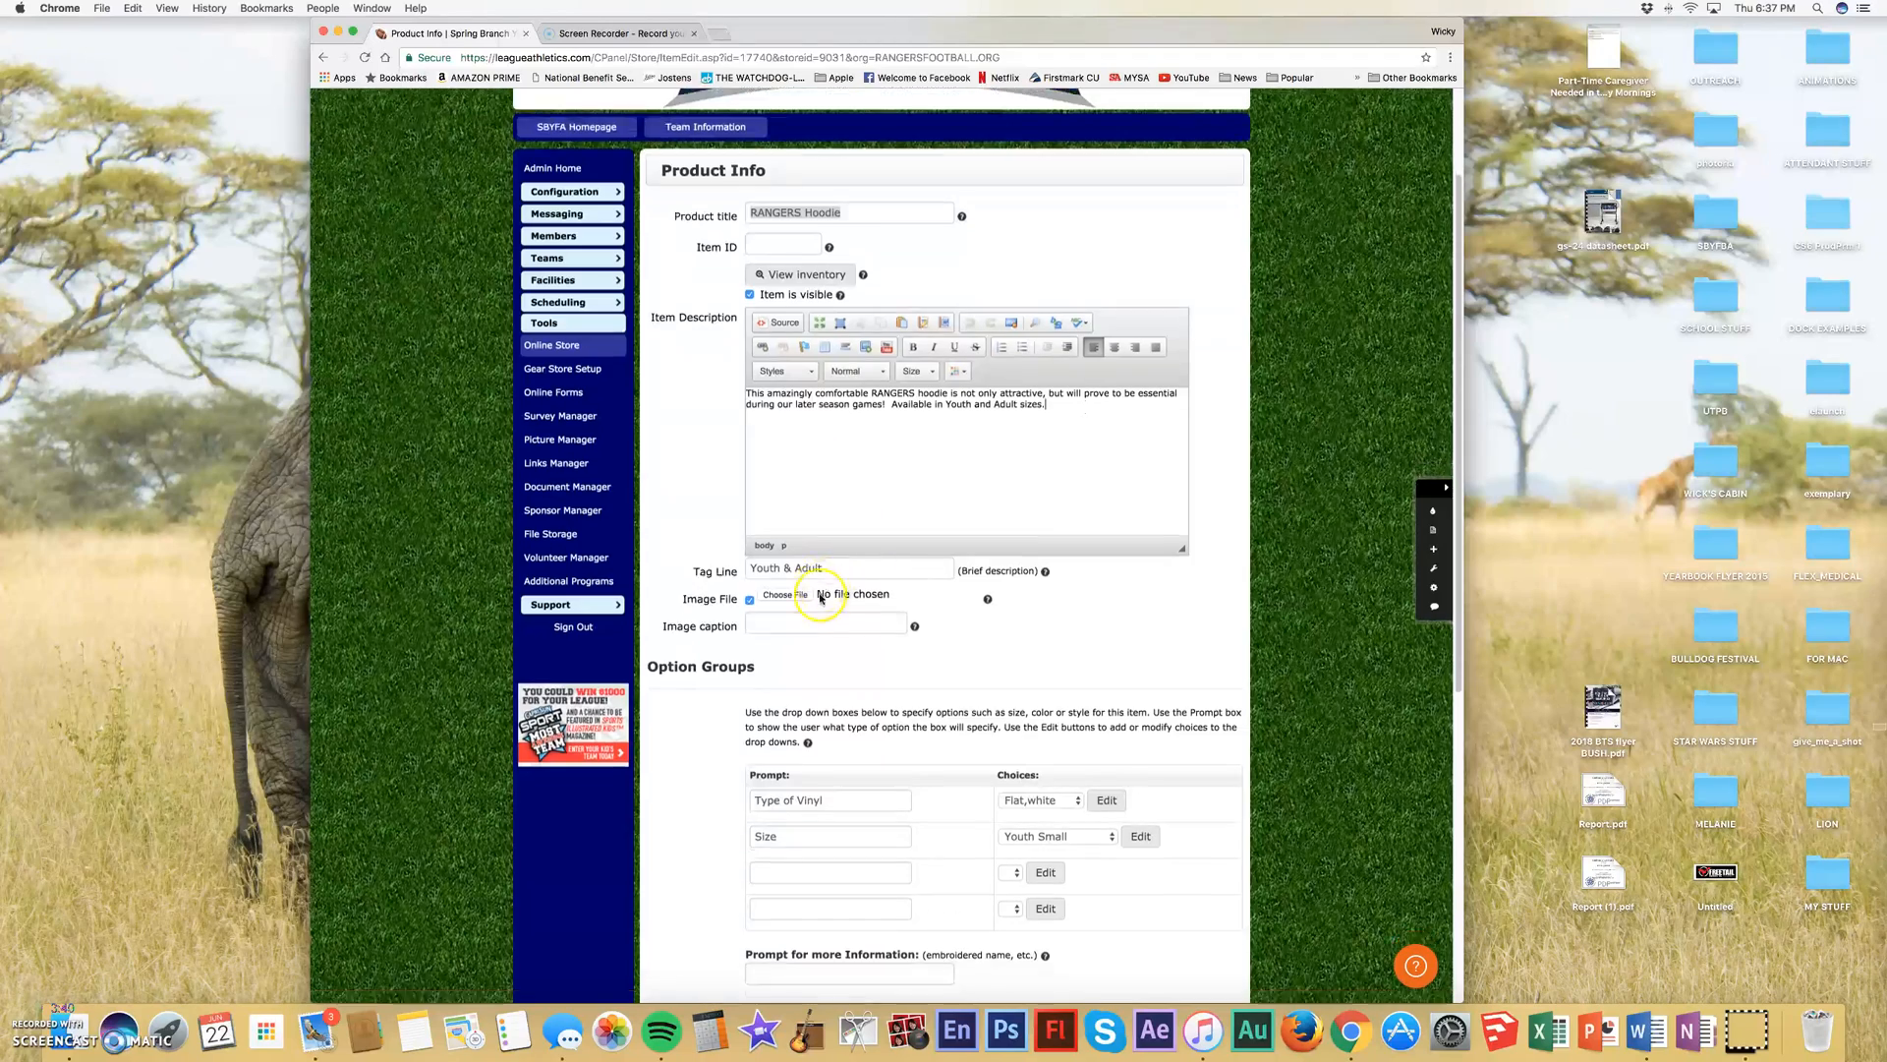
left_click(757, 381)
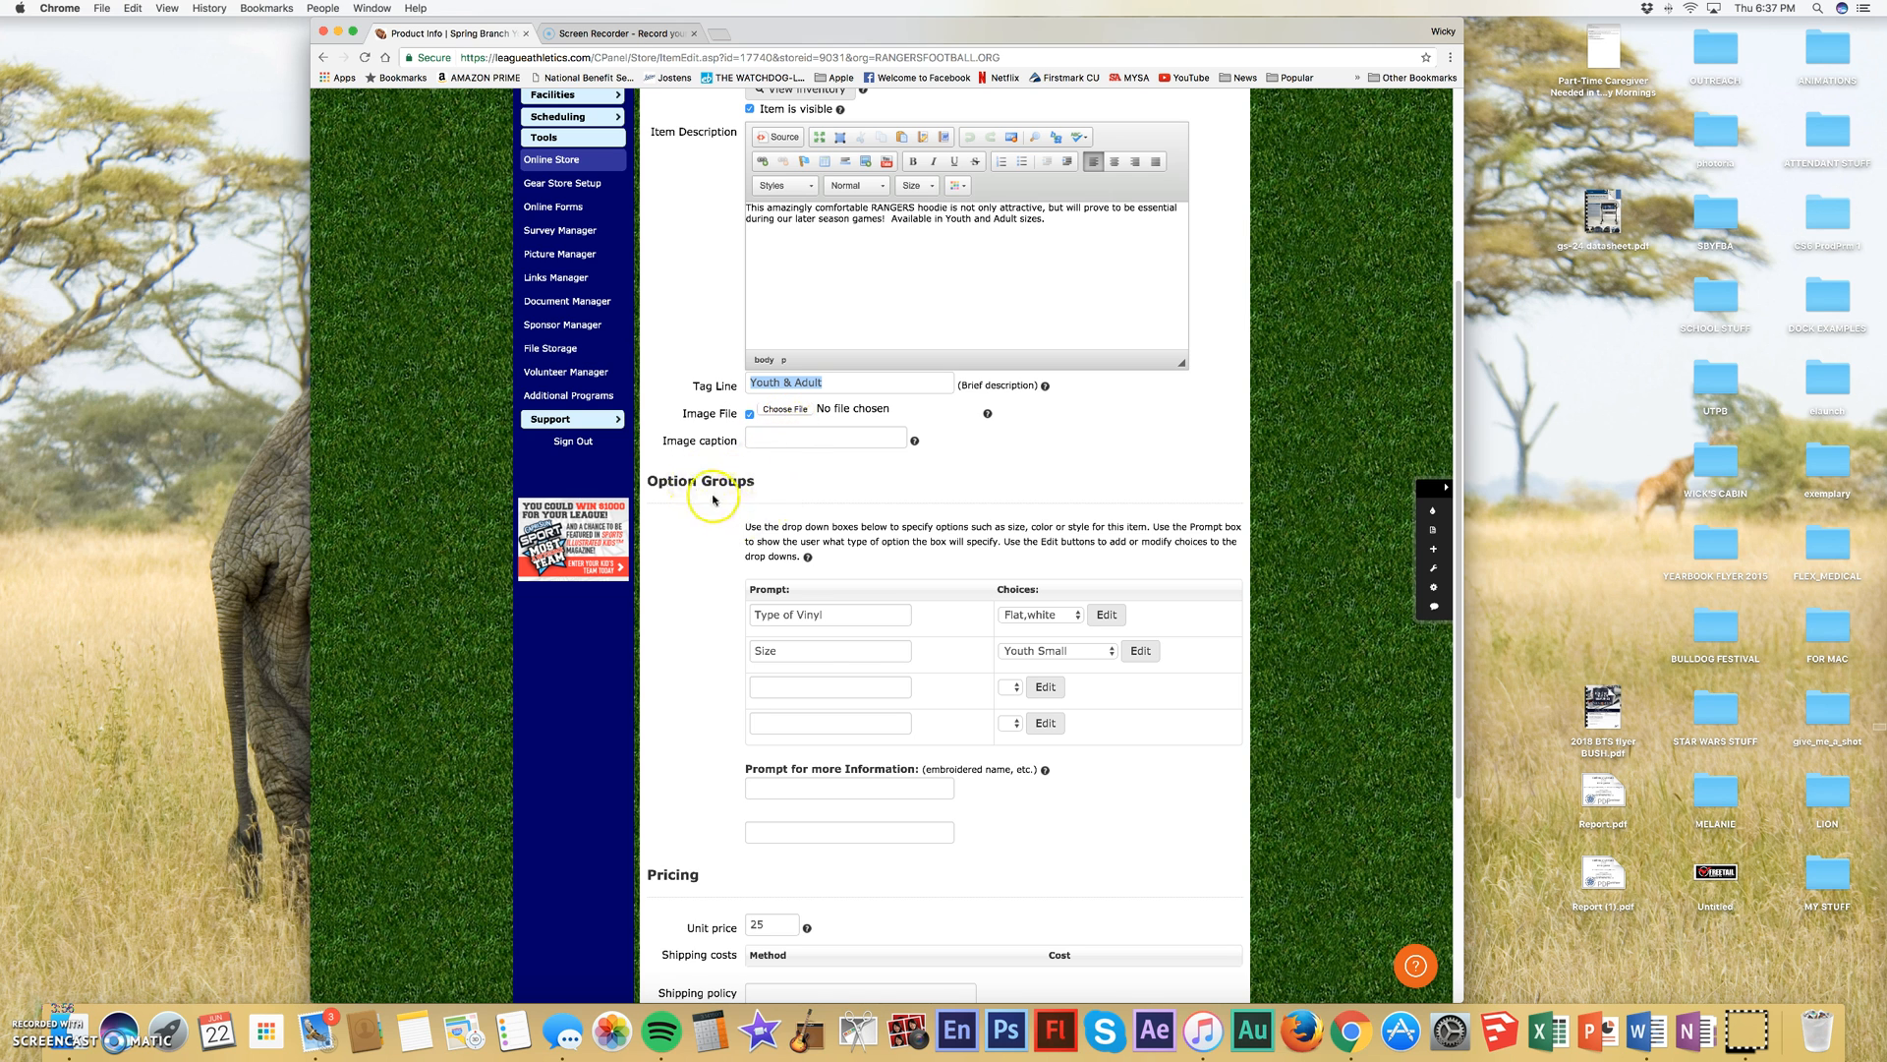
scroll(853, 642, "down", 1)
scroll(853, 641, "down", 4)
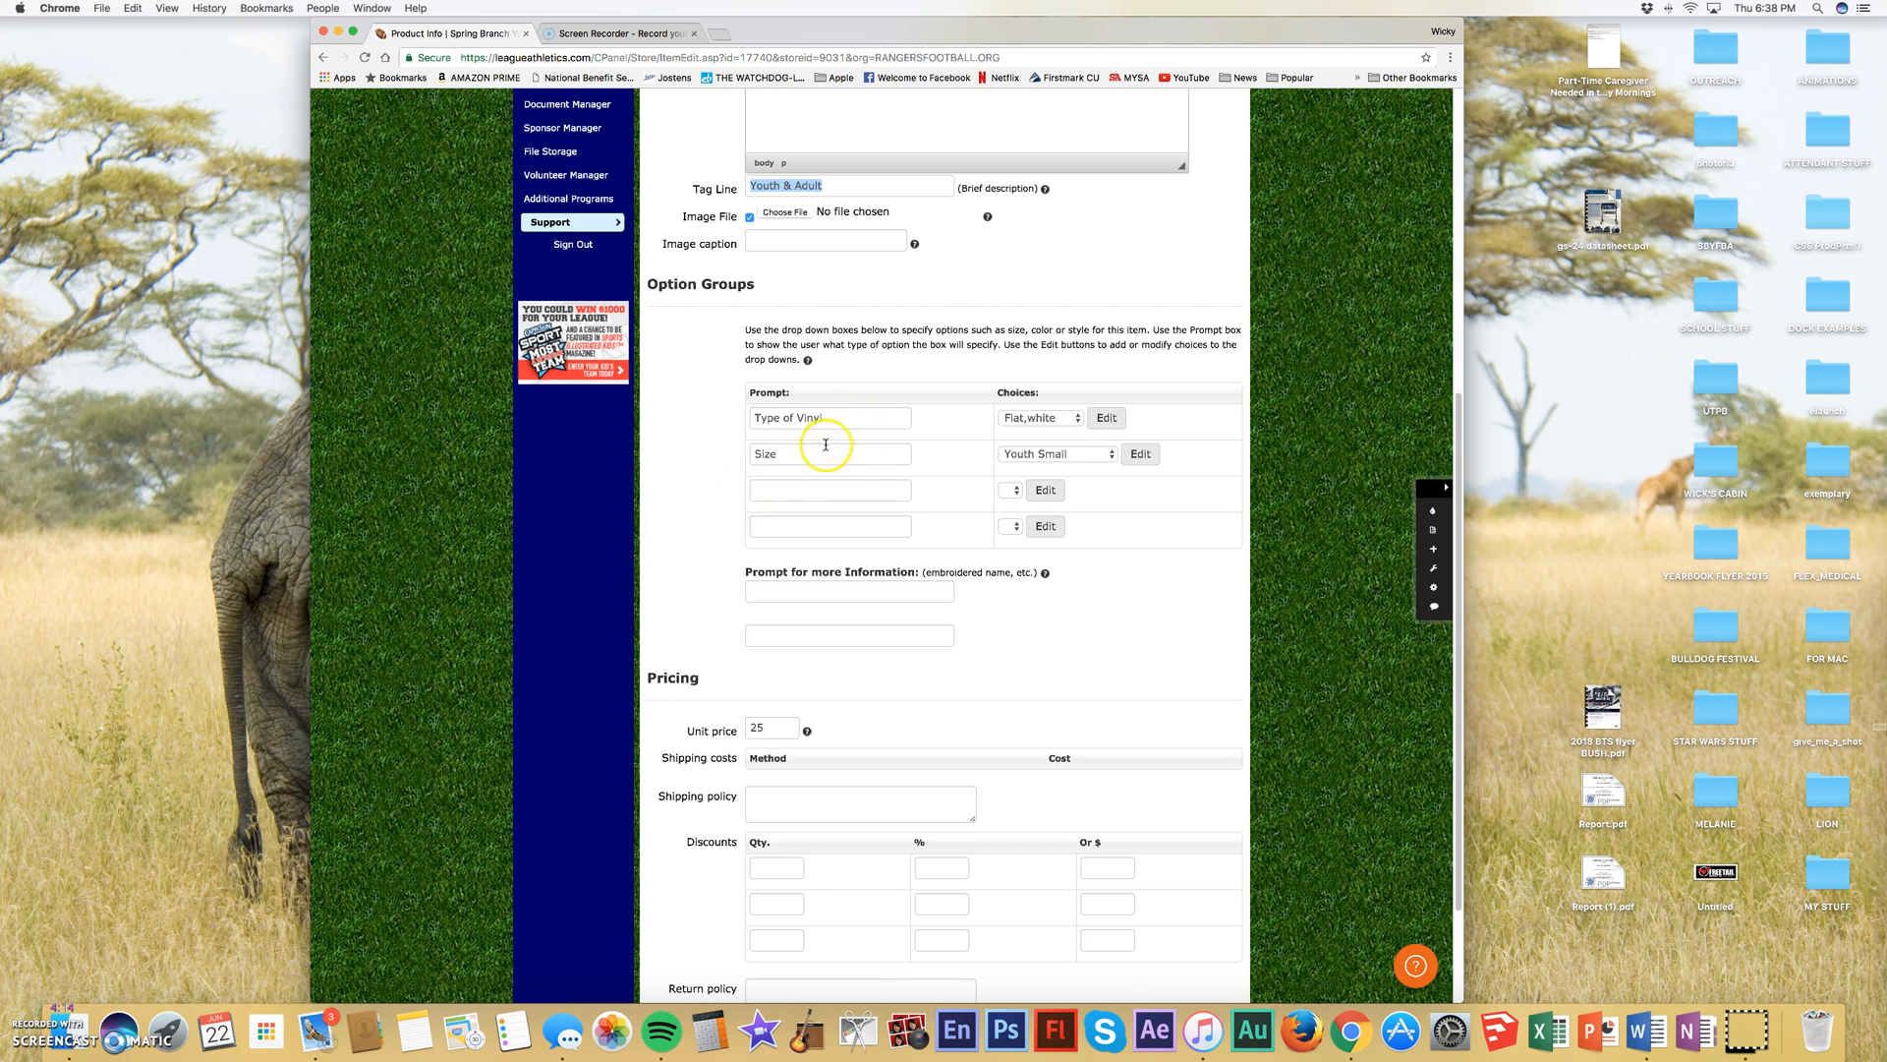
left_click(855, 415)
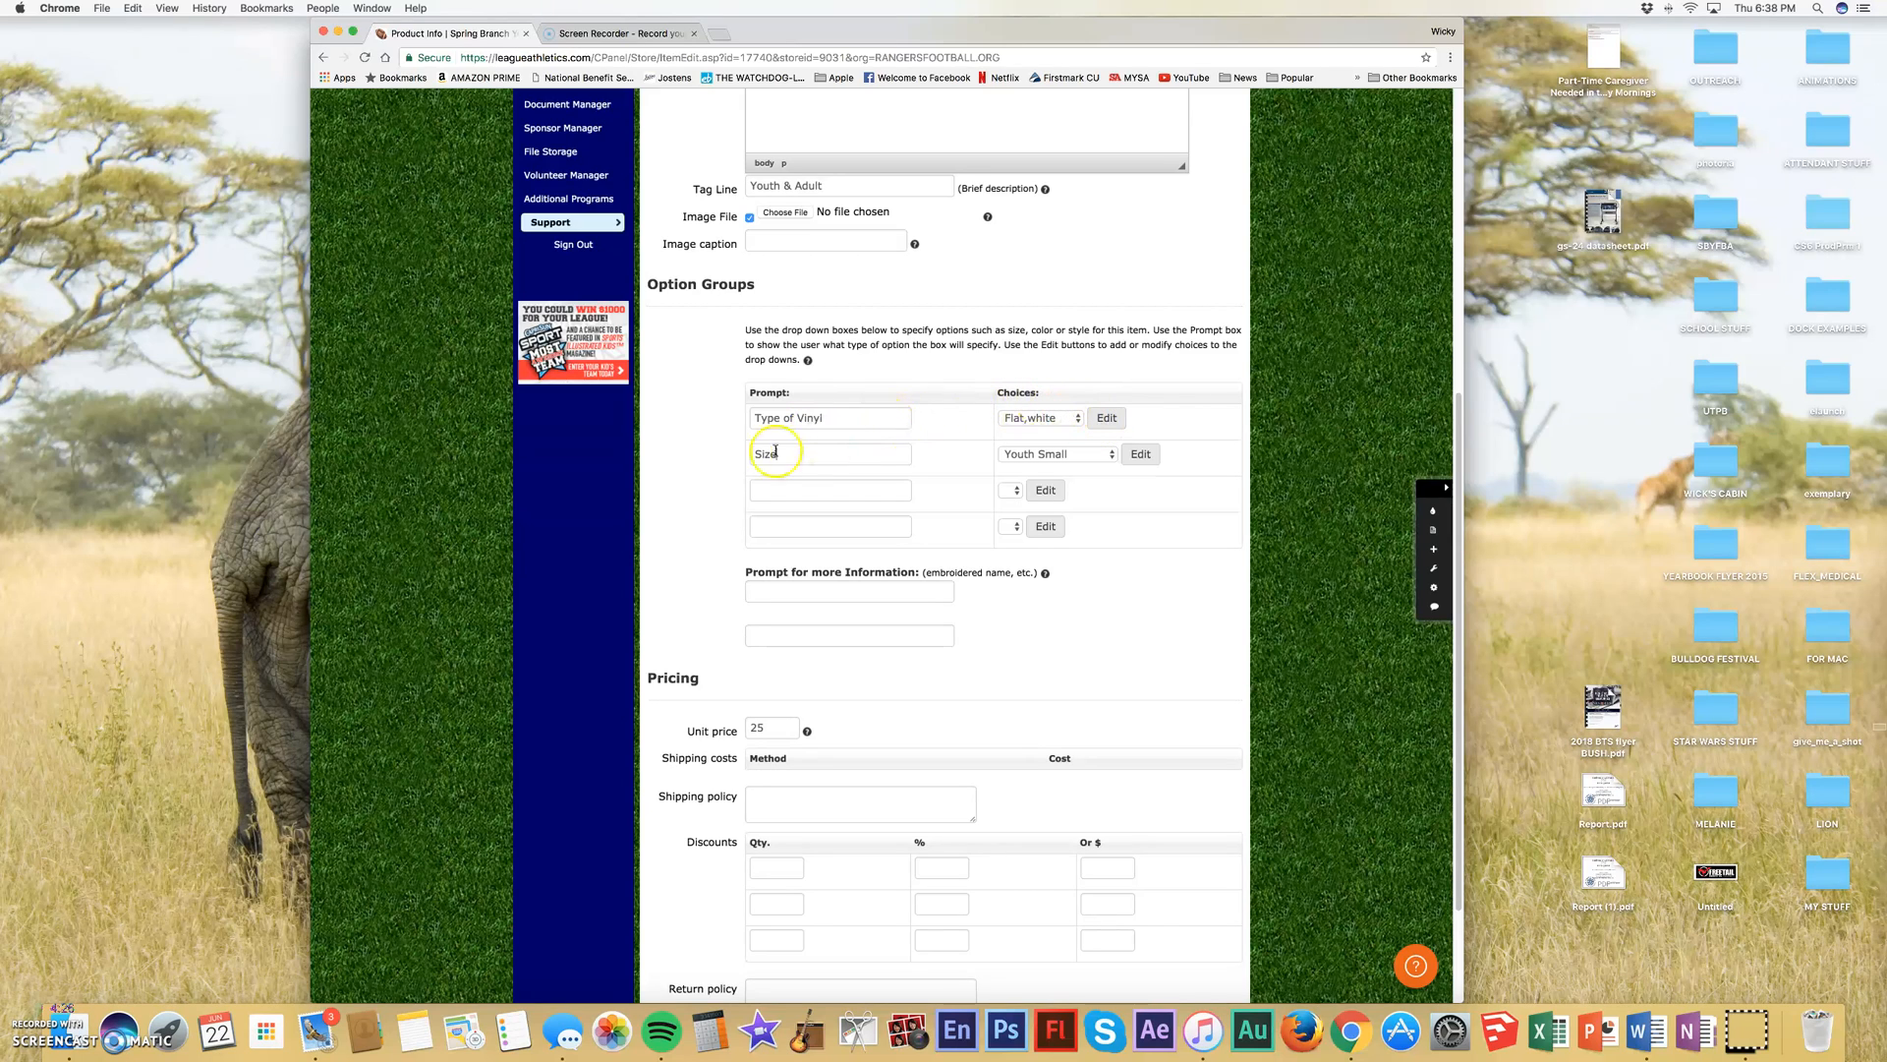
left_click_drag(827, 418, 742, 417)
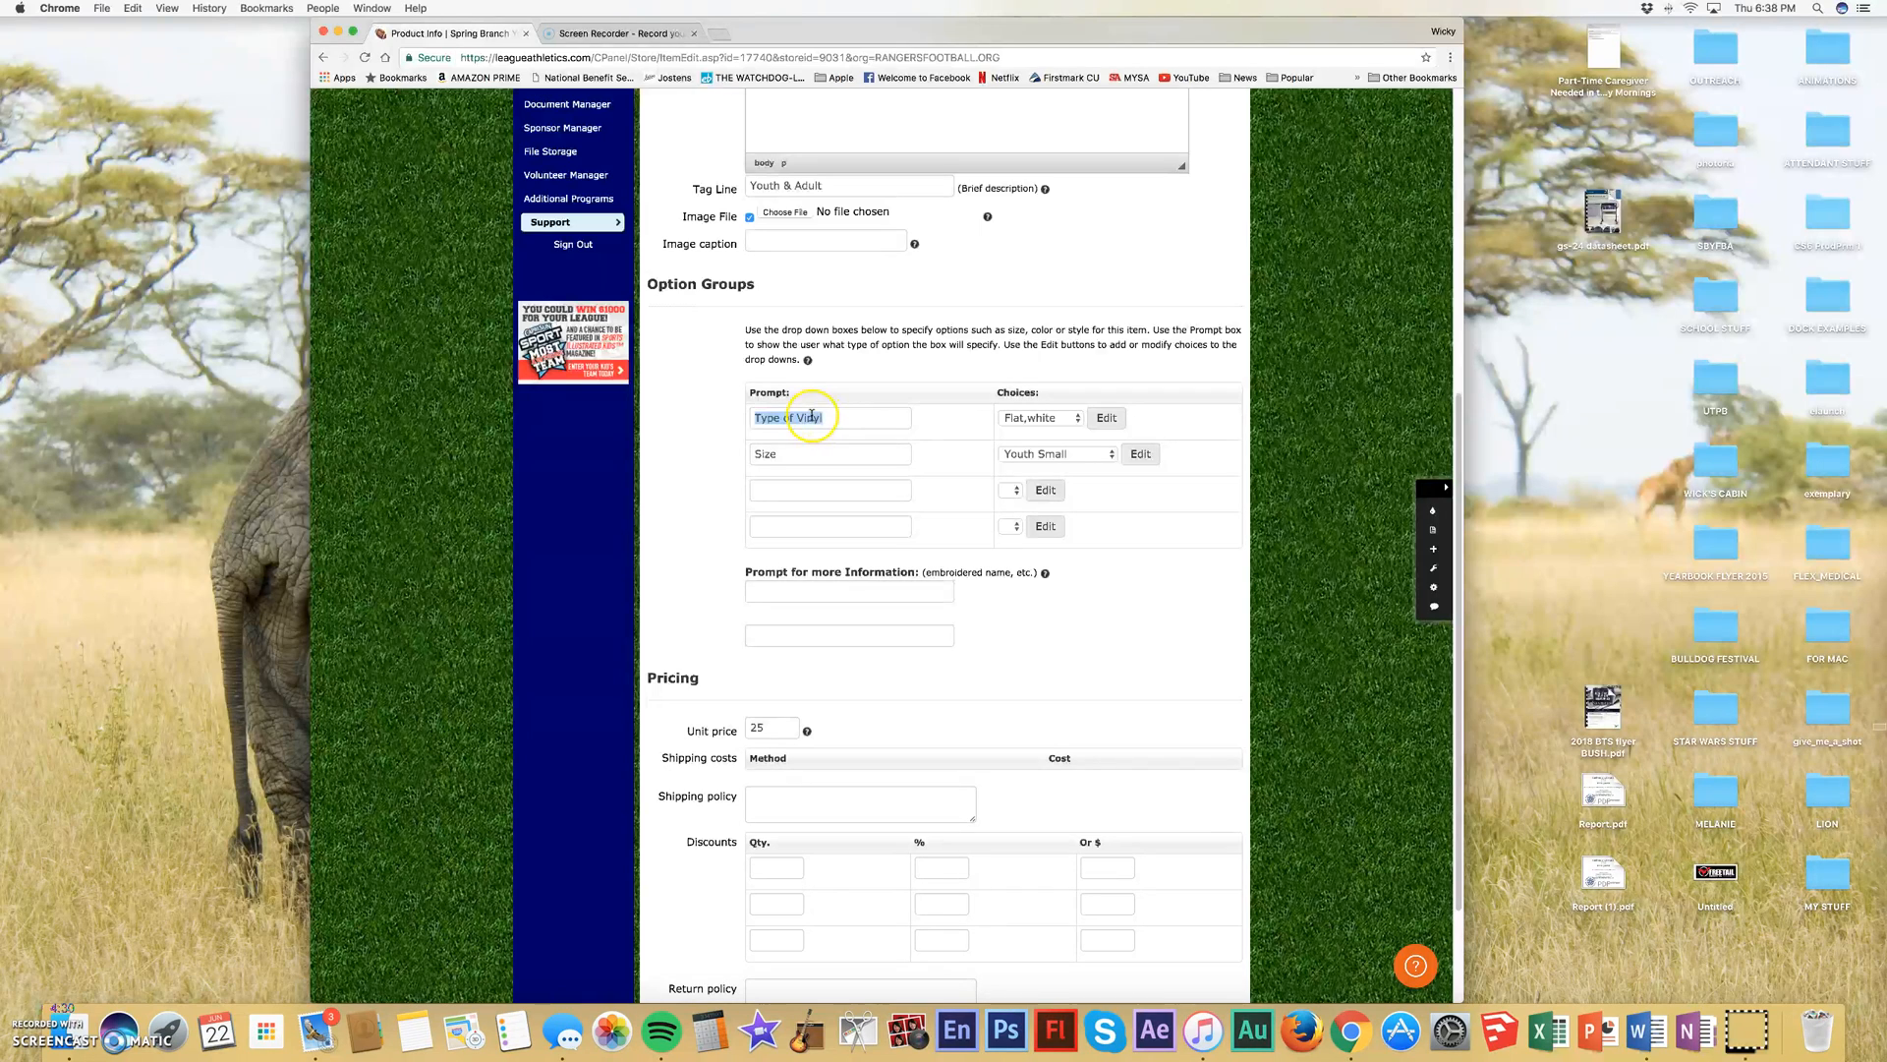
left_click(771, 462)
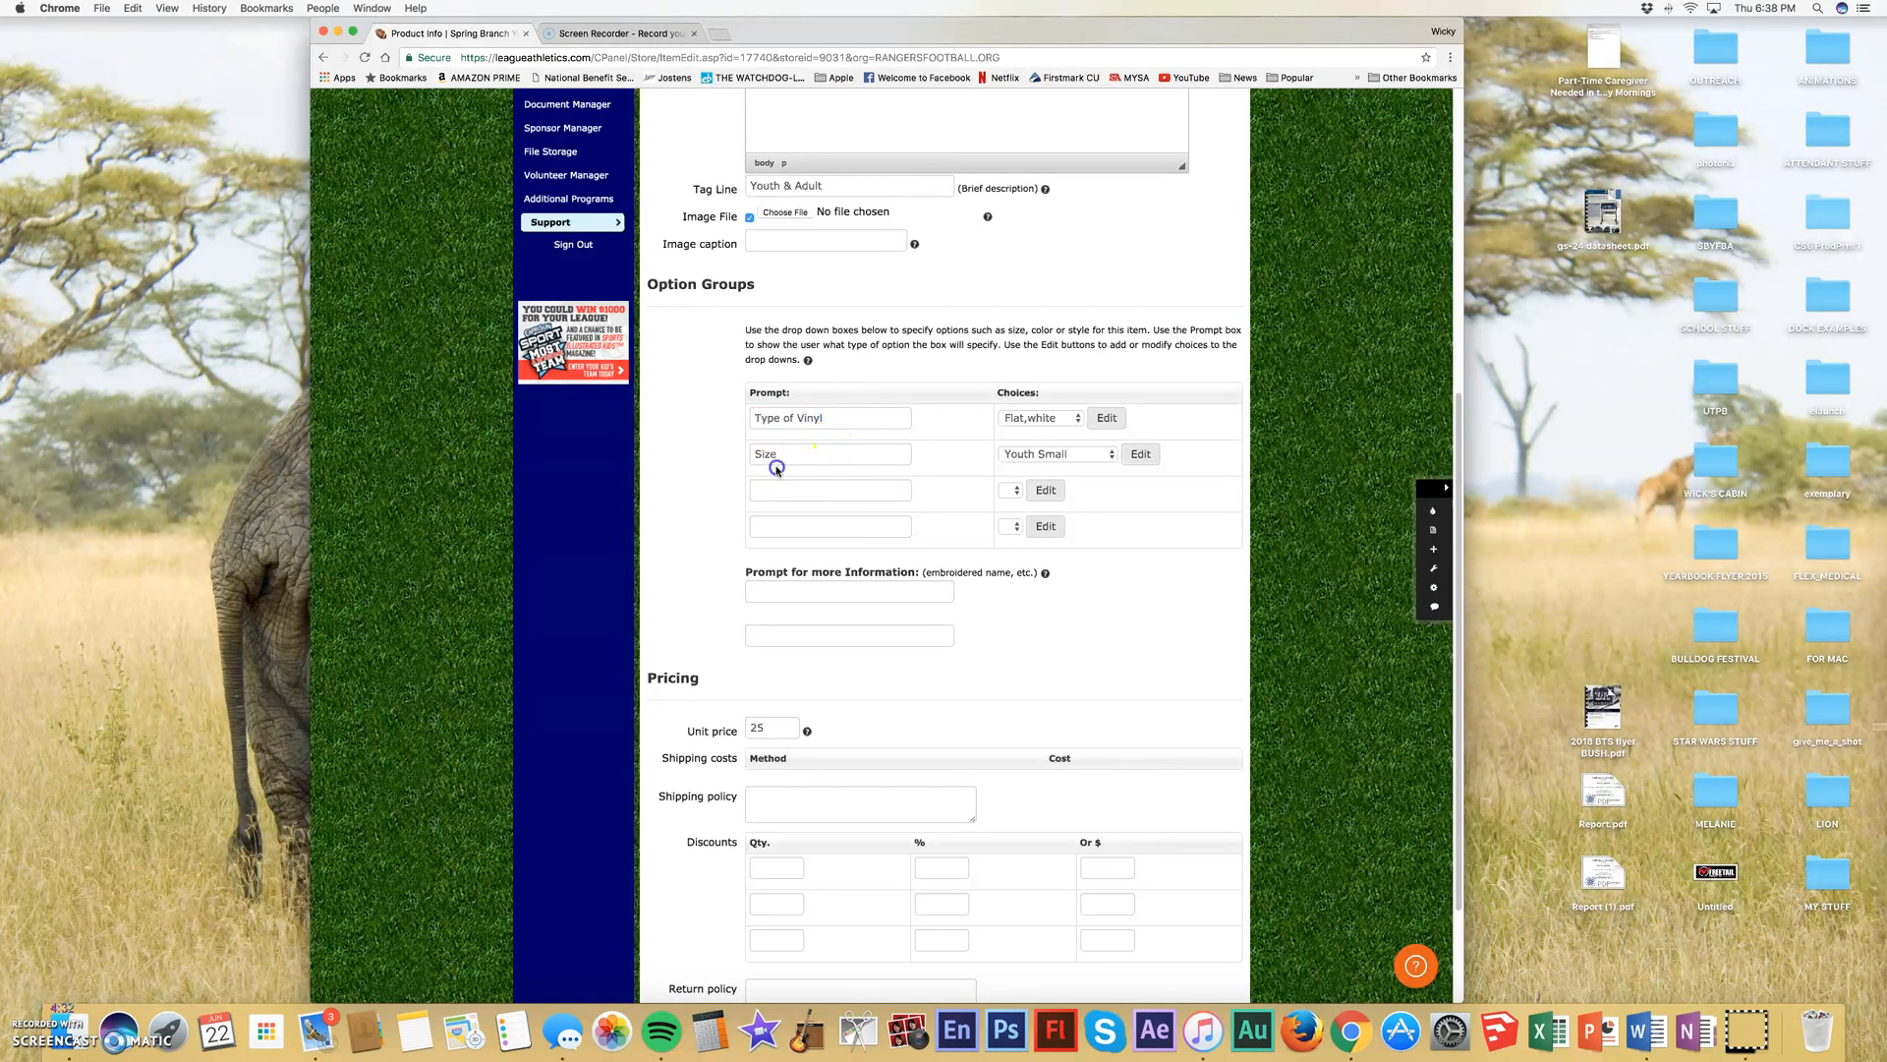
- Examine the hoodie's Type of Vinyl choices, including their options editor, and the choices offered for Size
left_click(1081, 422)
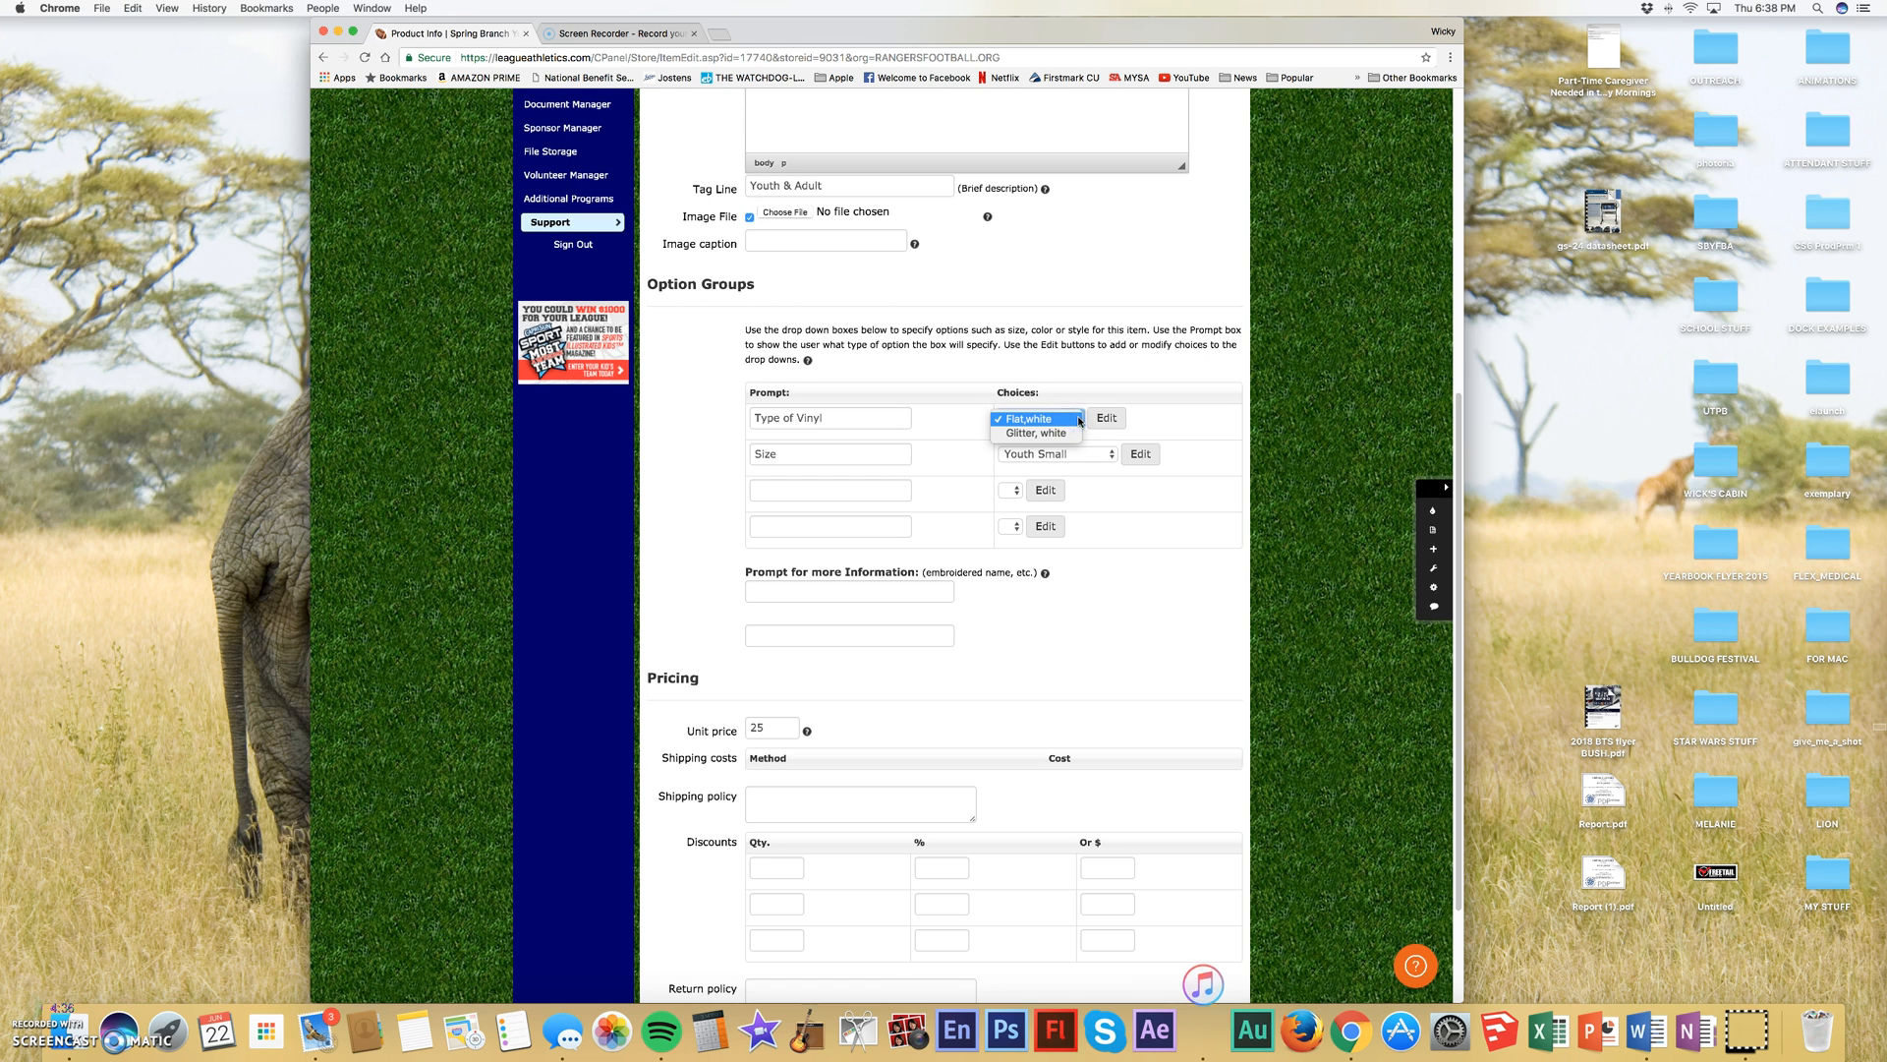
left_click(1140, 414)
left_click(1107, 420)
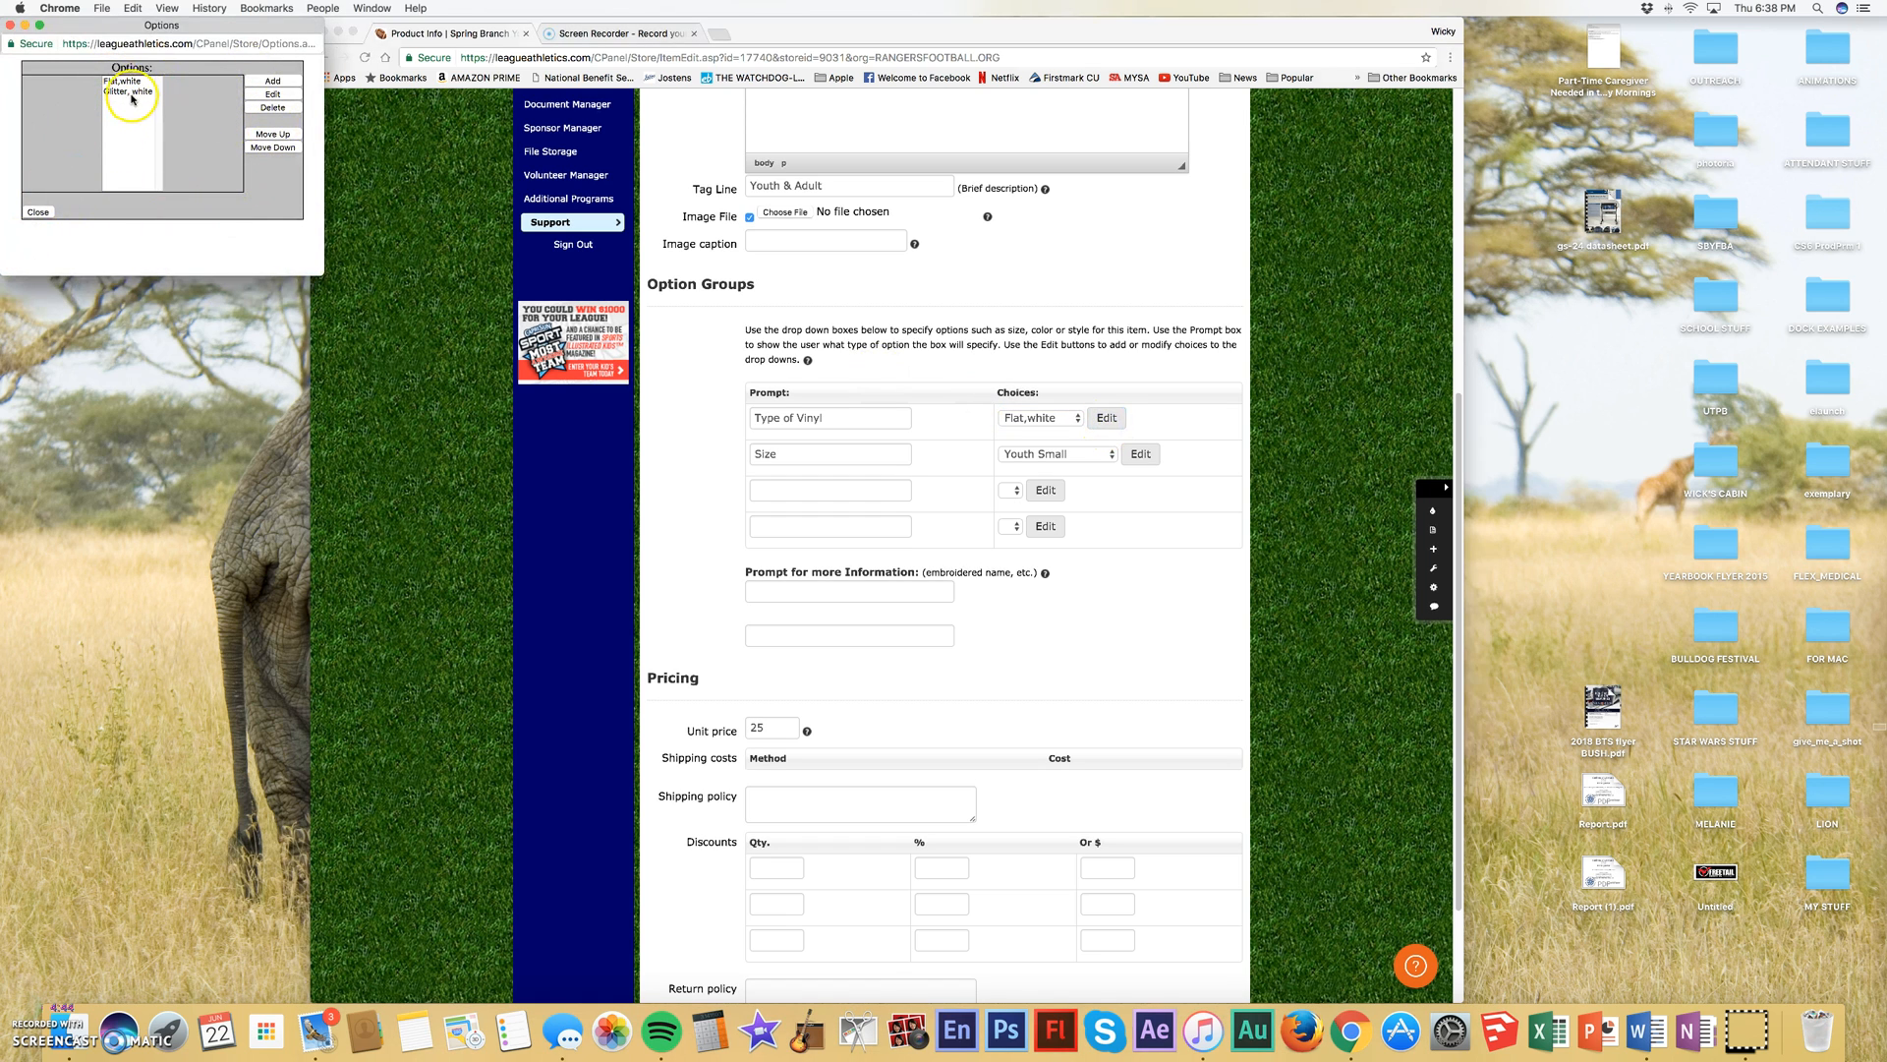
left_click(37, 212)
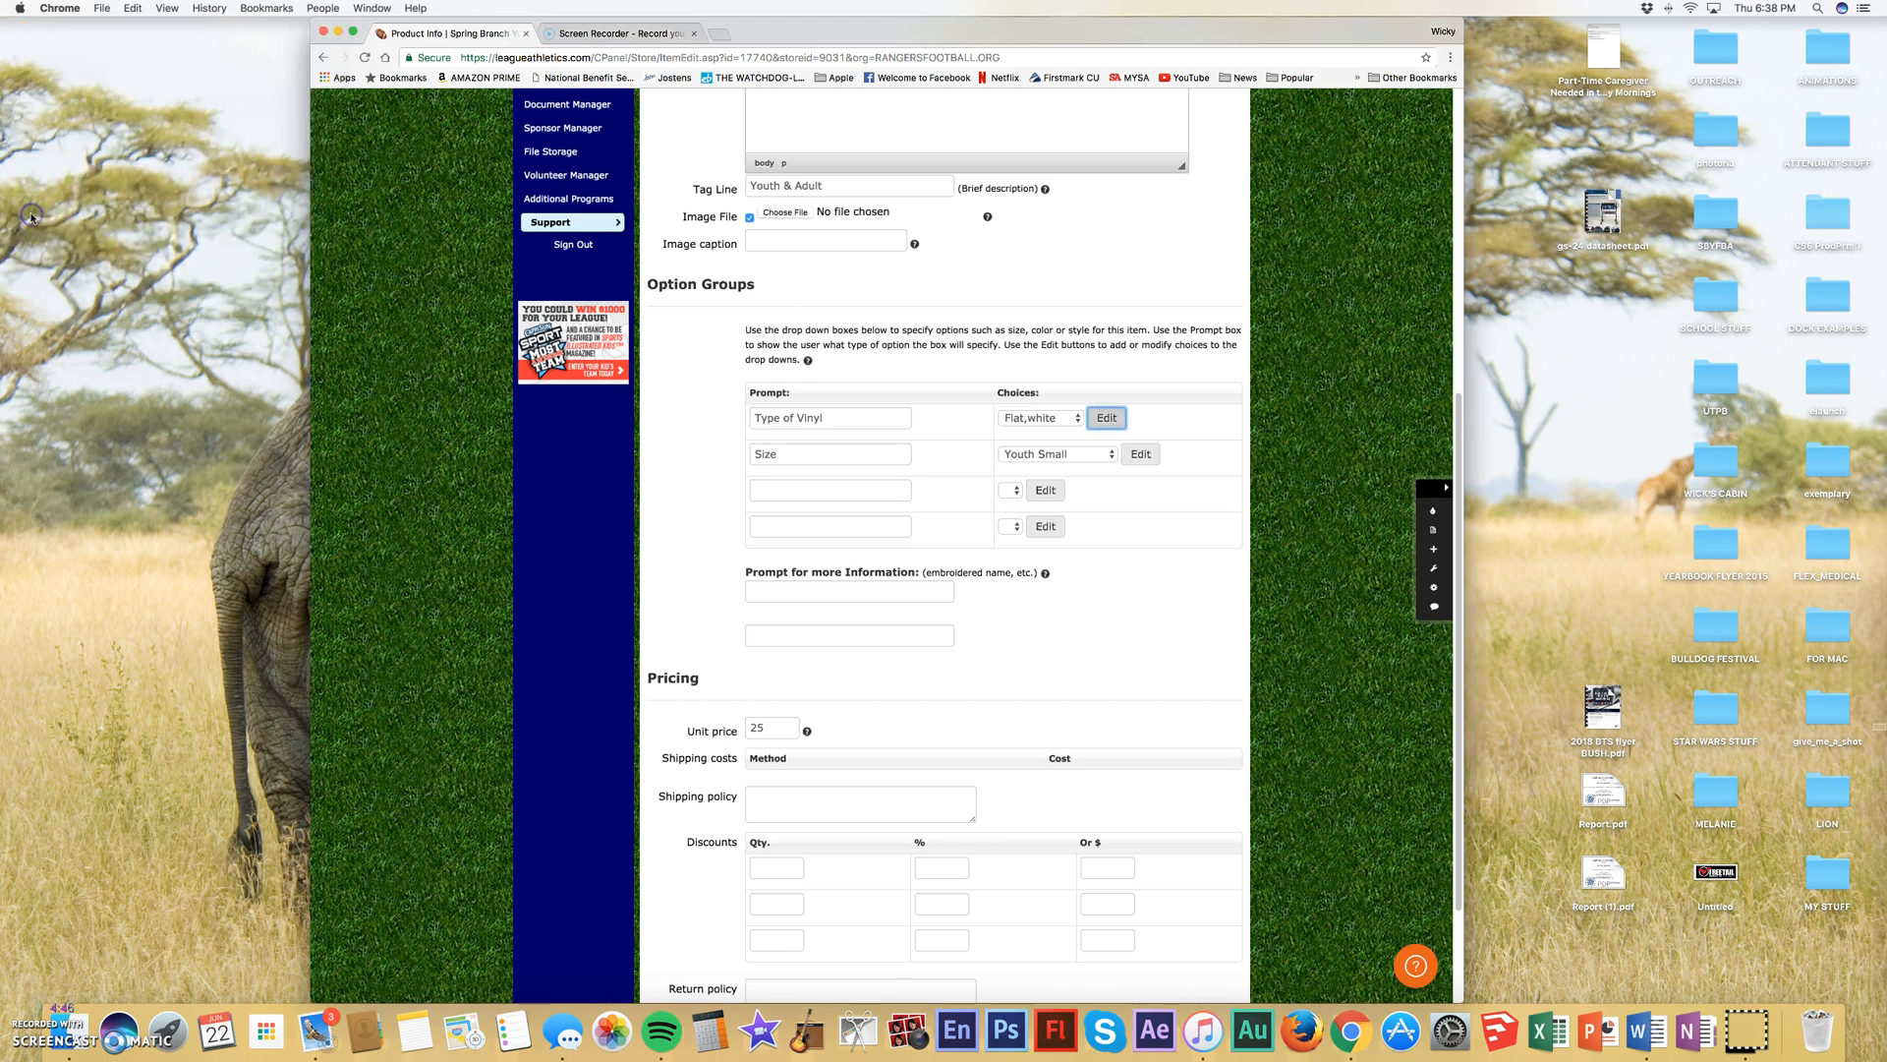
left_click(1109, 455)
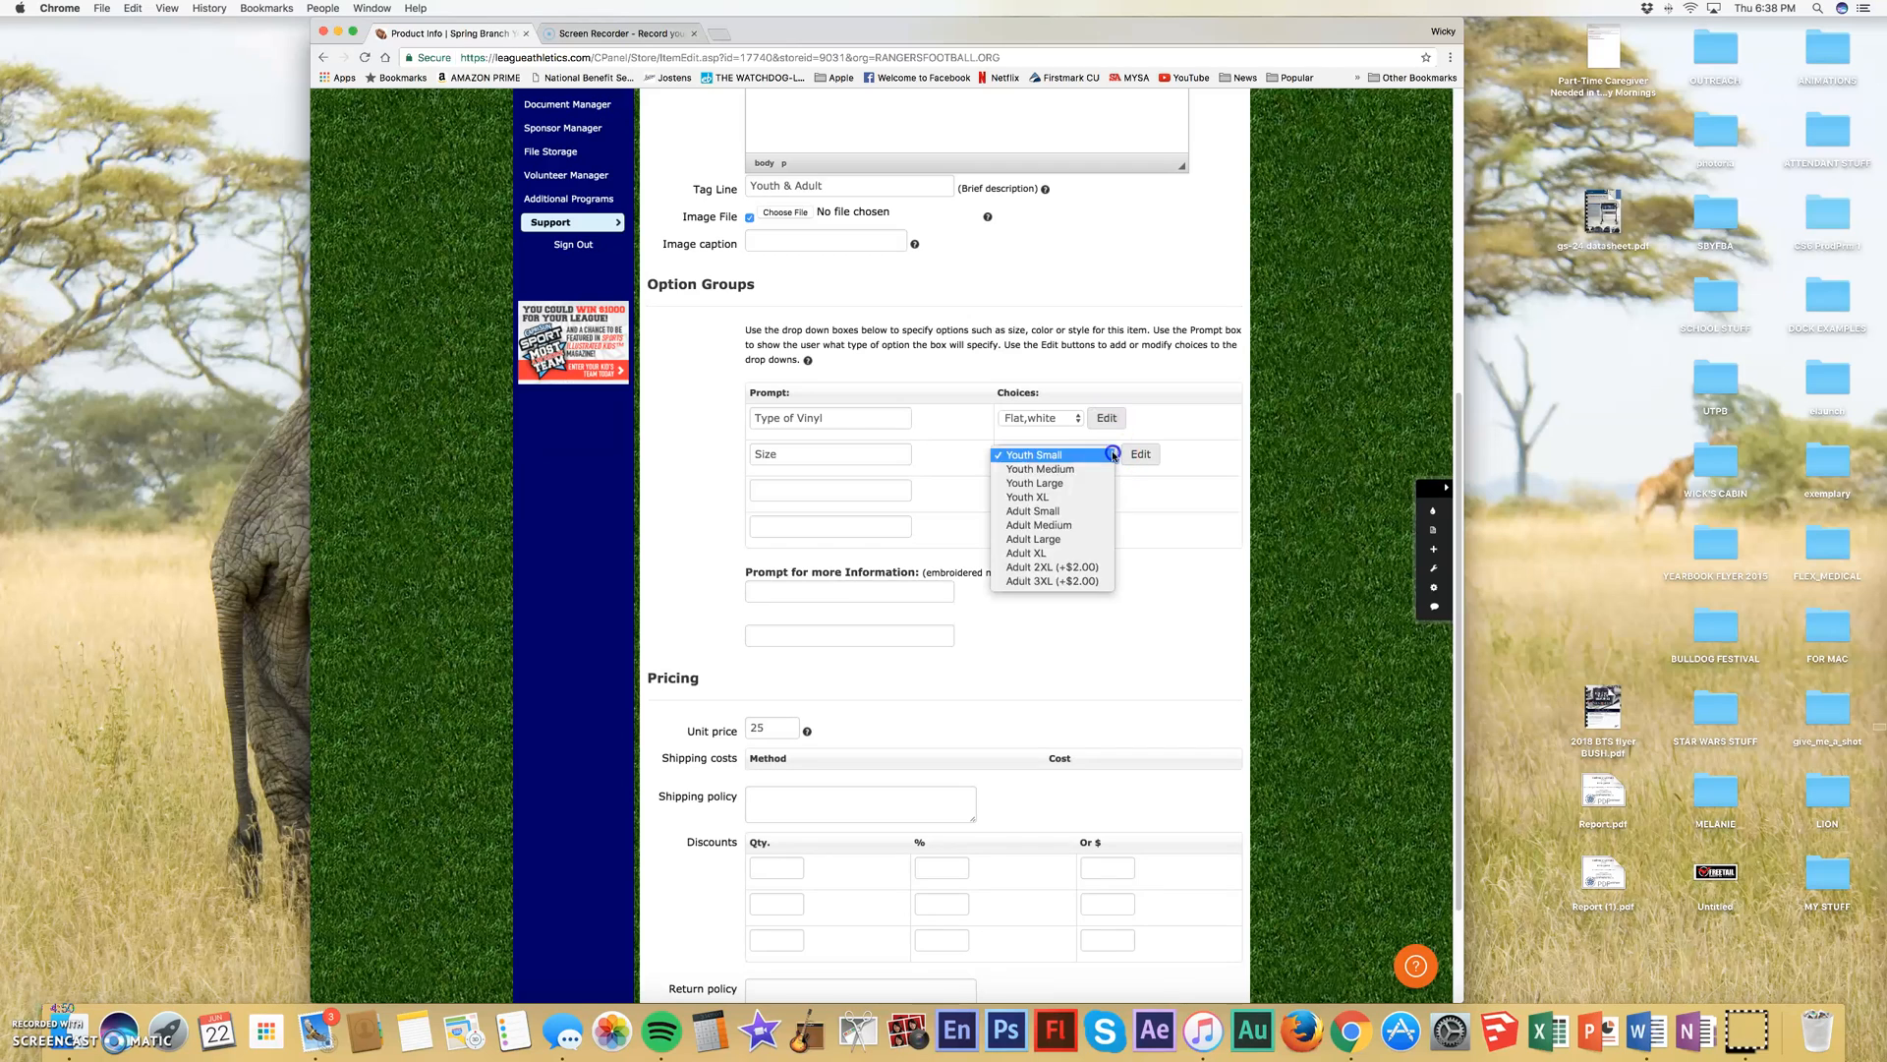
left_click(1211, 567)
- Review the hoodie's additional information prompts, unit price, discounts and return policy fields, and submit the product
scroll(843, 675, "down", 3)
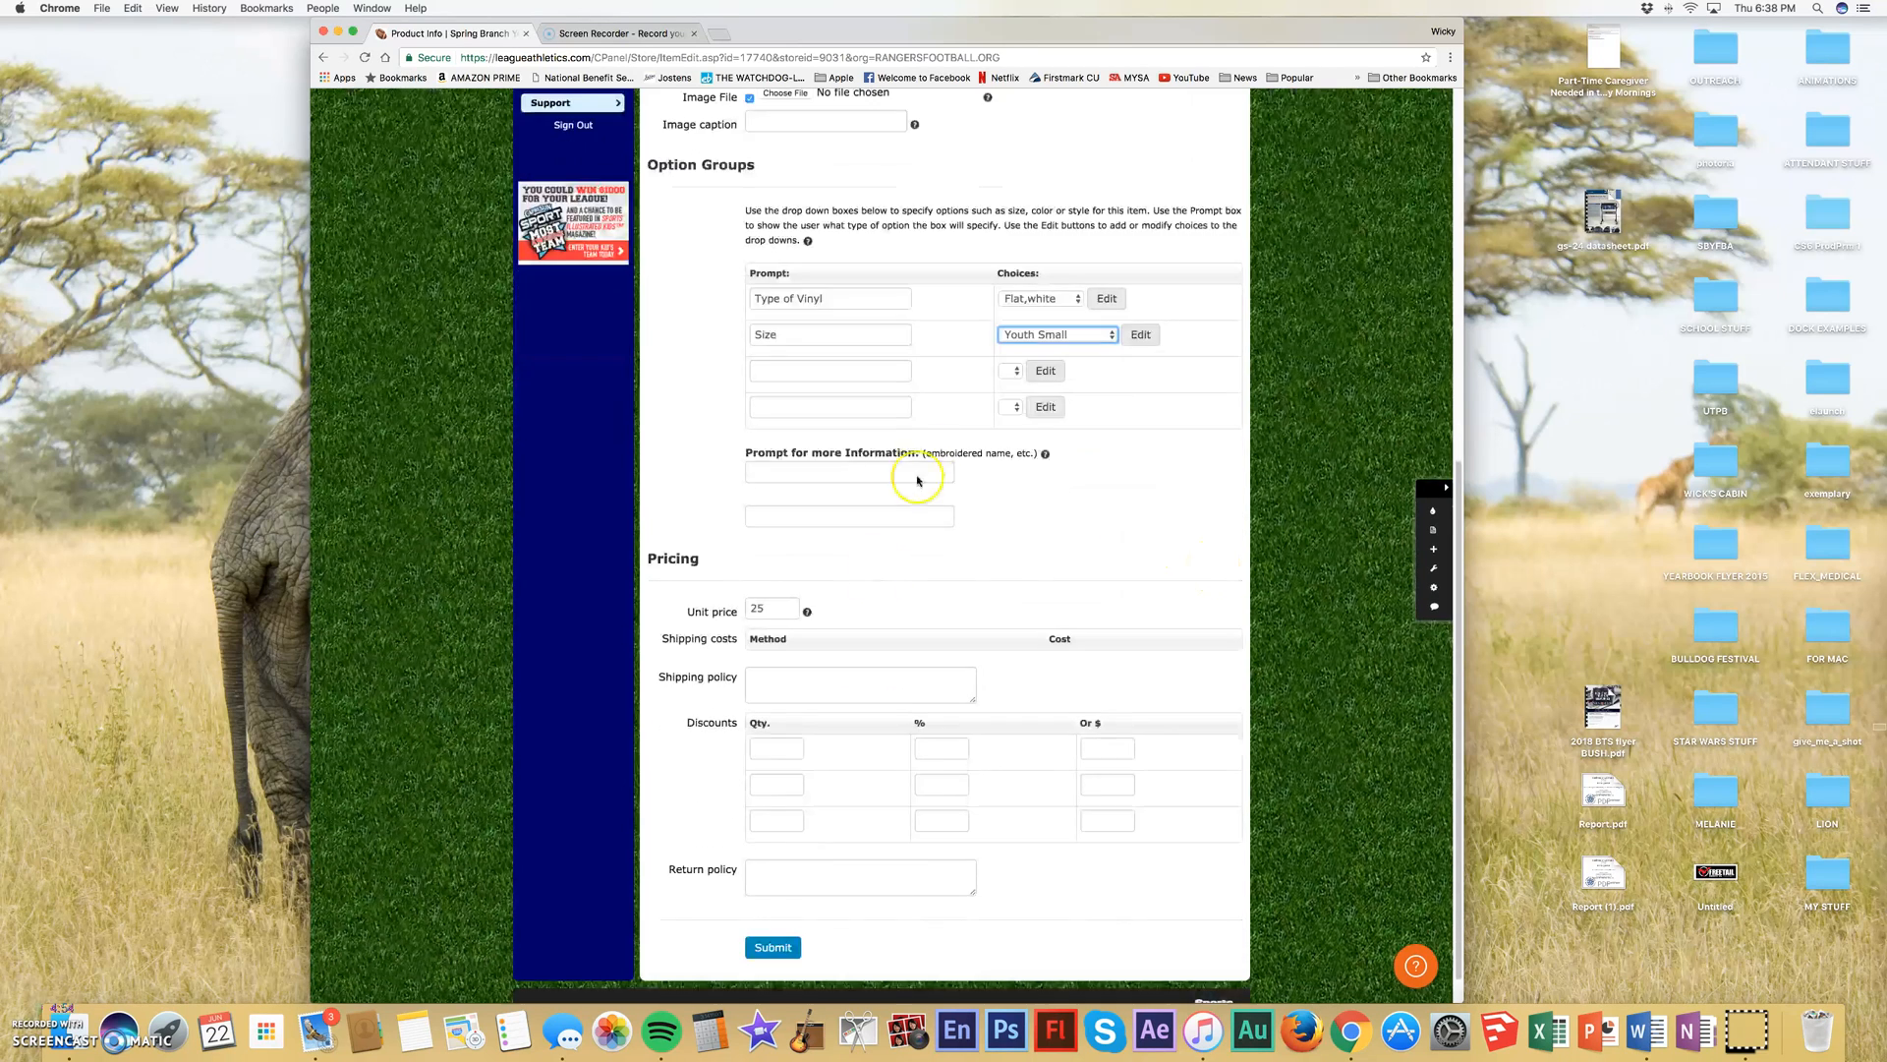
scroll(892, 724, "down", 1)
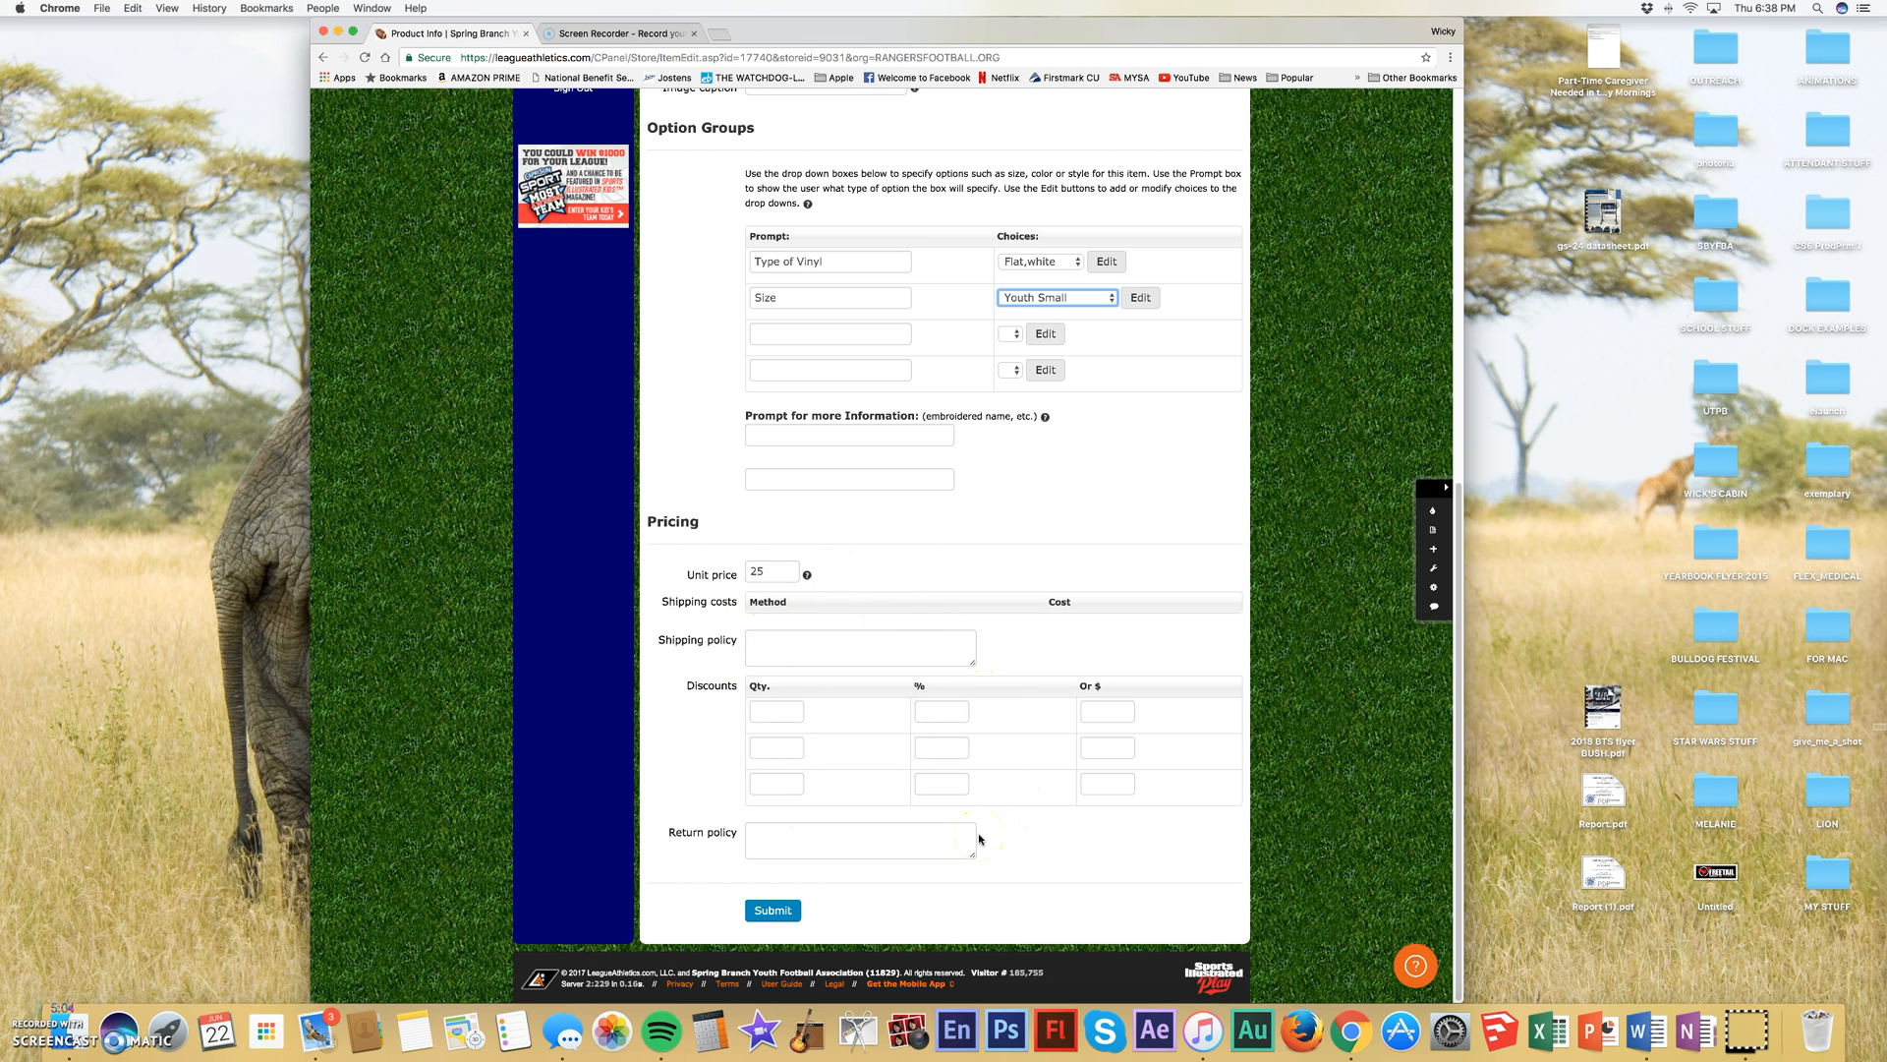
left_click(771, 912)
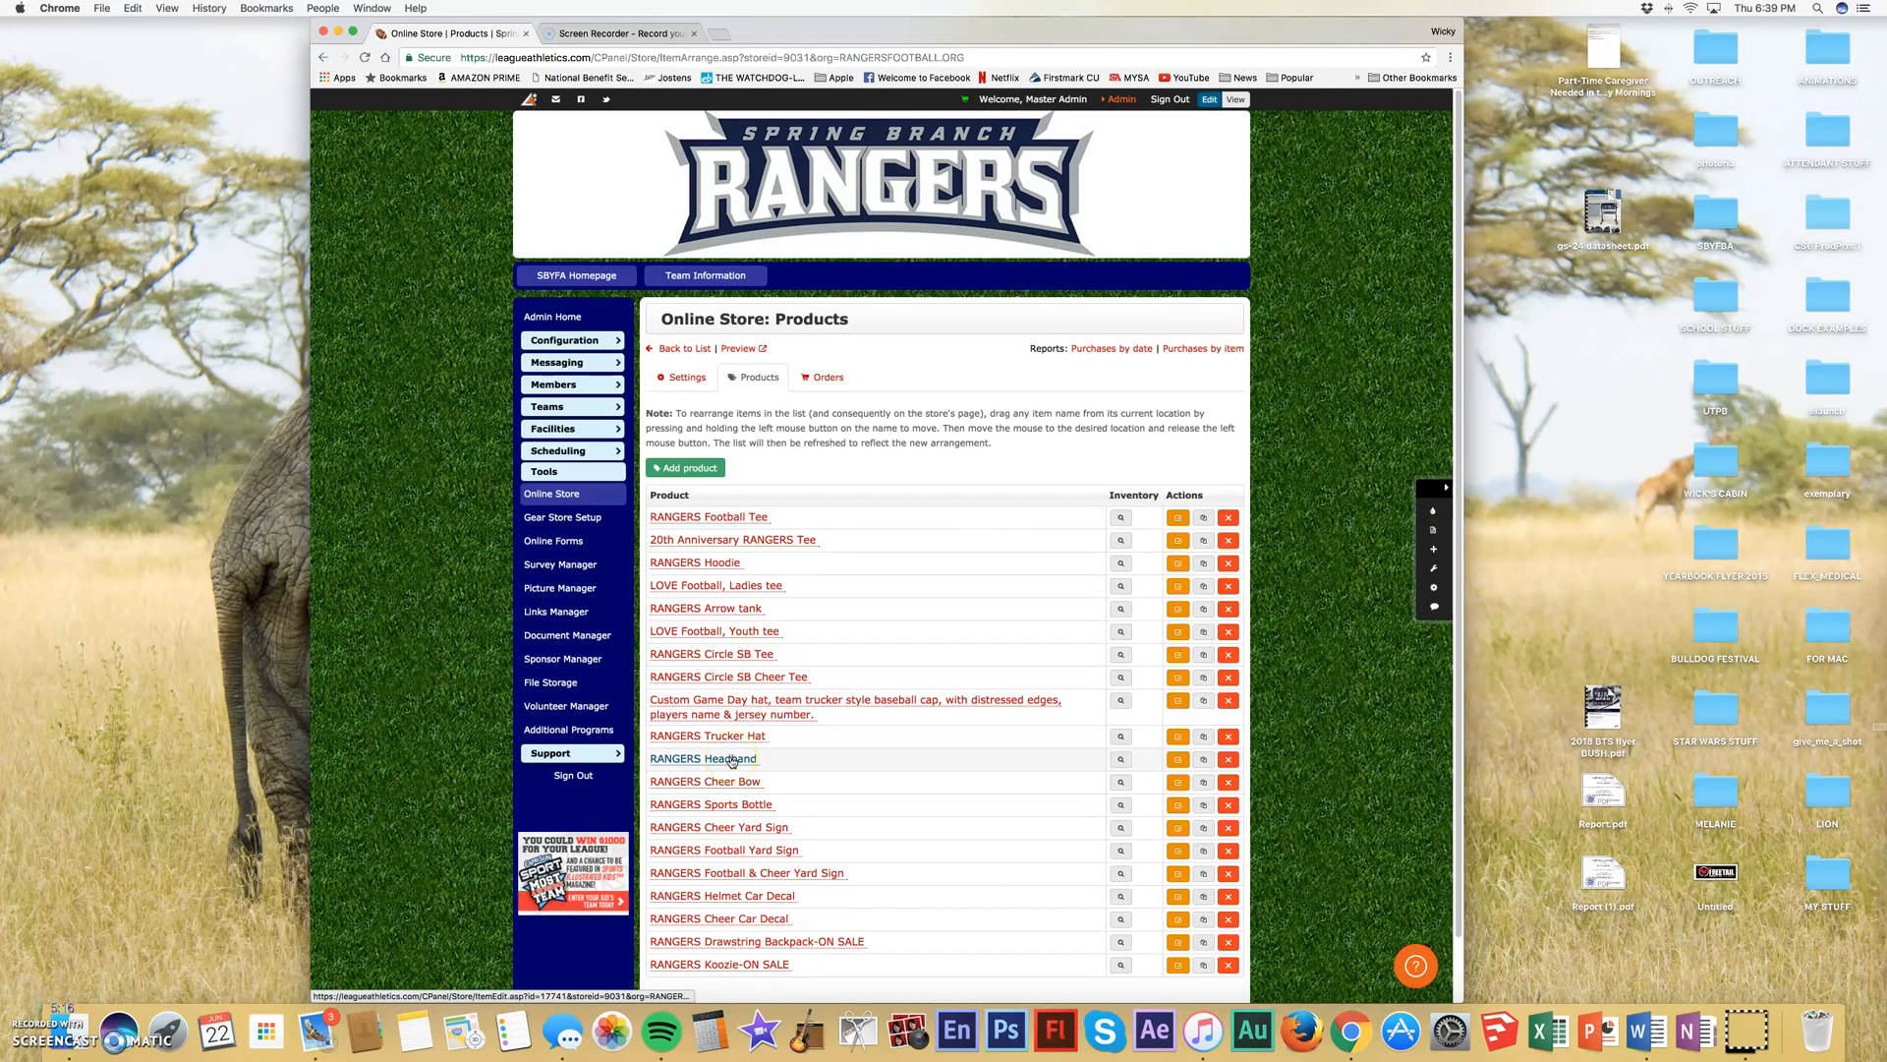
- Examine how products can be rearranged in the list and the RANGERS Hoodie's edit, clone, delete and inventory actions
left_click_drag(731, 759, 728, 578)
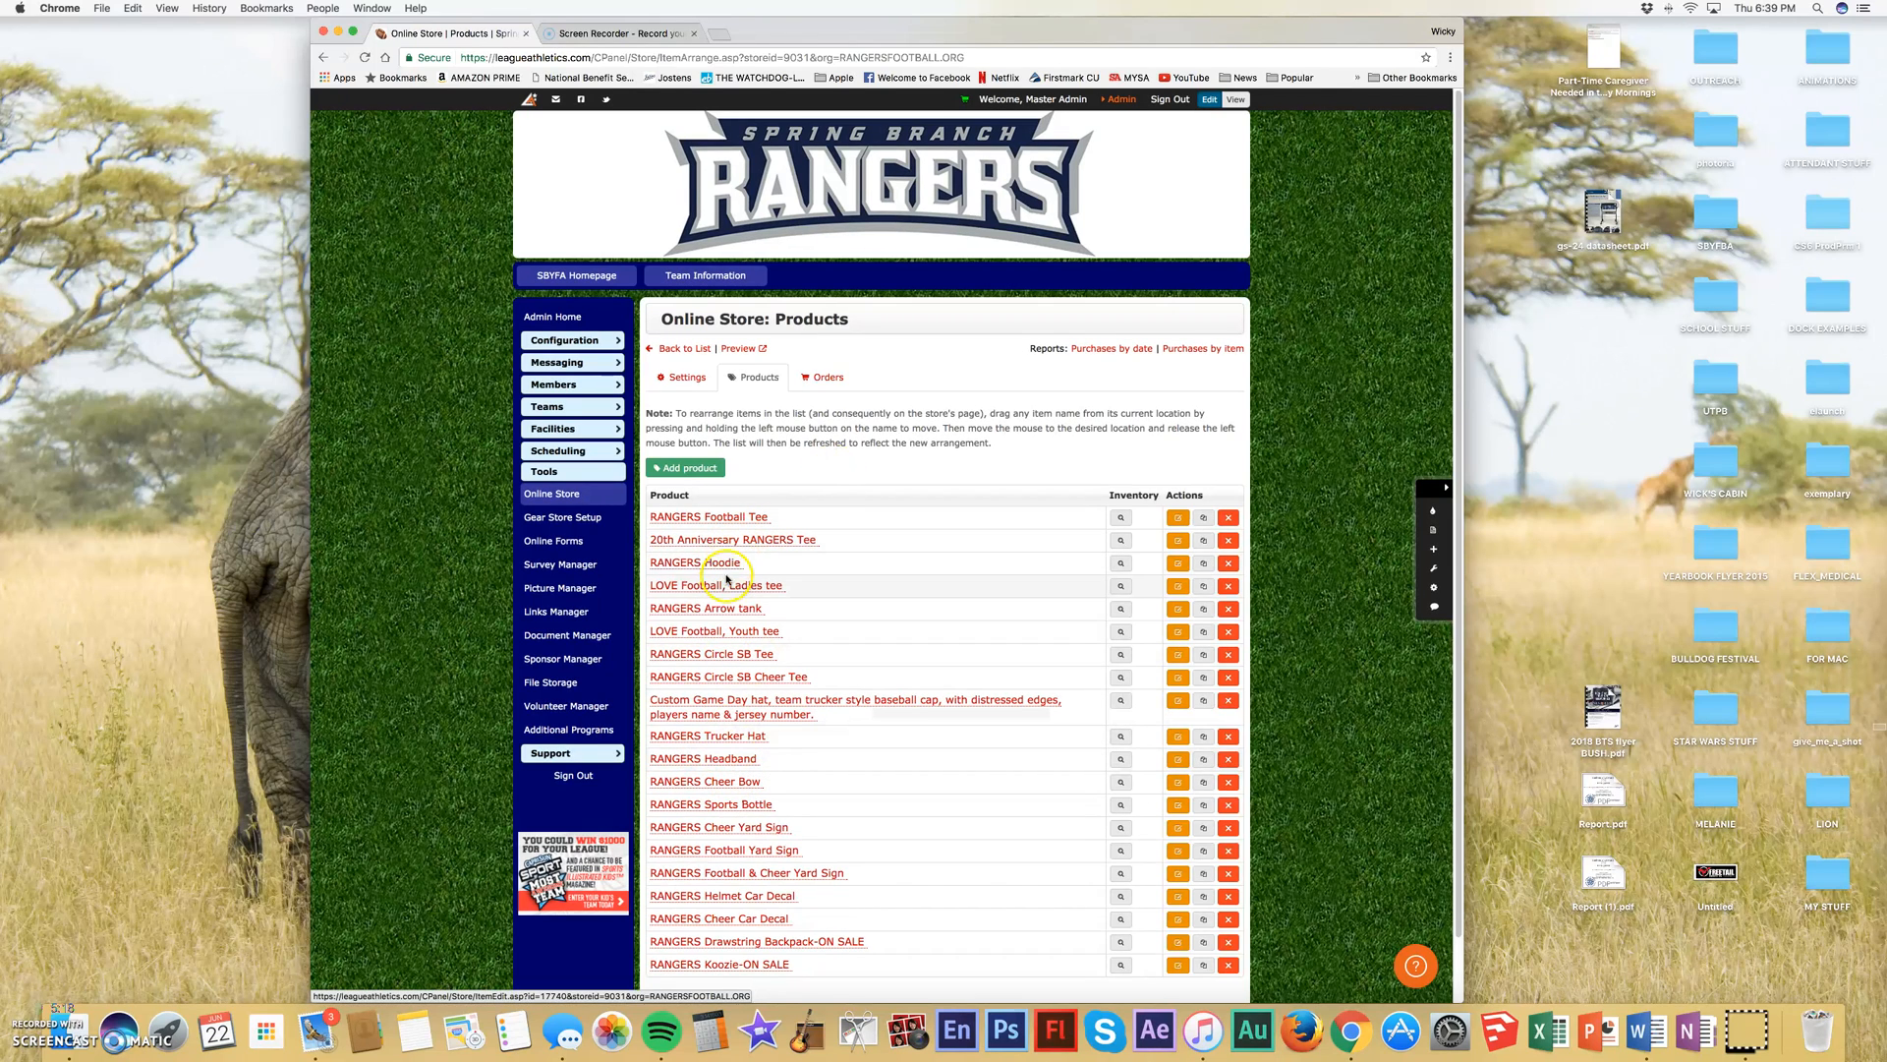
left_click(1204, 565)
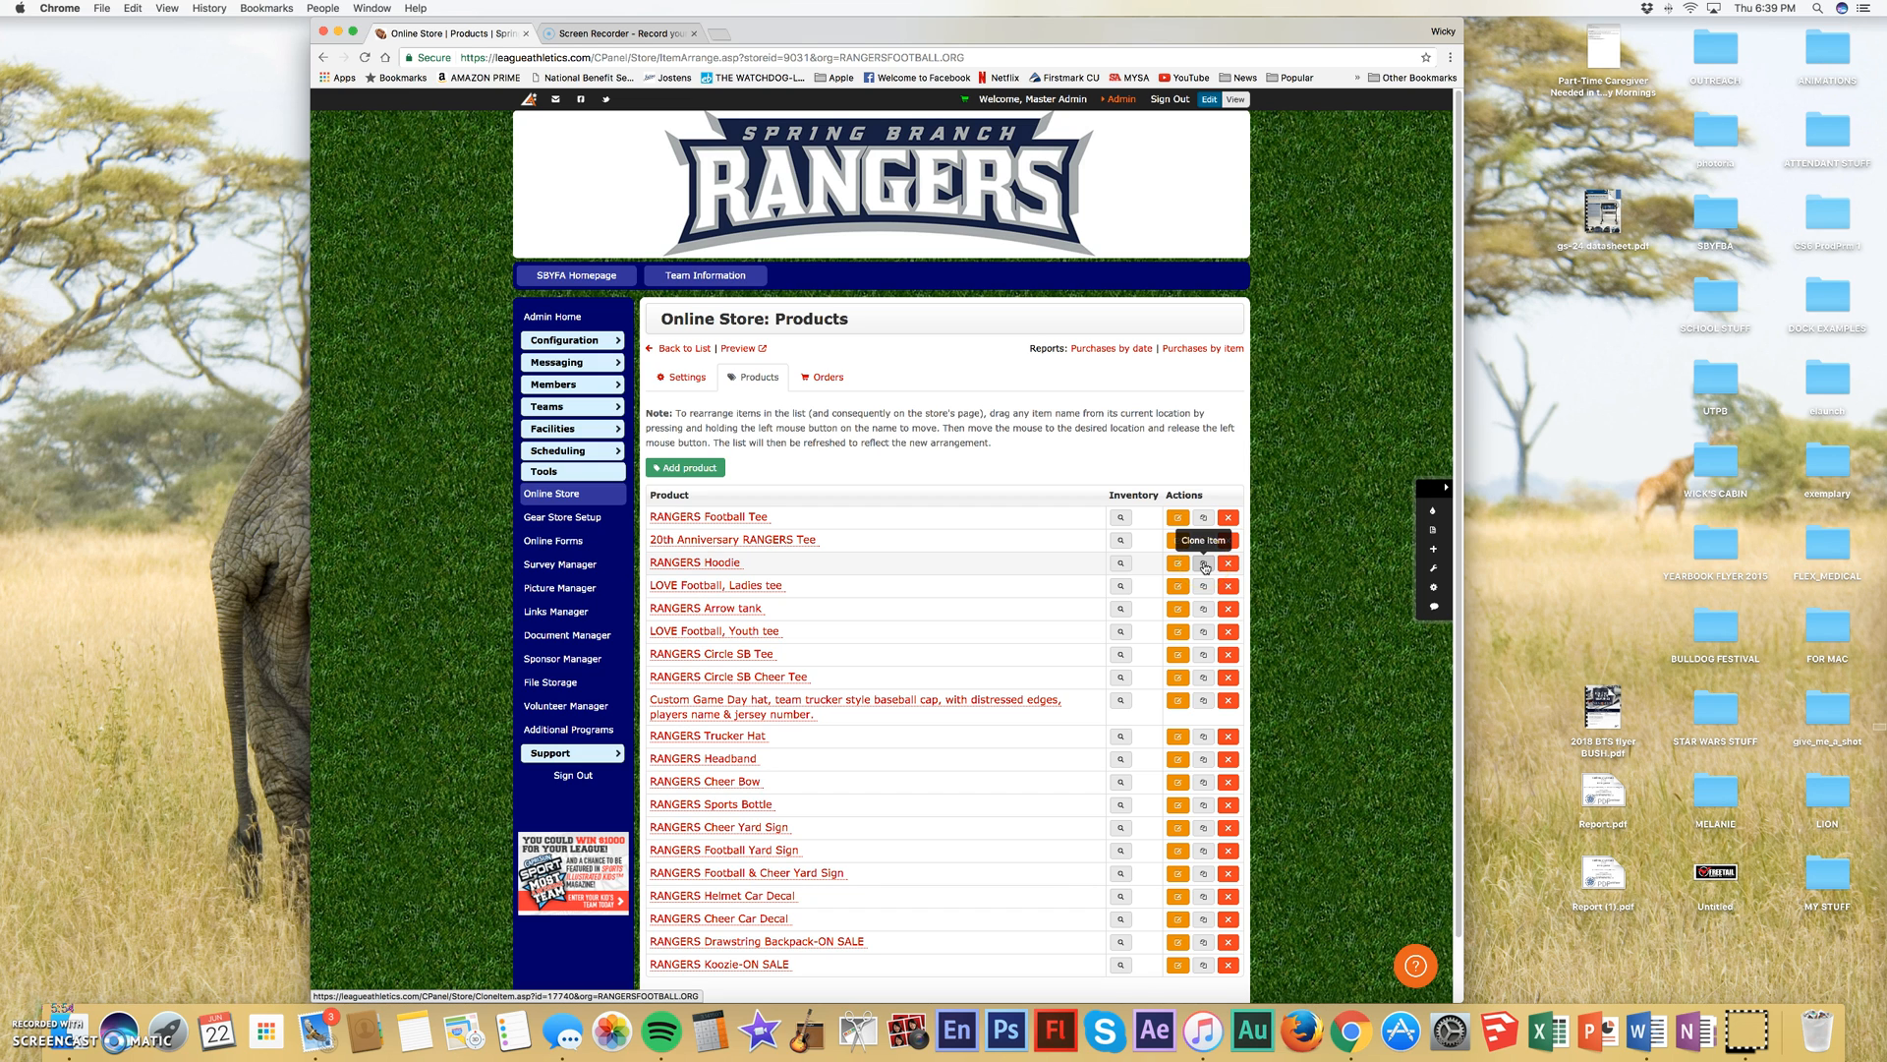
left_click(1229, 566)
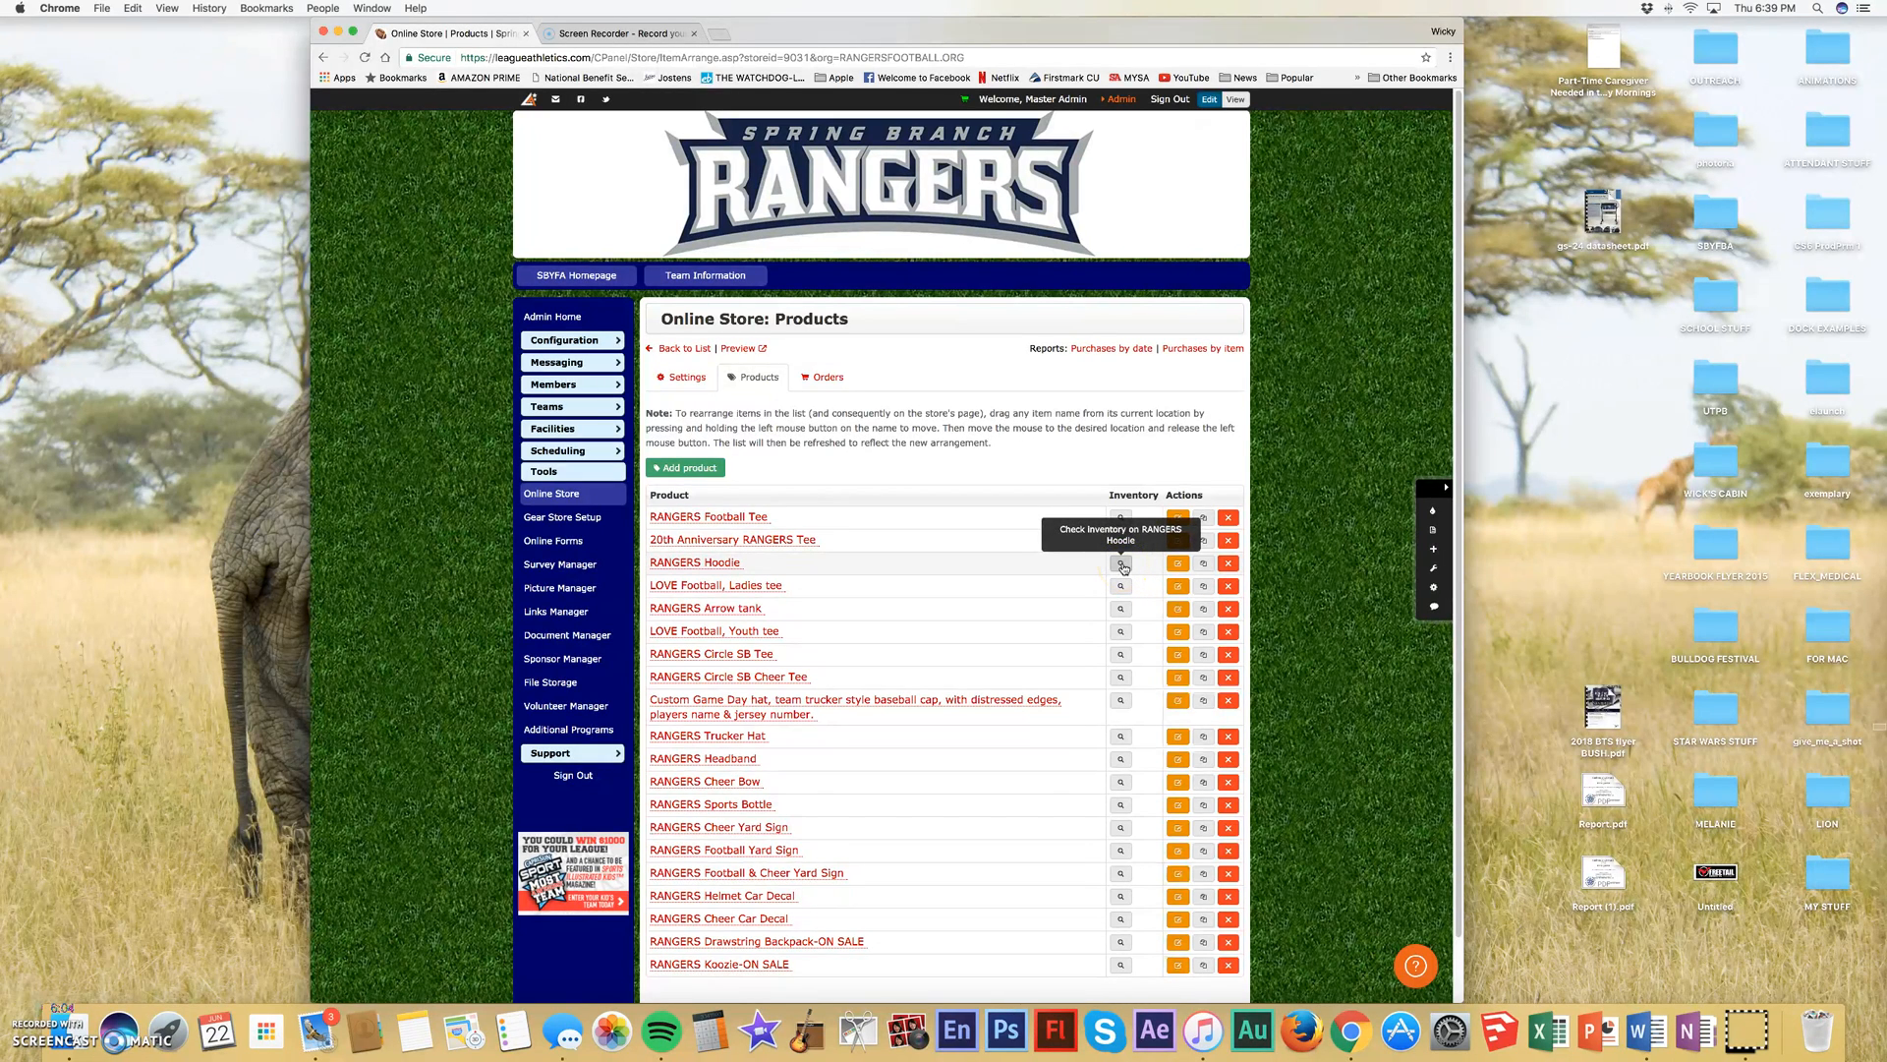
left_click(824, 379)
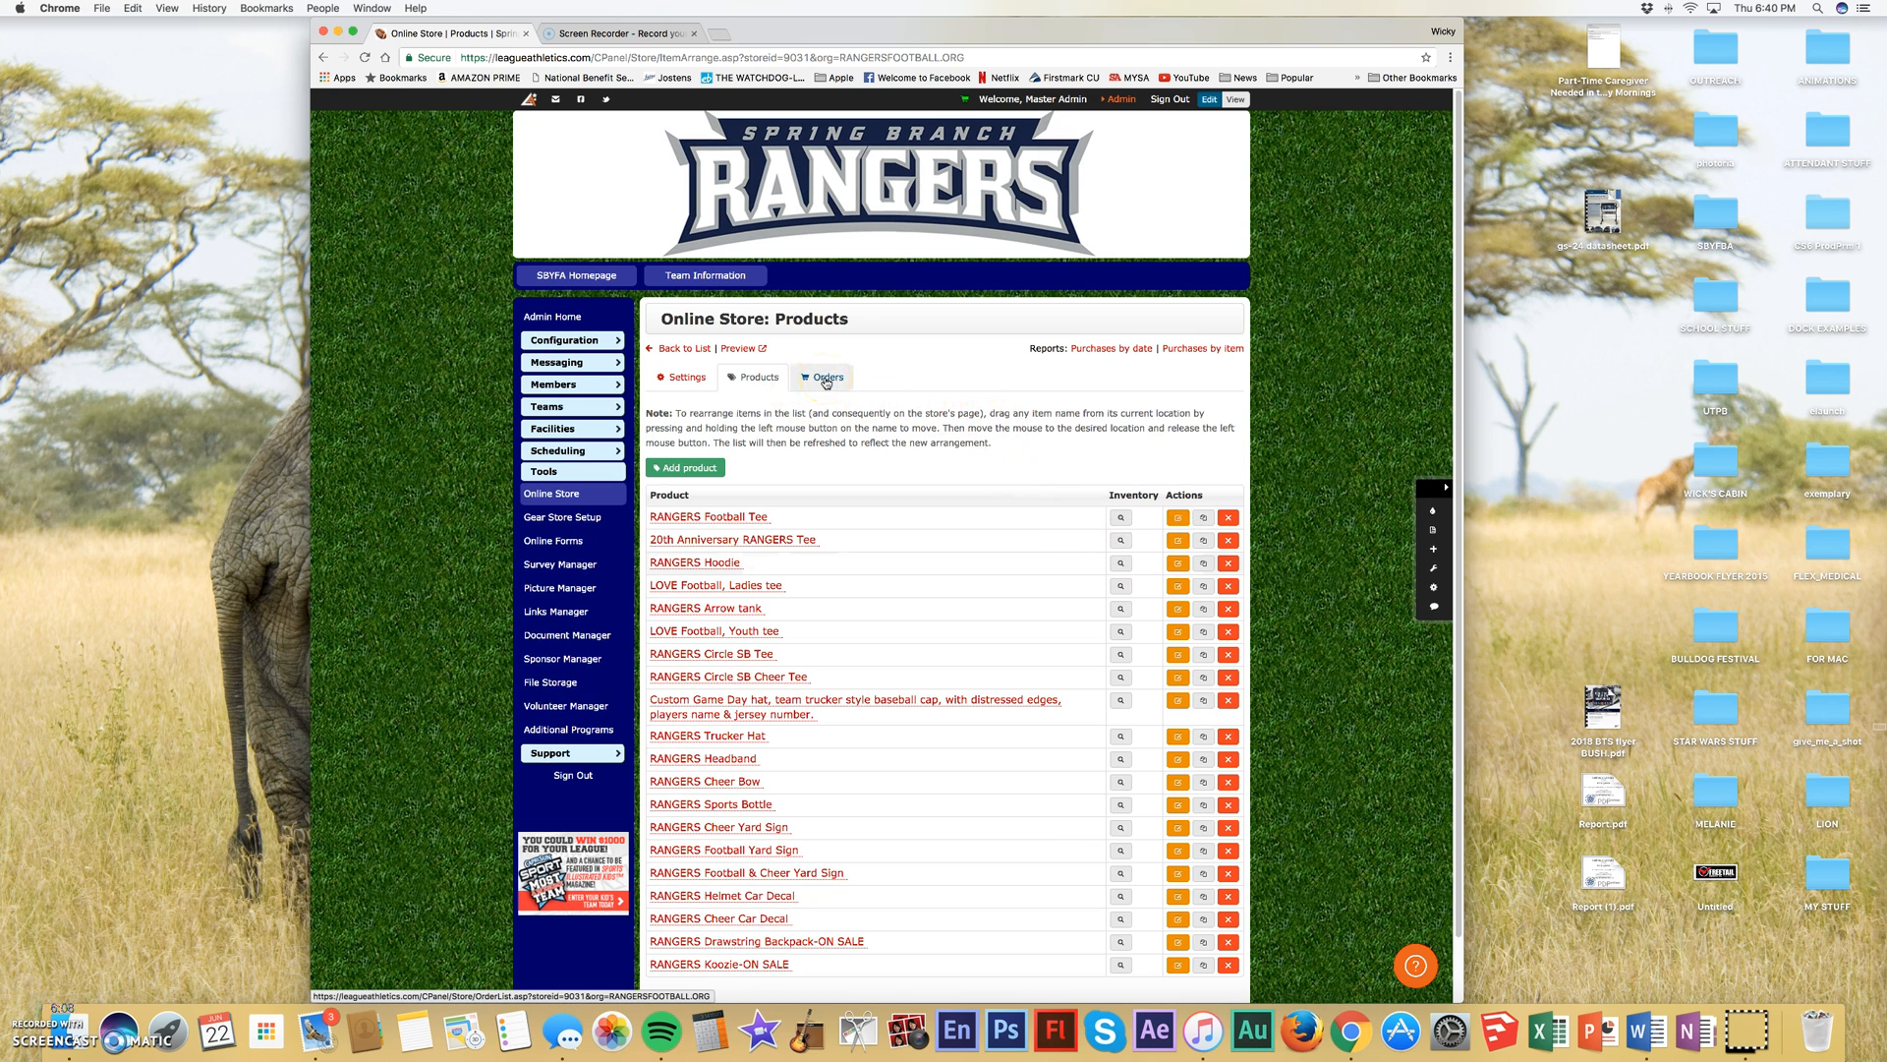
- Open the RANGERS Headband product from the product list and examine its product title and item description
scroll(729, 844, "down", 2)
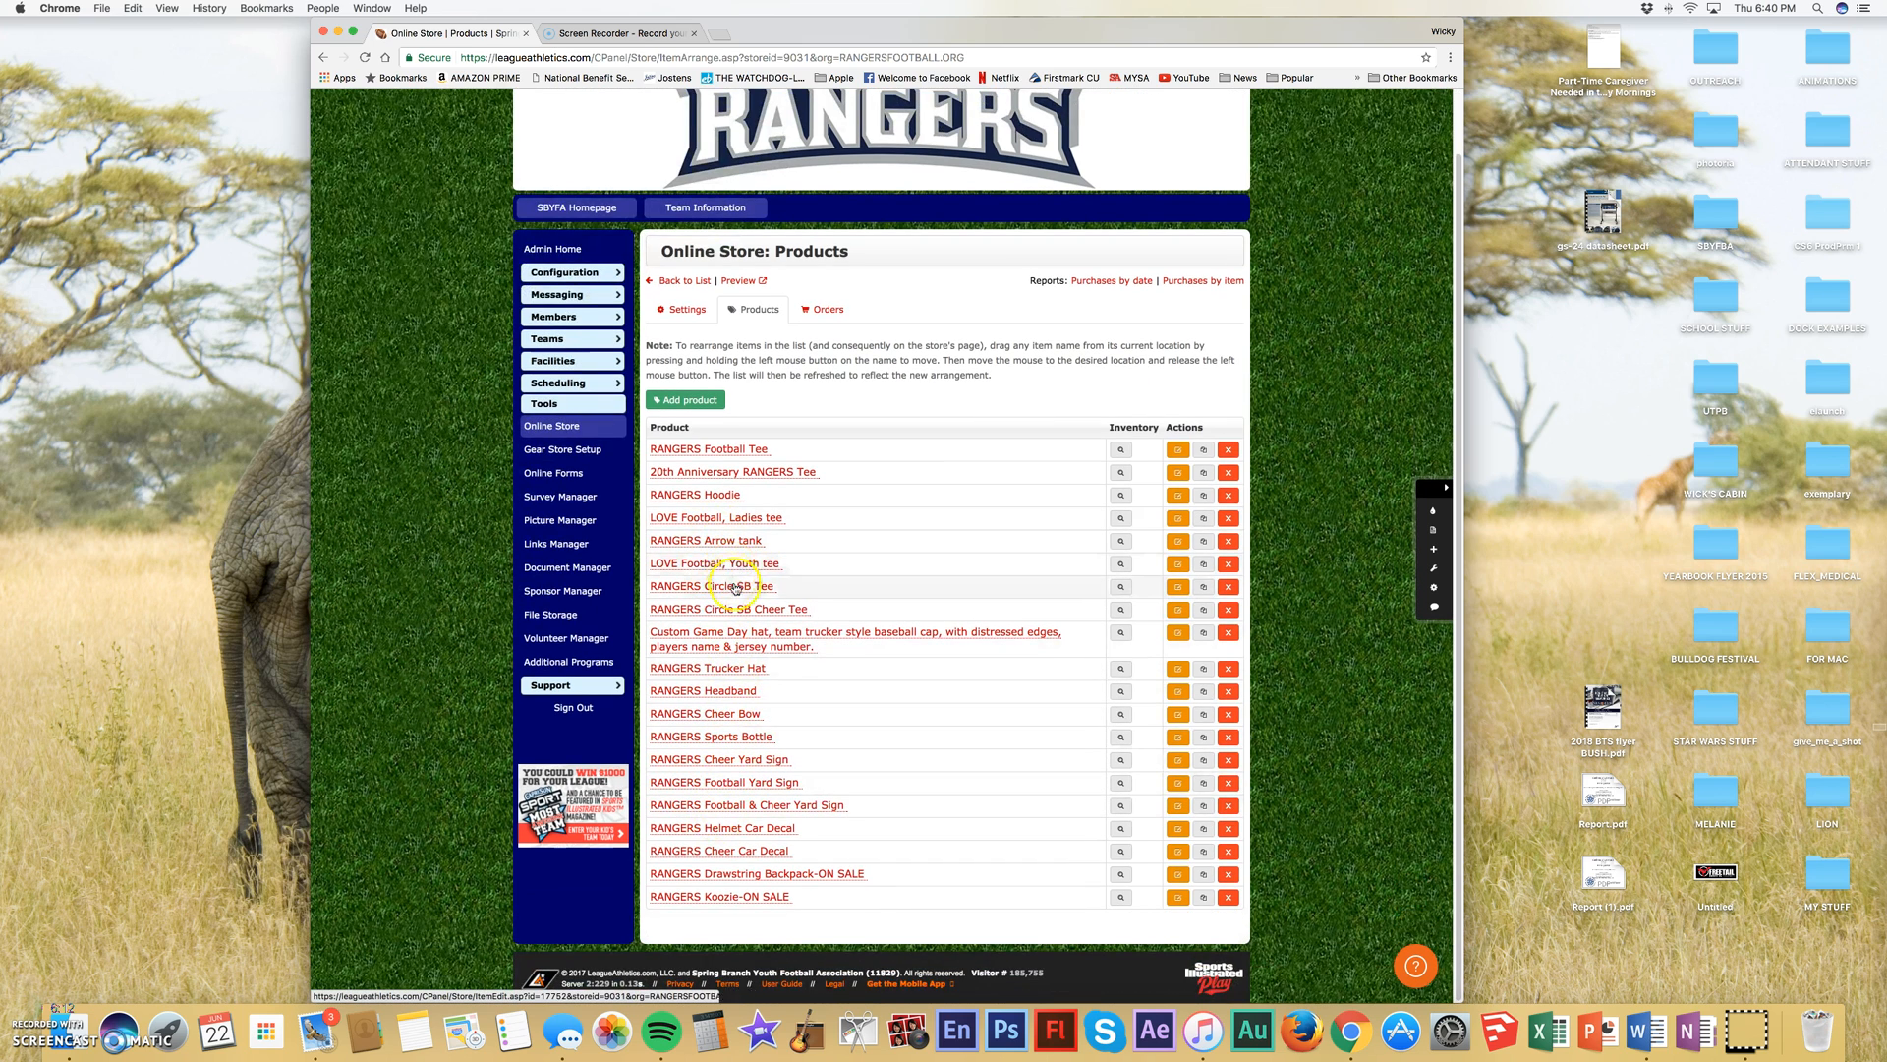
left_click(710, 693)
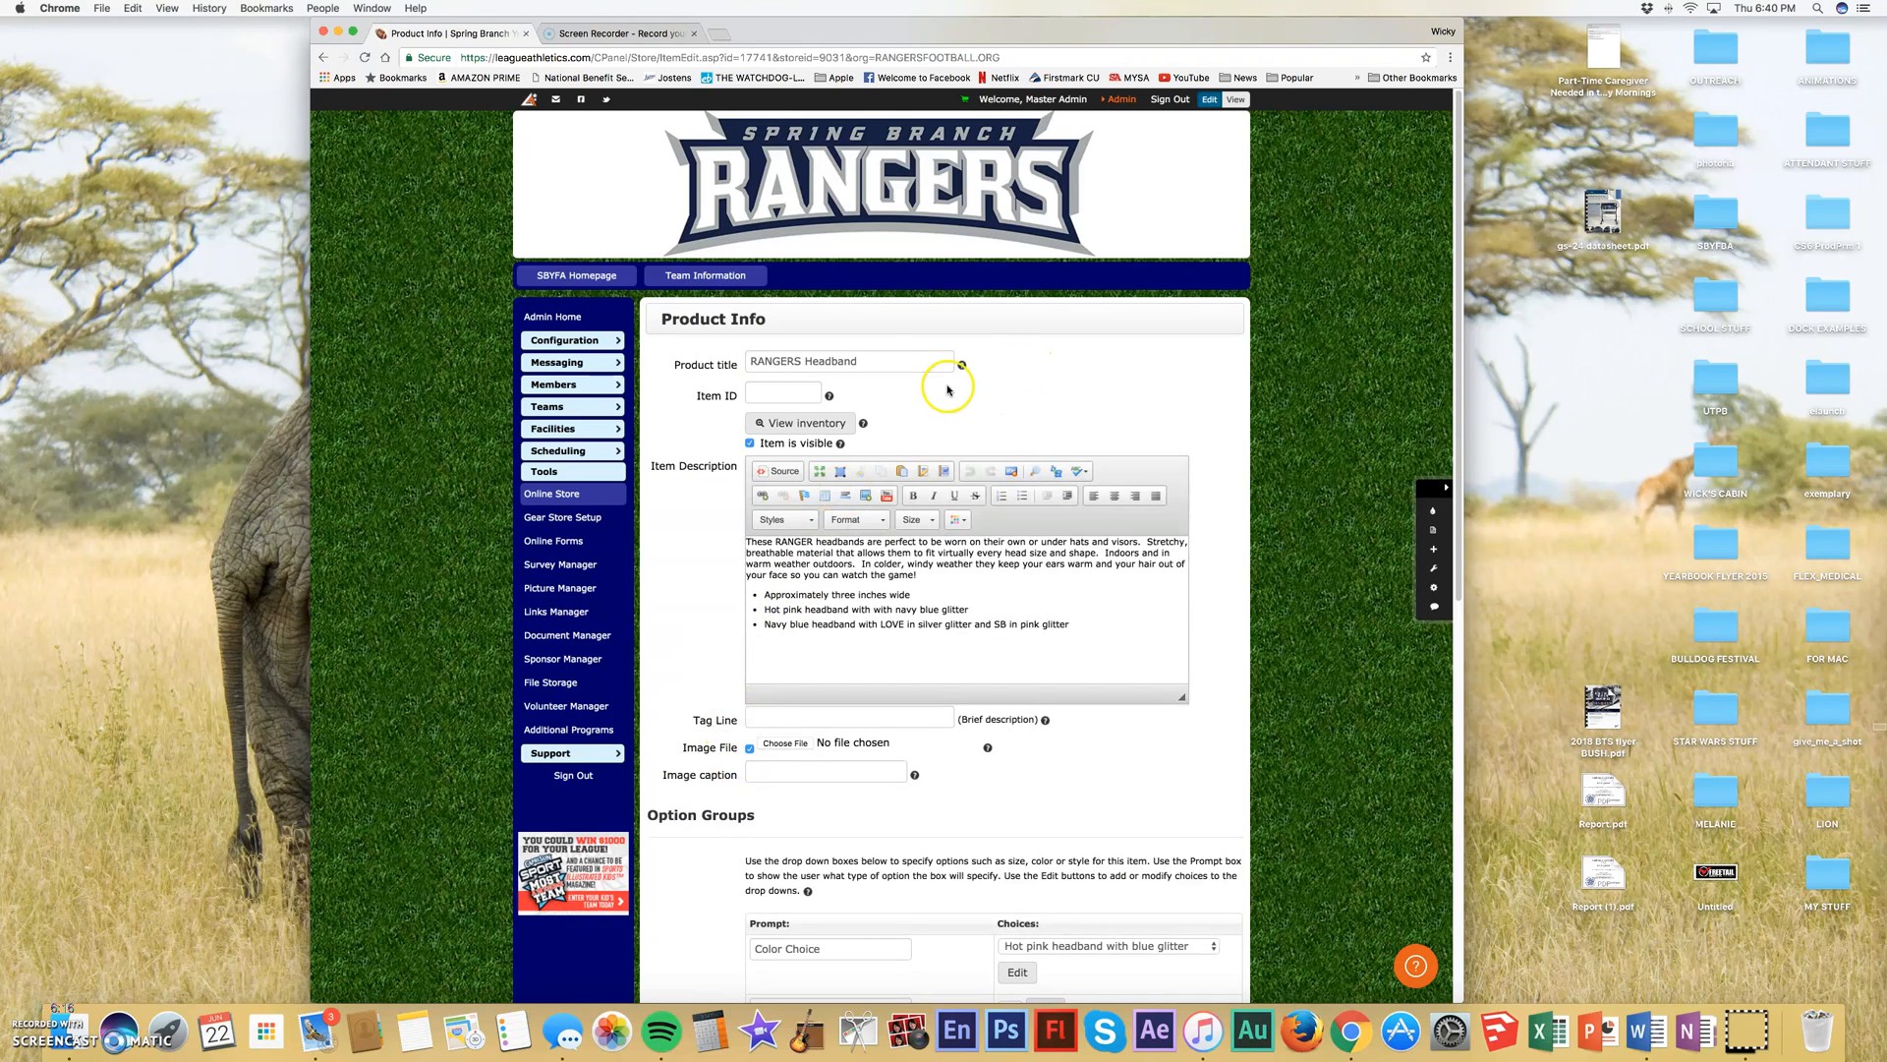
left_click(885, 362)
key("super+a")
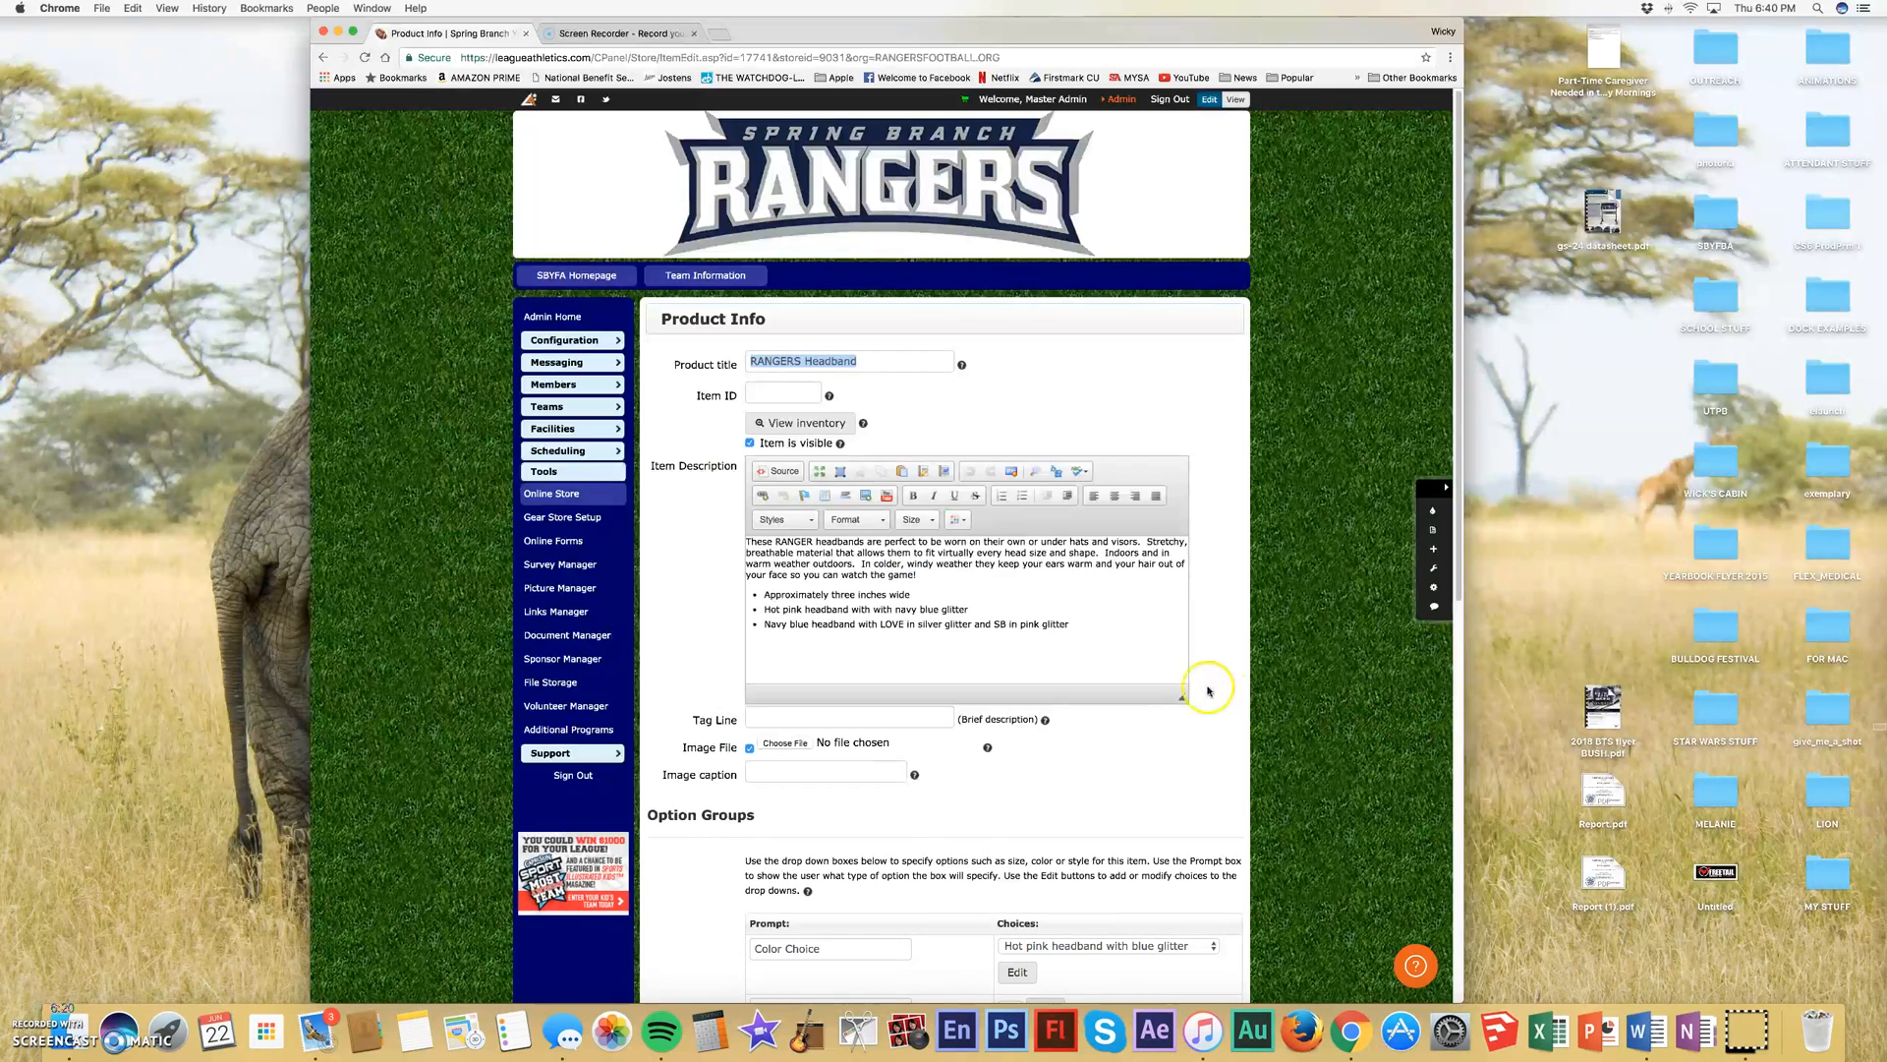
left_click_drag(1071, 625, 752, 540)
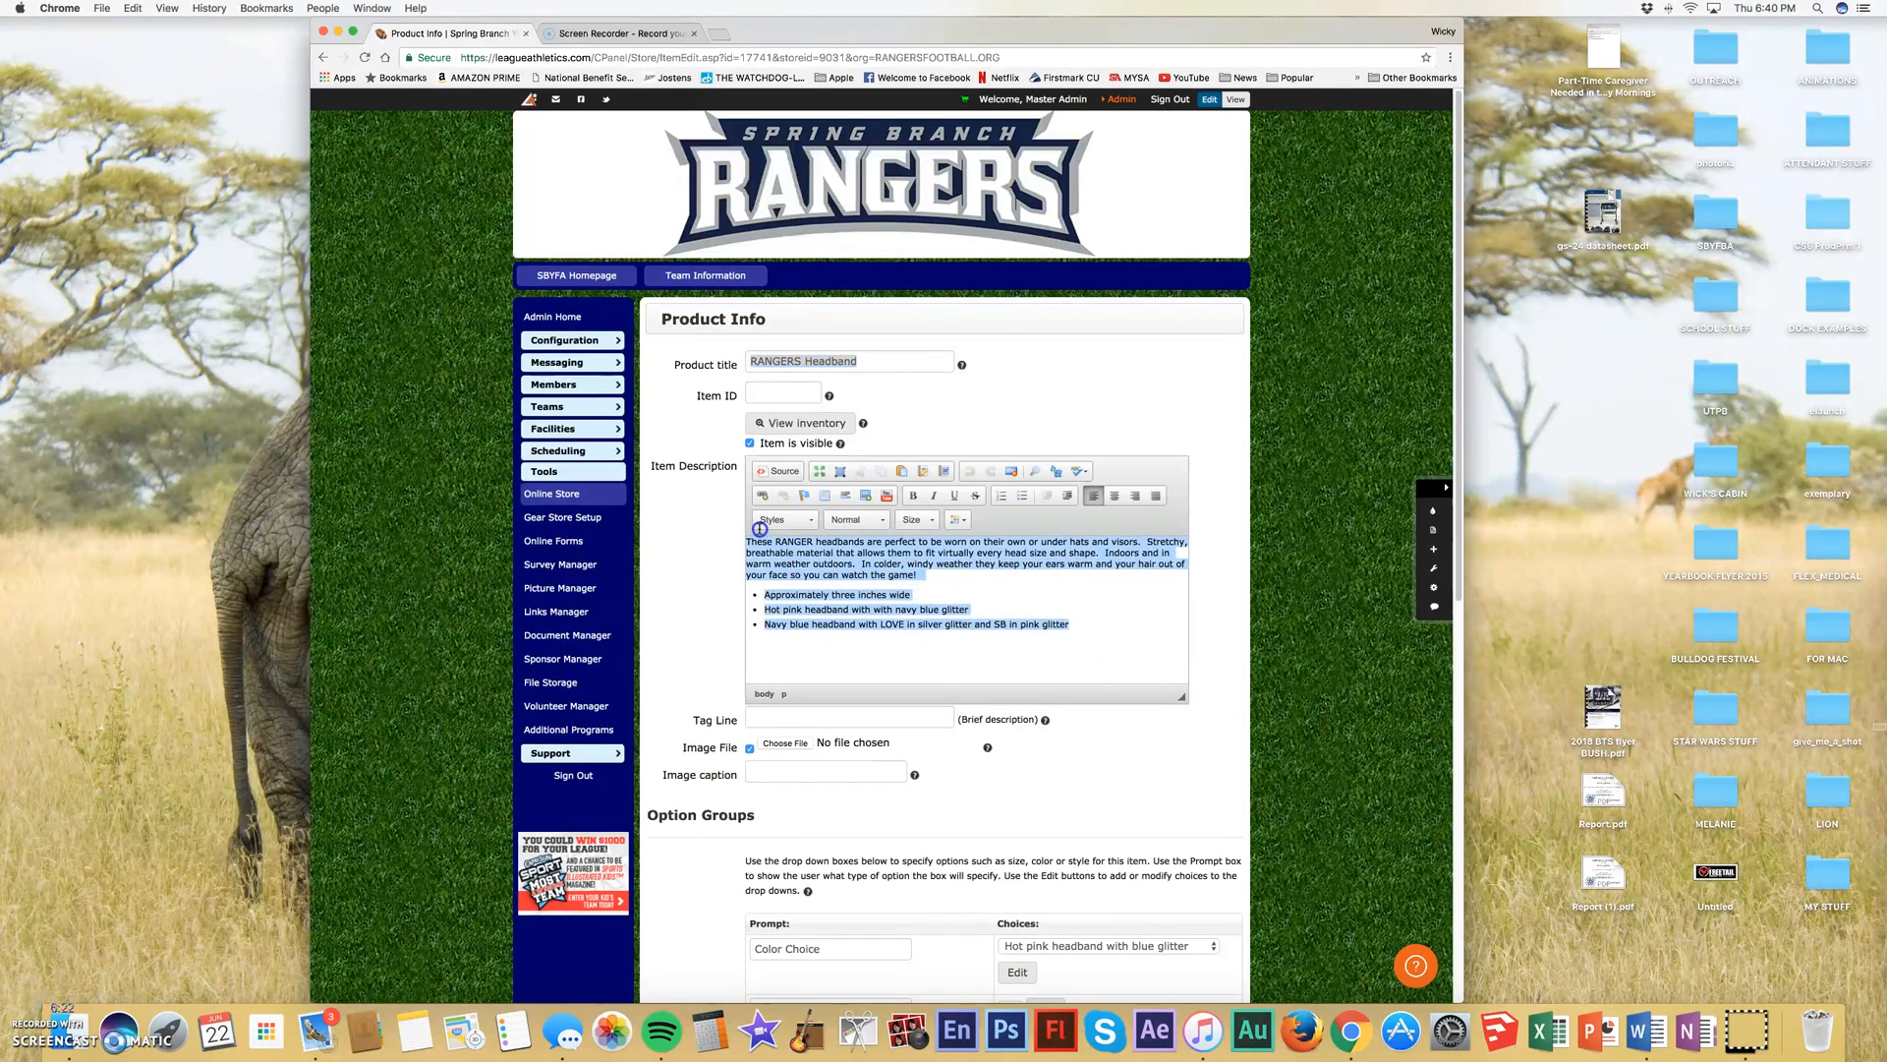
- Examine the headband's option groups and the choices offered for Color Choice
scroll(952, 621, "down", 3)
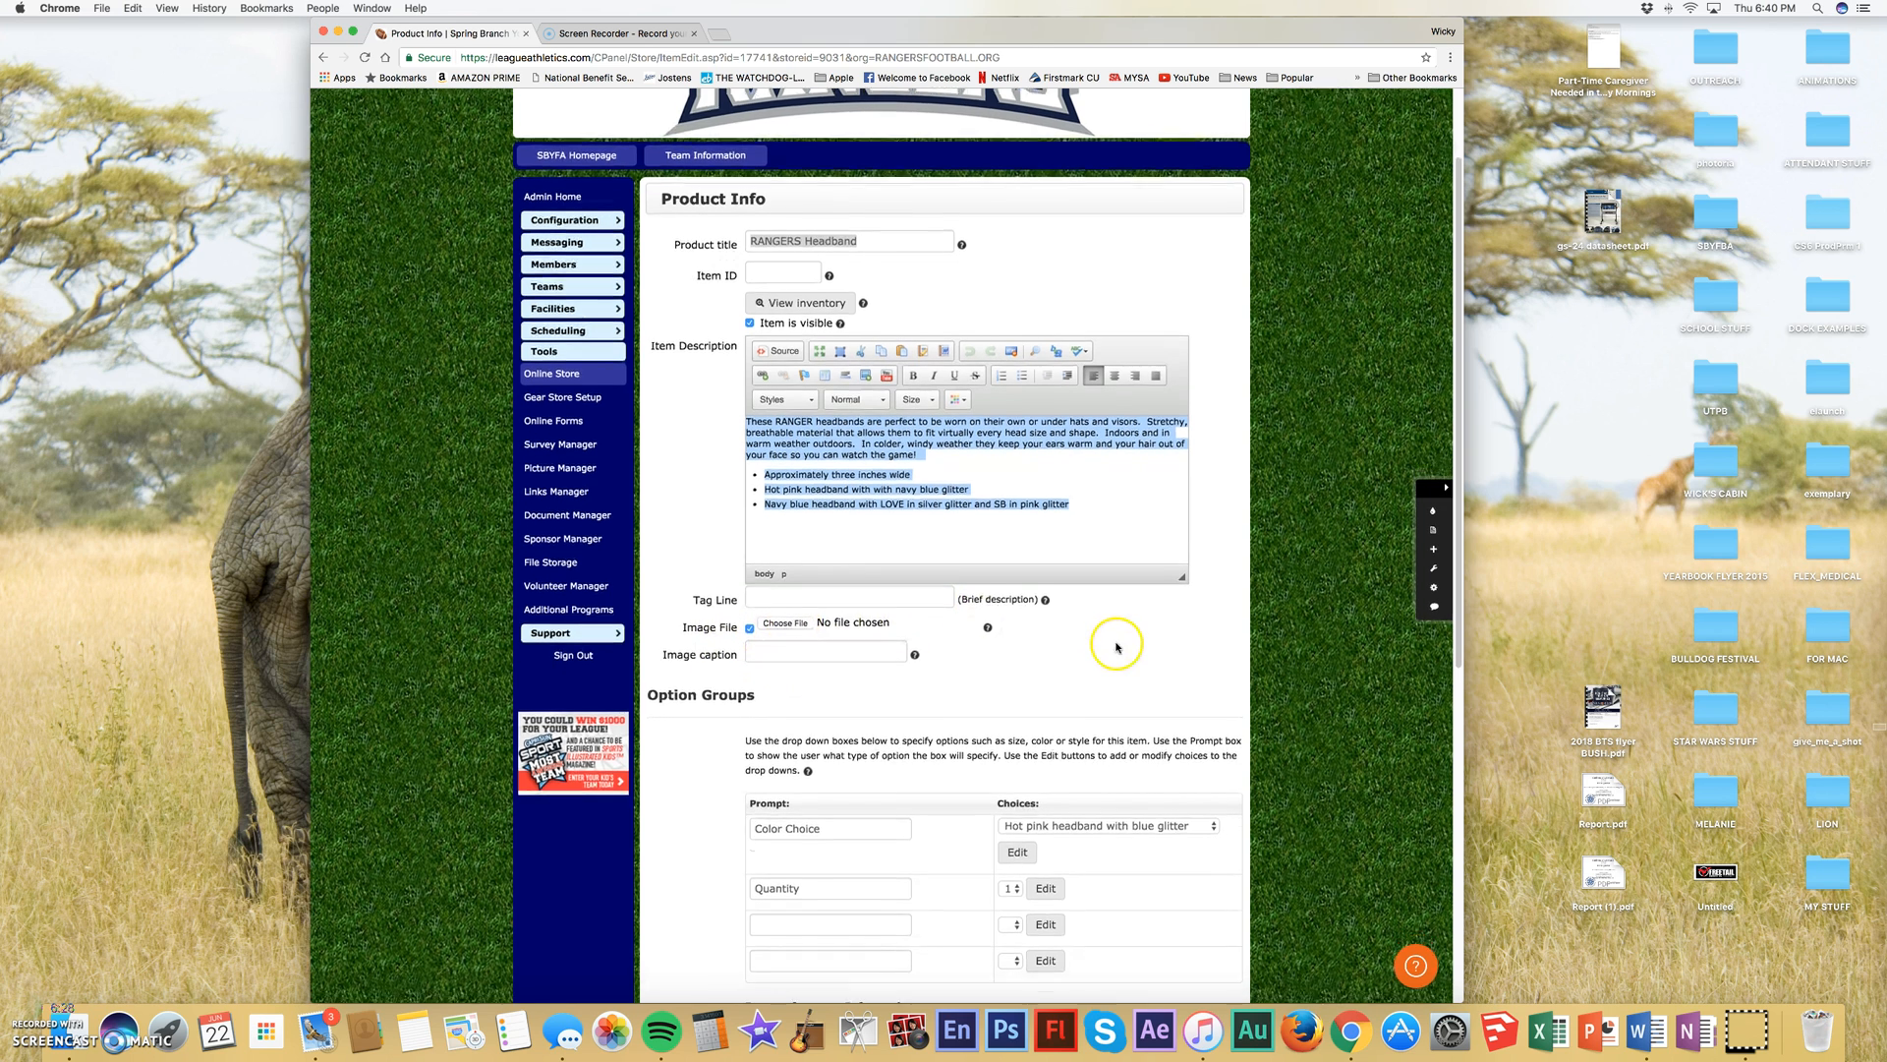
scroll(1112, 640, "down", 5)
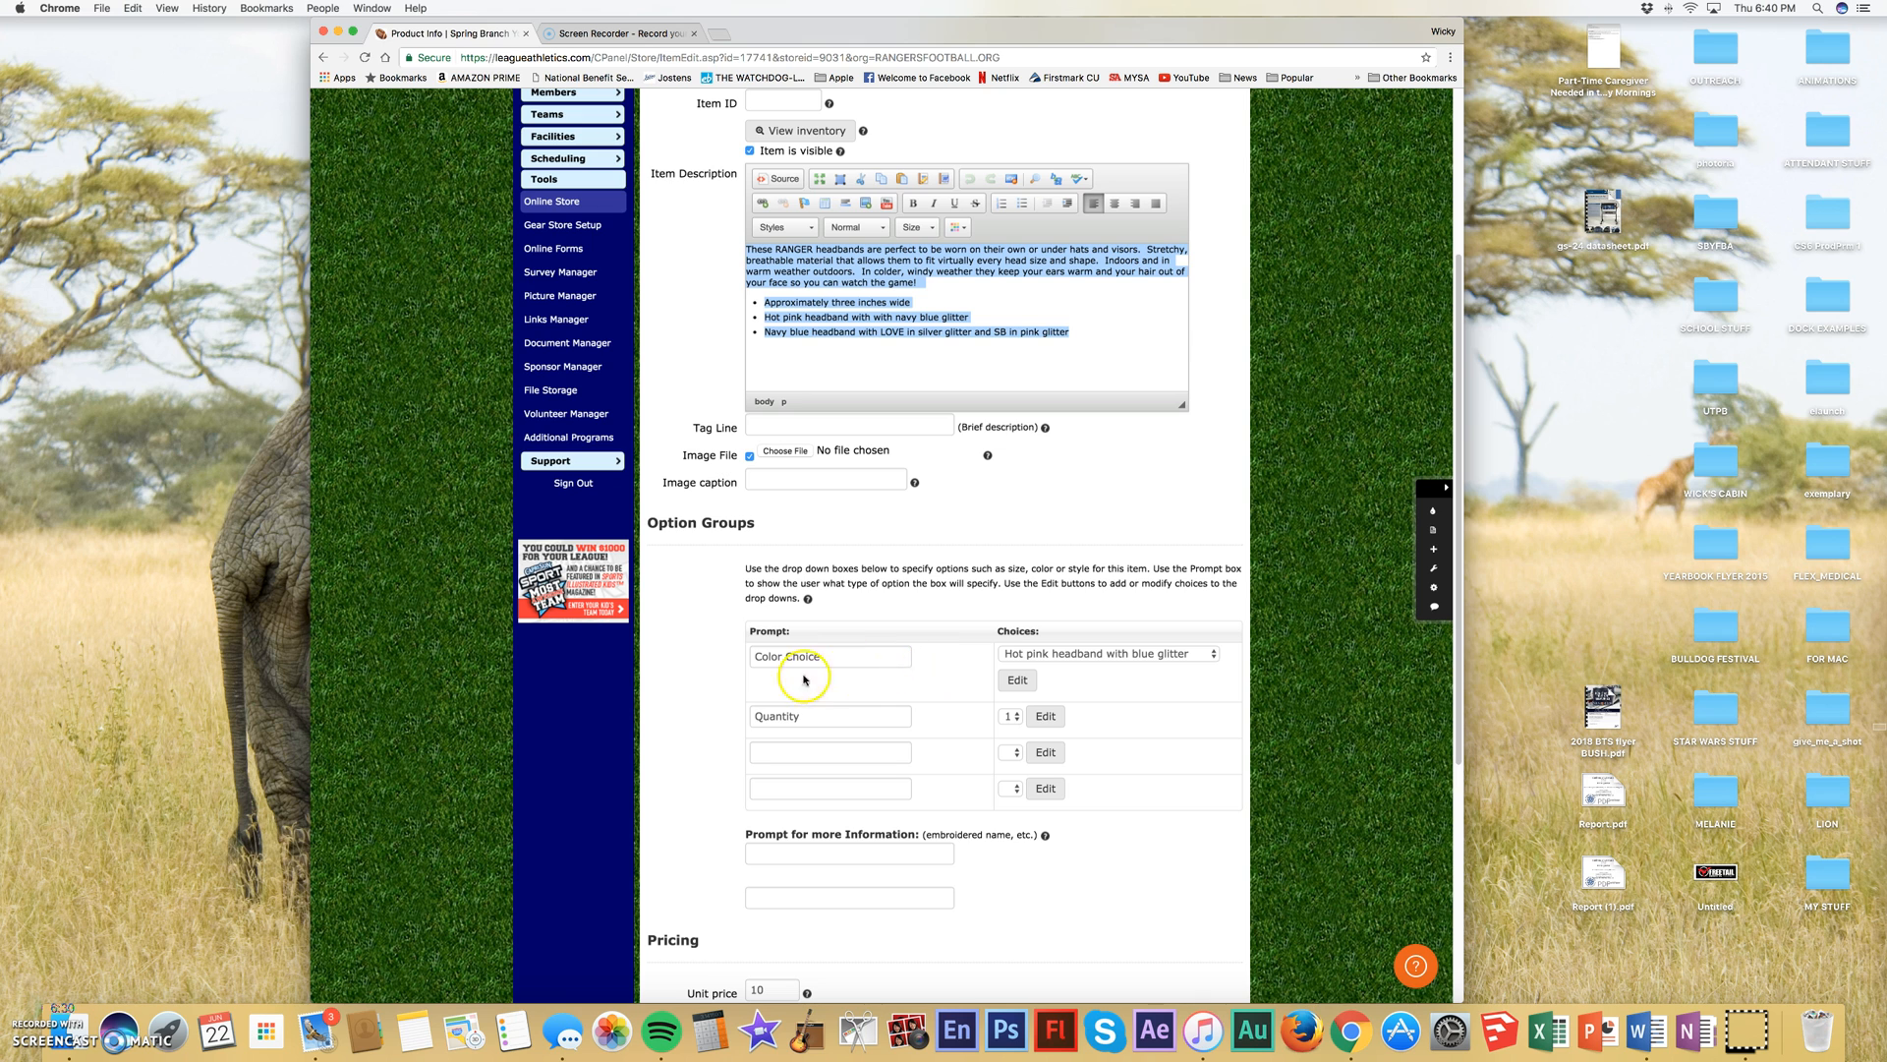
left_click(1215, 656)
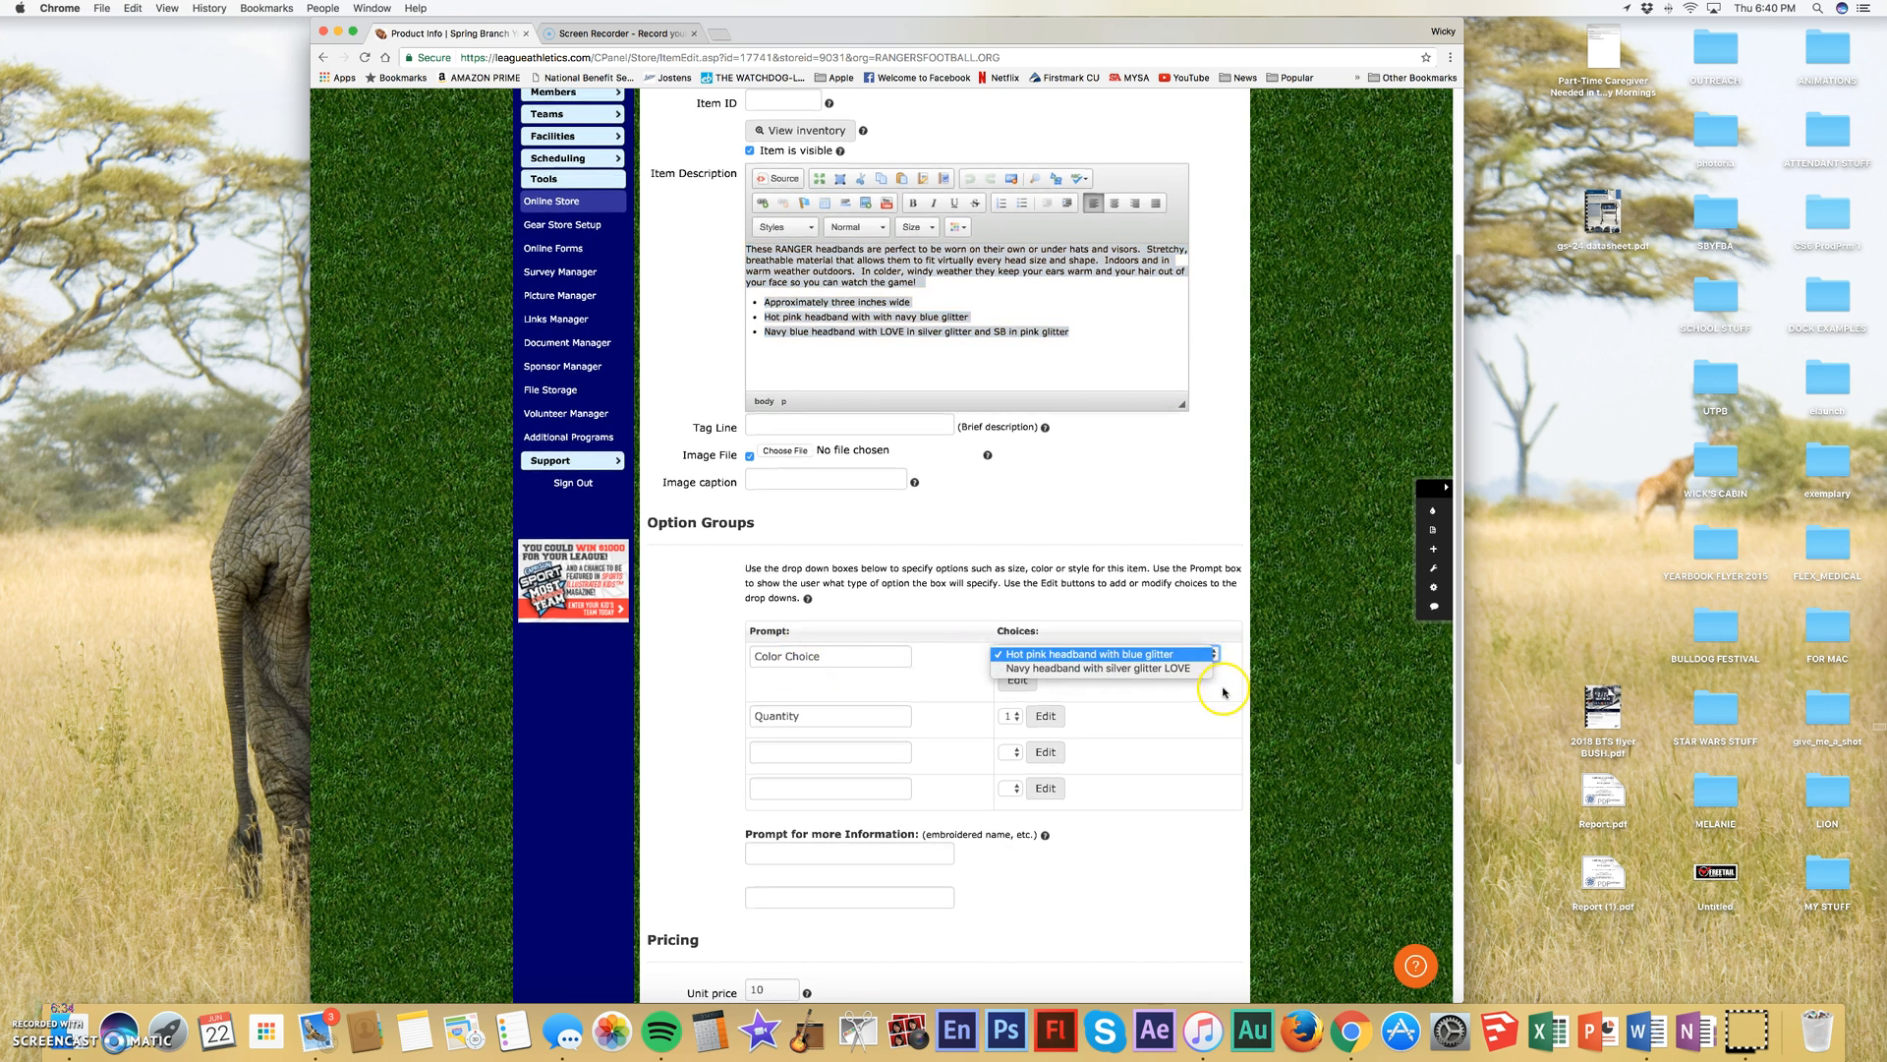
left_click(1223, 688)
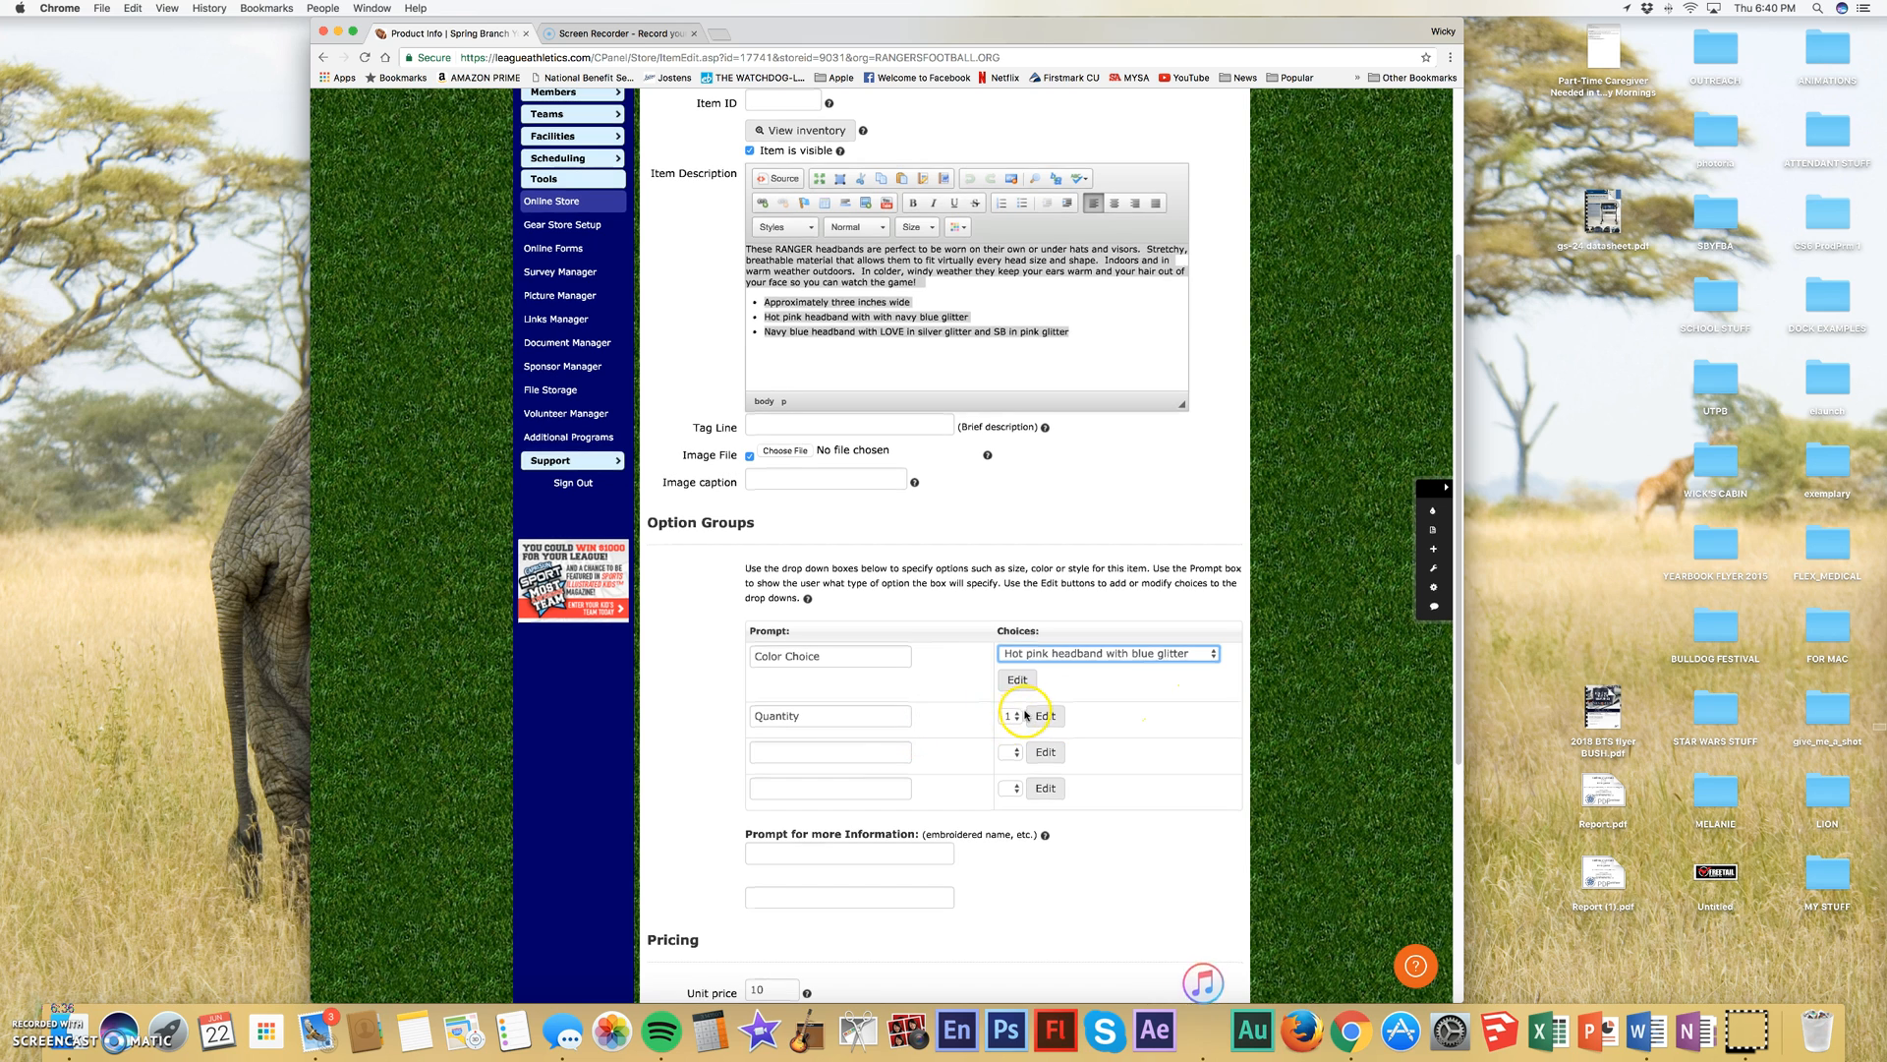
- Review the headband's pricing and return policy, and submit the product
scroll(916, 794, "down", 1)
scroll(912, 787, "down", 5)
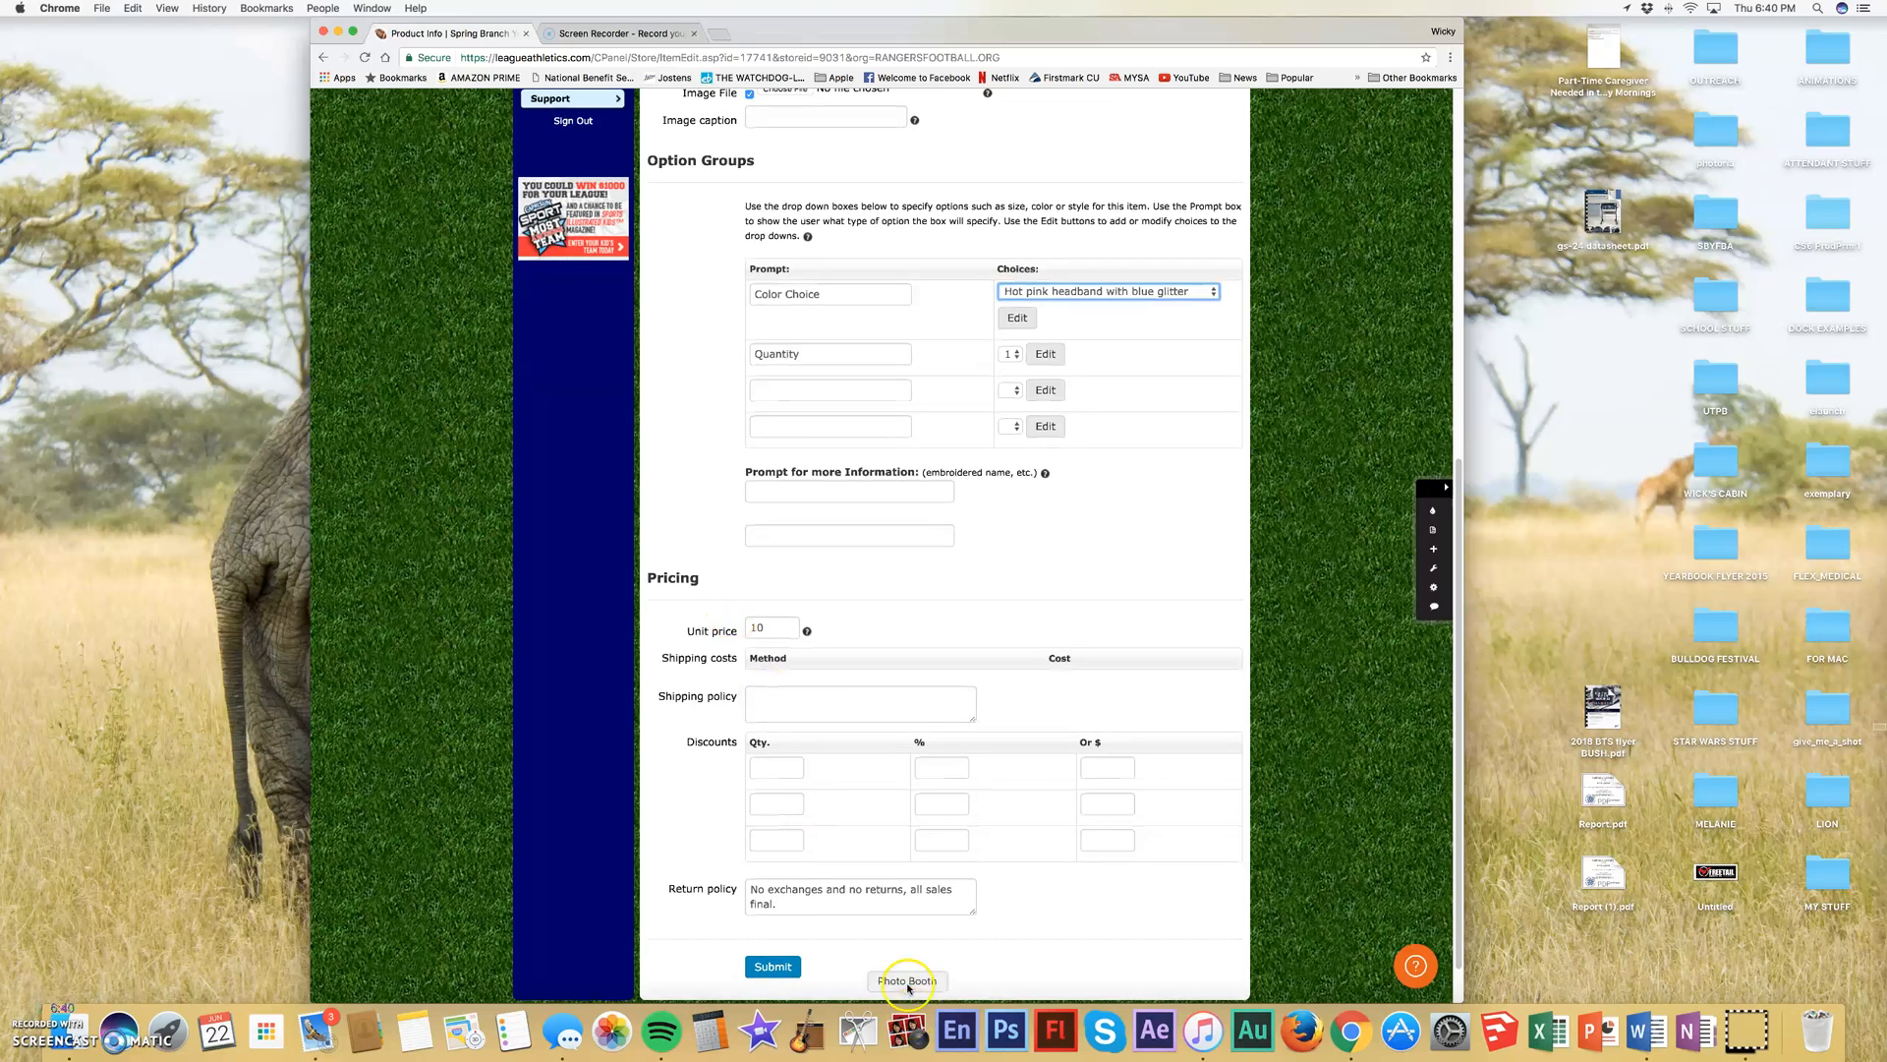
left_click(783, 902)
left_click_drag(782, 902, 749, 884)
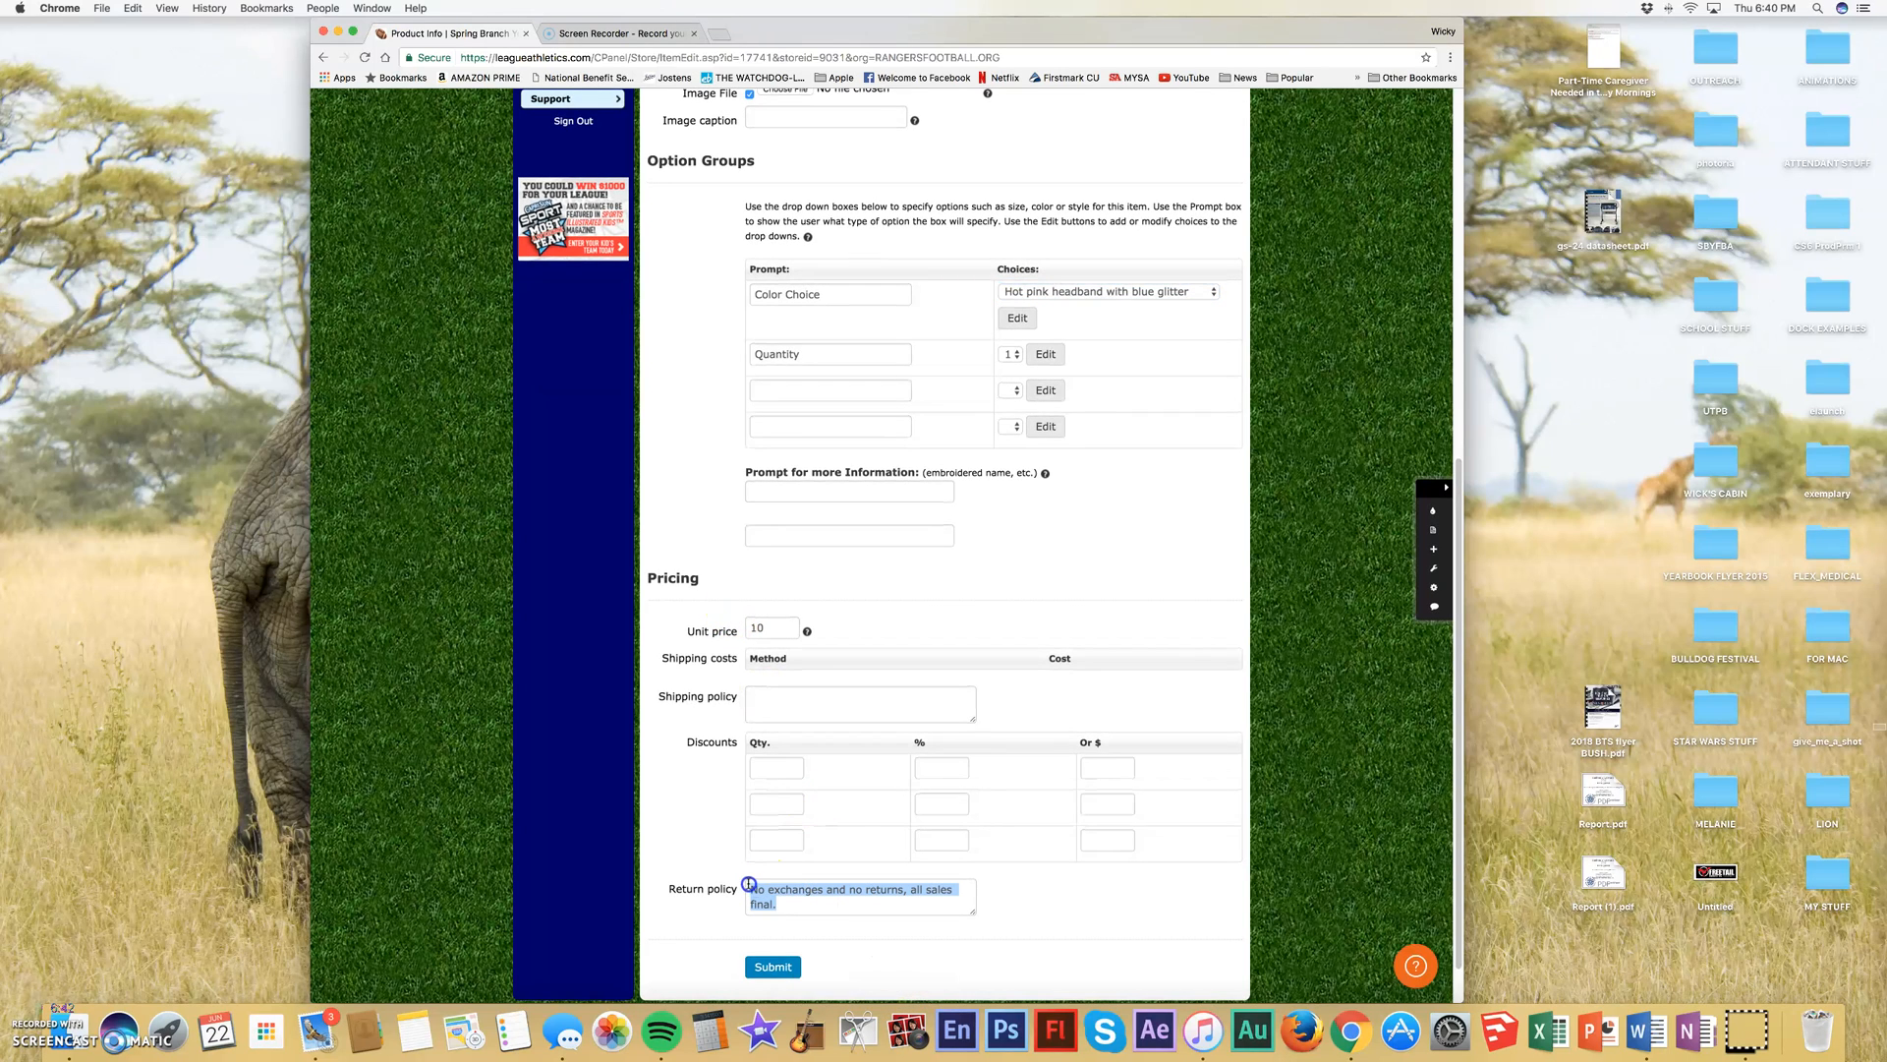
left_click(781, 967)
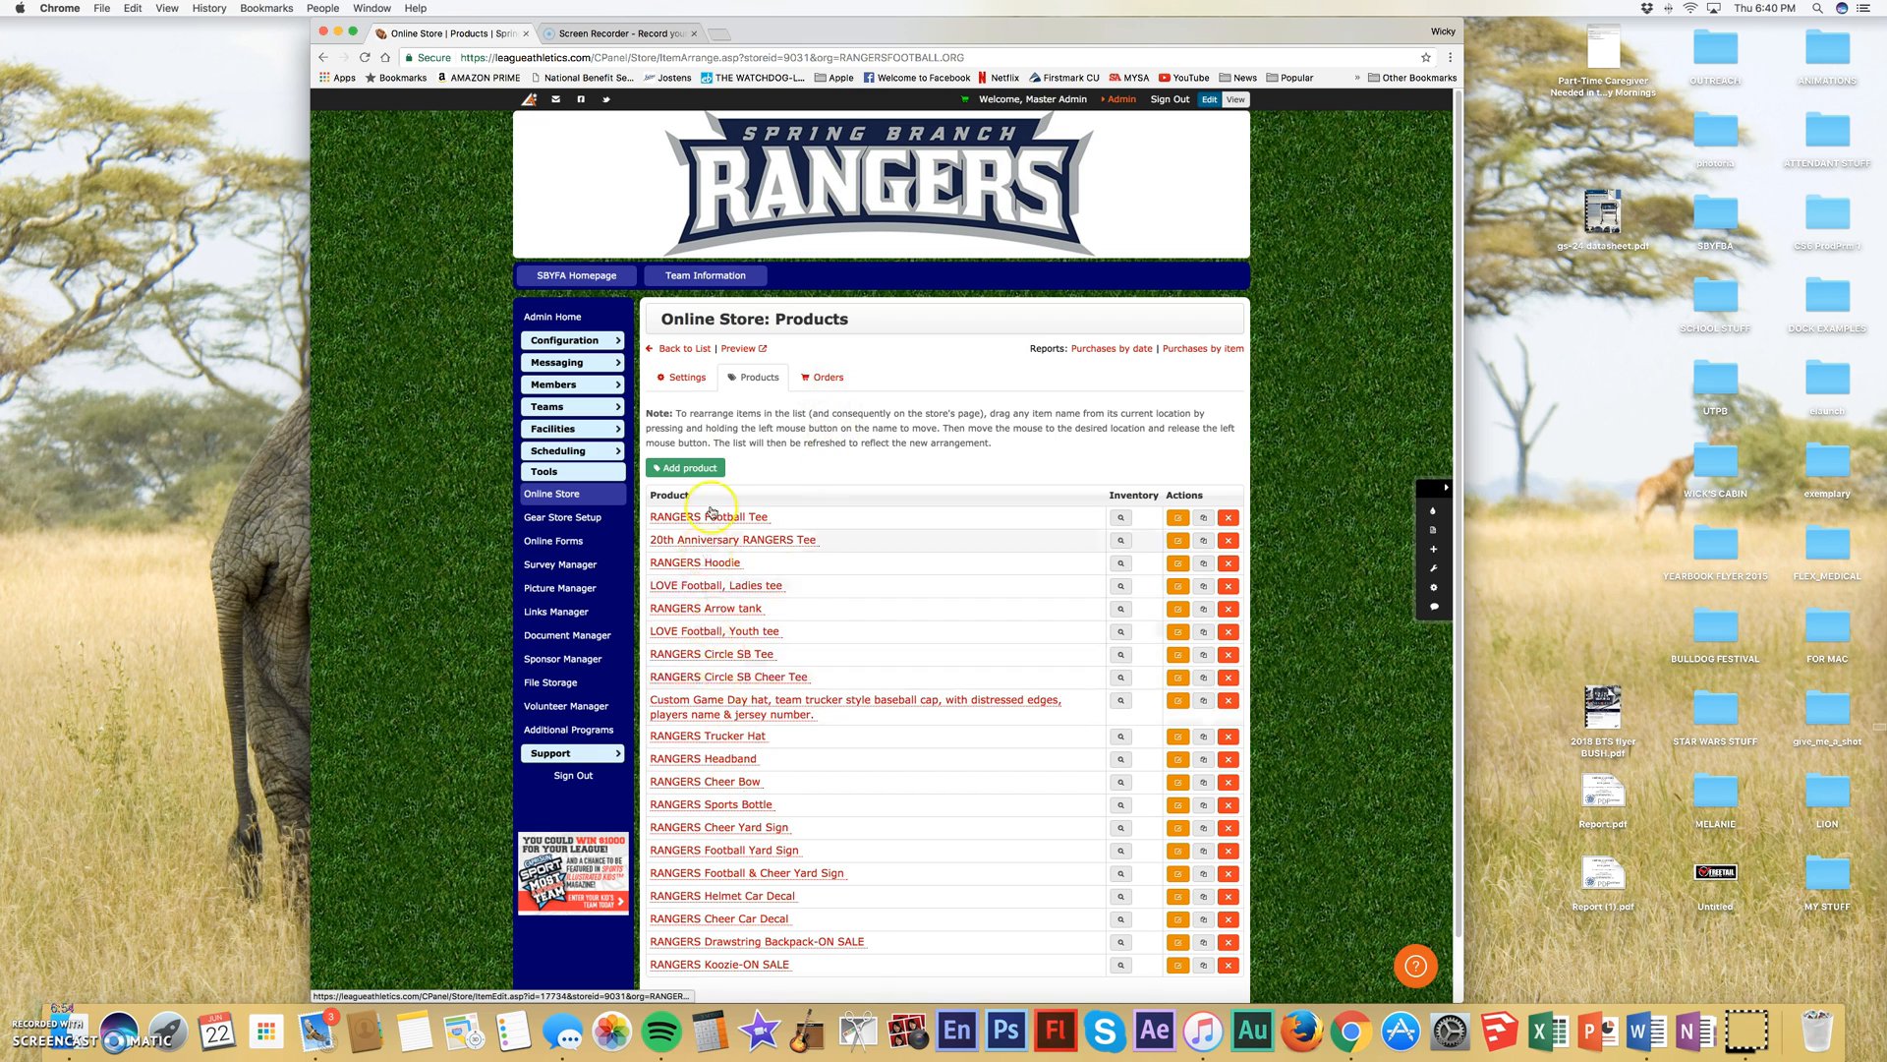
- Open the store's order list and examine the ordered items with their selected options and costs
left_click(834, 379)
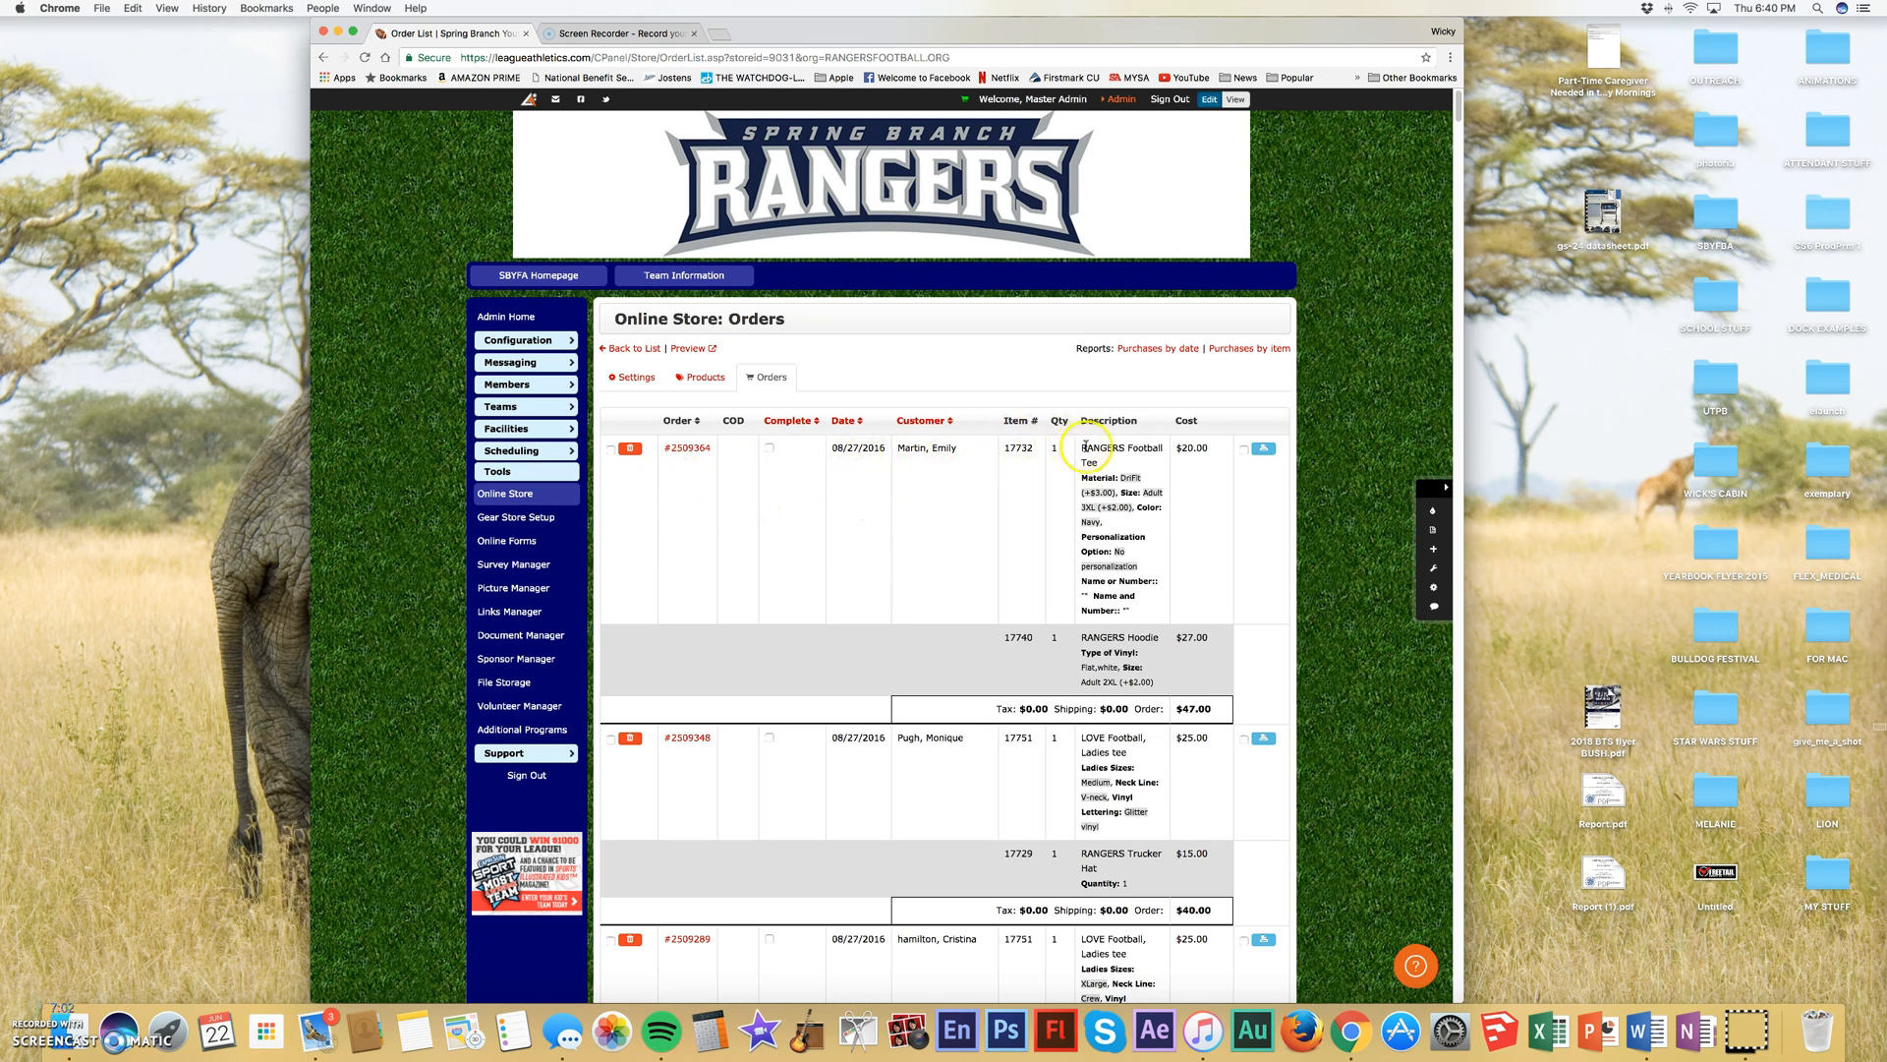
scroll(1094, 583, "down", 4)
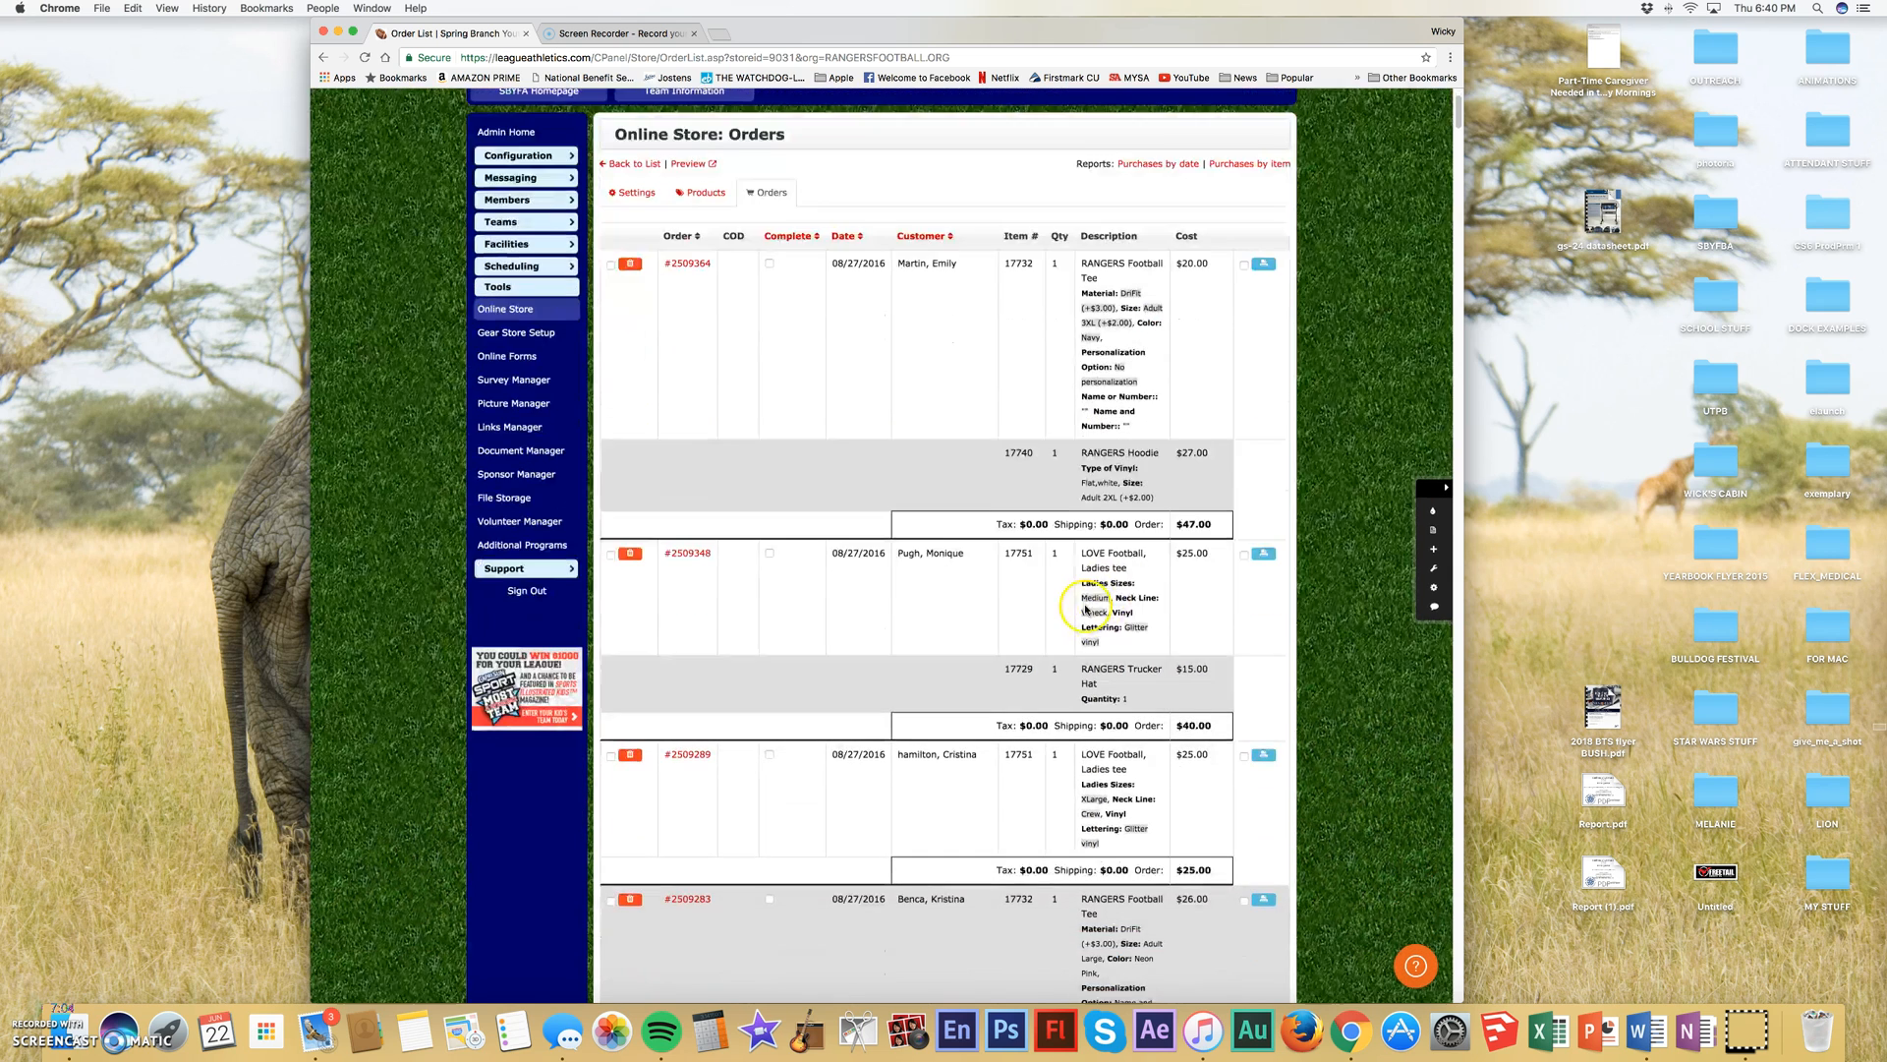